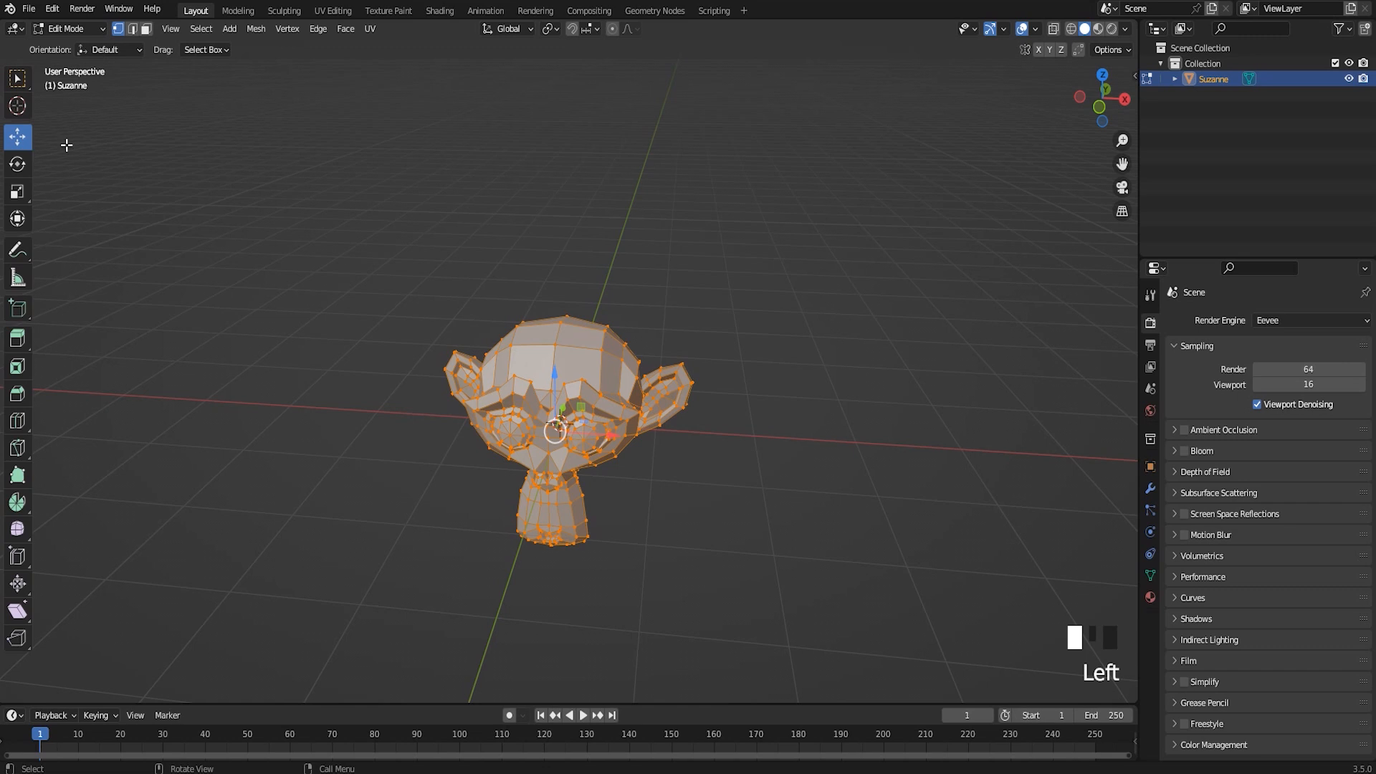
# Raise all of the monkey head's geometry along Z until its base sits on the ground grid, and return to Object Mode
pyautogui.moveTo(555, 373); pyautogui.dragTo(573, 235)
pyautogui.moveTo(592, 376); pyautogui.dragTo(643, 348, button='middle')
pyautogui.moveTo(606, 209); pyautogui.dragTo(670, 369)
pyautogui.moveTo(671, 370); pyautogui.dragTo(597, 377, button='middle')
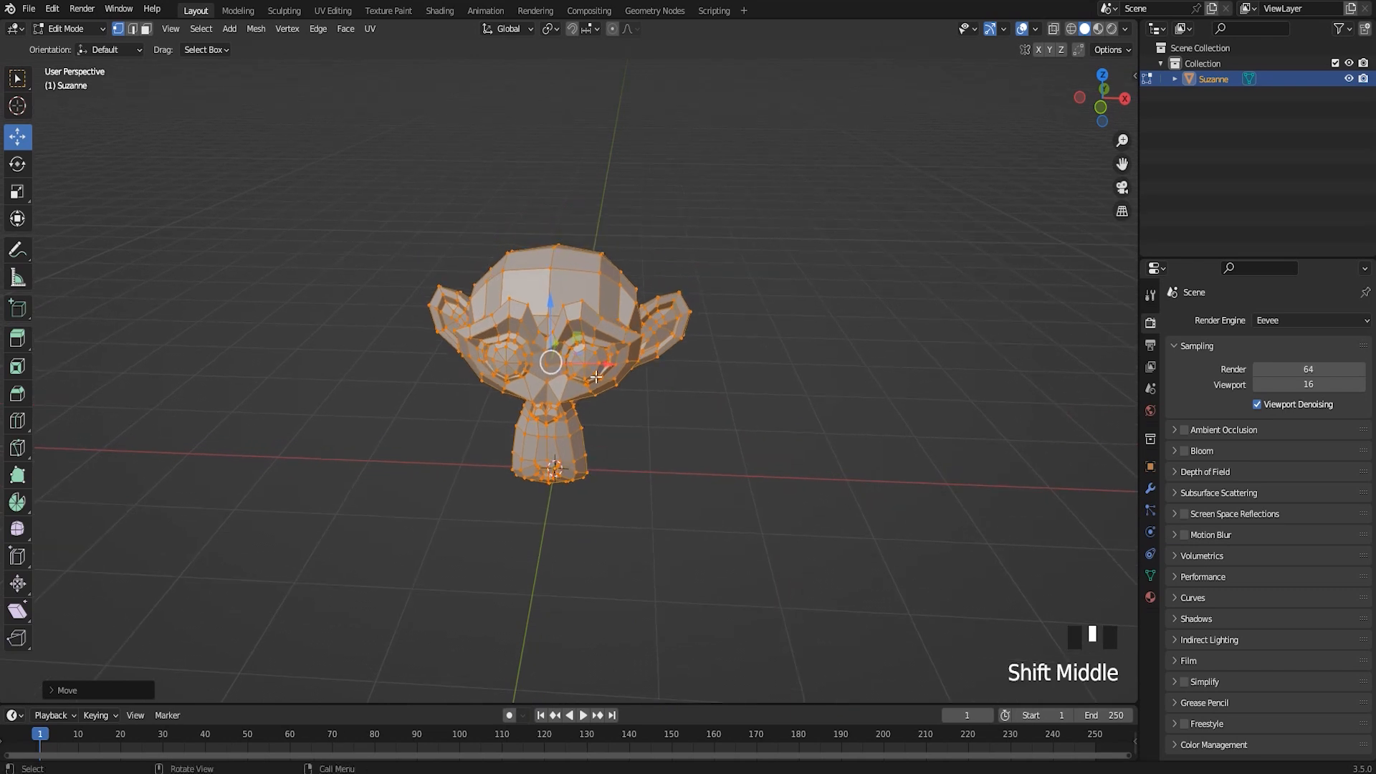
pyautogui.press('Tab')
pyautogui.moveTo(601, 380); pyautogui.dragTo(654, 389, button='middle')
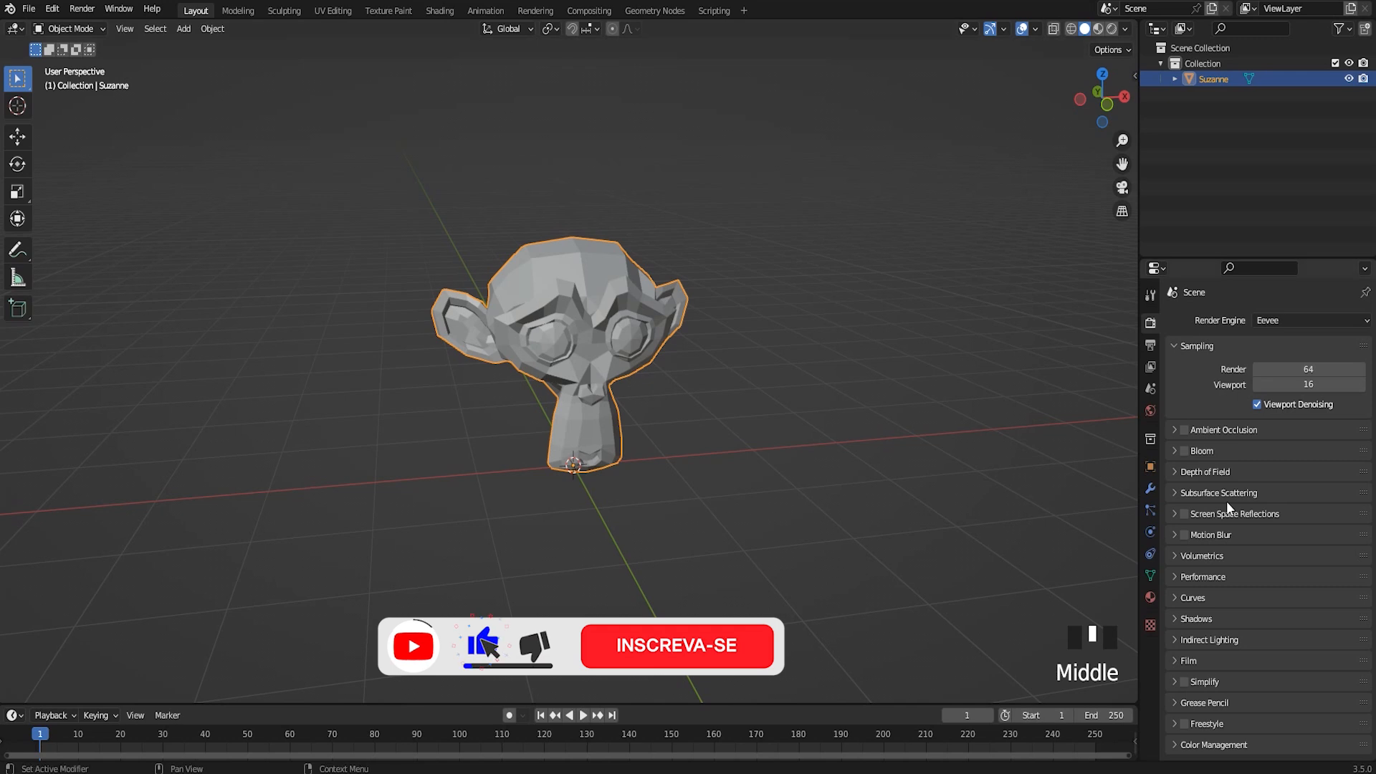
# Add a Subdivision Surface modifier to the monkey head and set its viewport levels to 2
pyautogui.click(1150, 489)
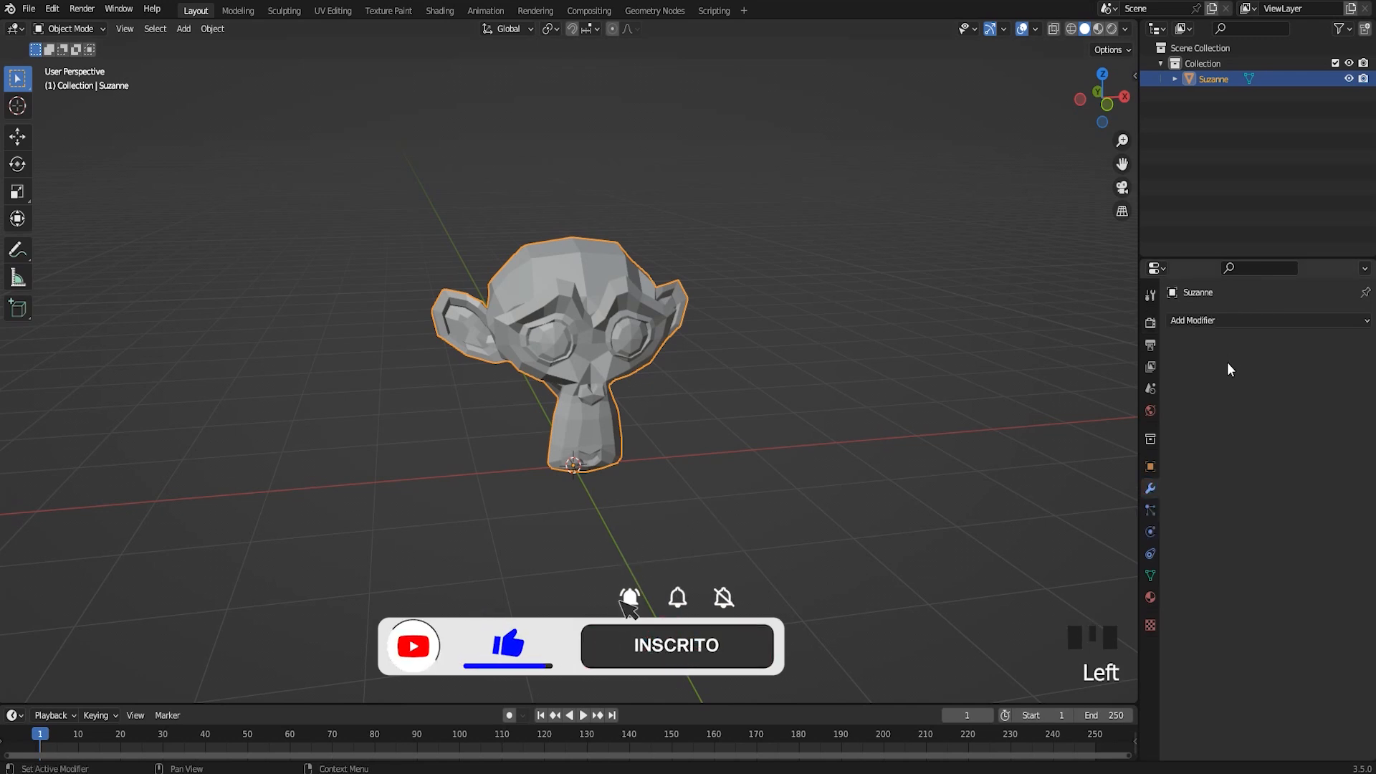
pyautogui.click(1203, 321)
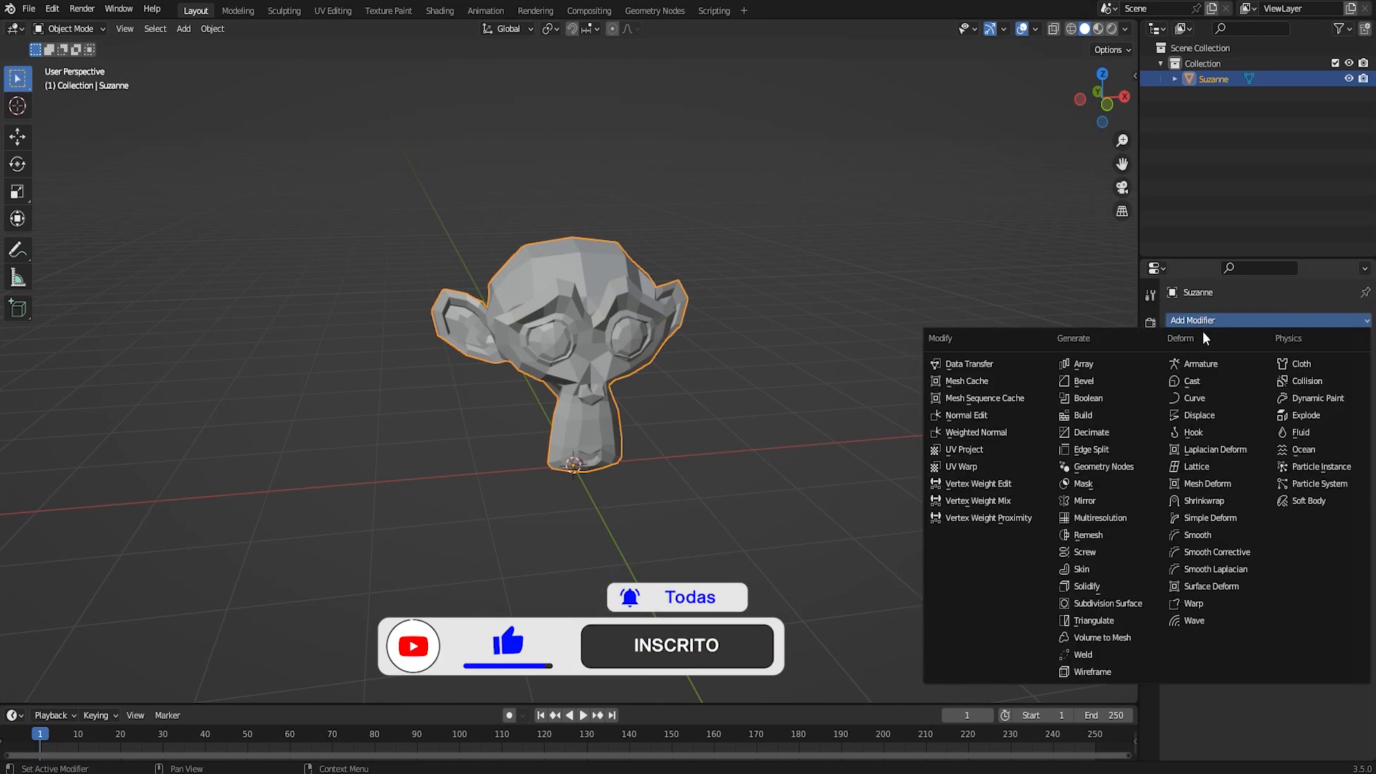
pyautogui.click(1108, 605)
pyautogui.scroll(1, 665, 435)
pyautogui.scroll(1, 665, 435)
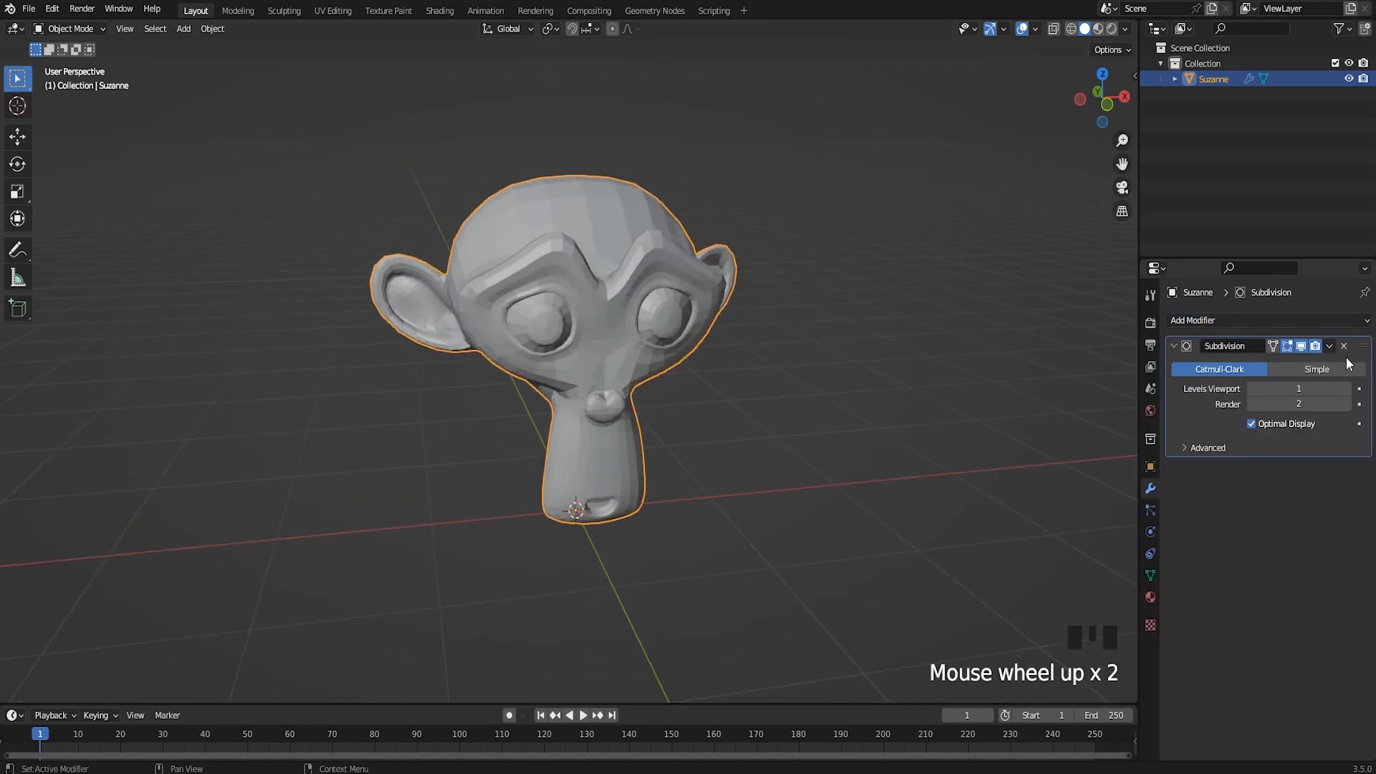
pyautogui.click(1348, 388)
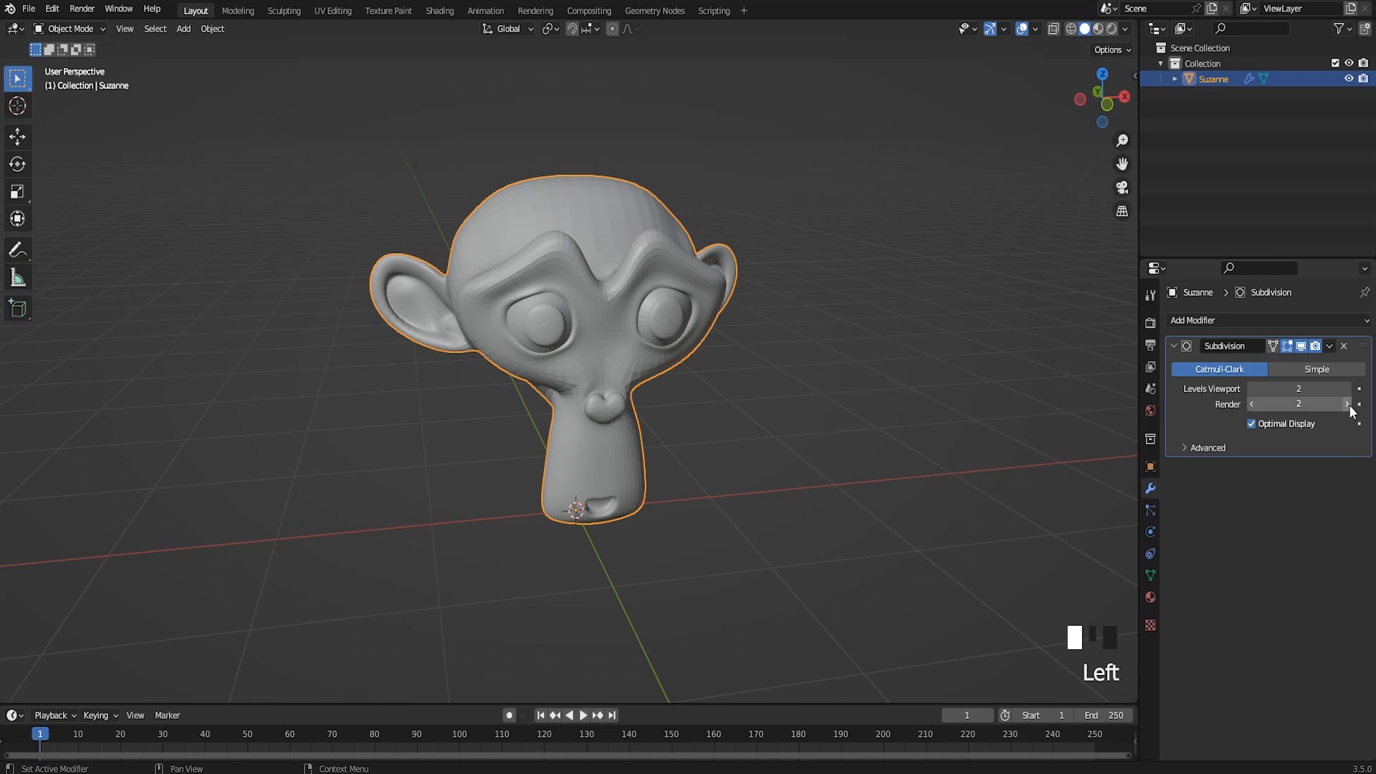
# Apply Shade Auto Smooth to the subdivided monkey head
pyautogui.keyDown('shift'); pyautogui.moveTo(751, 374); pyautogui.dragTo(638, 329, button='middle'); pyautogui.keyUp('shift')
pyautogui.scroll(2, 638, 329)
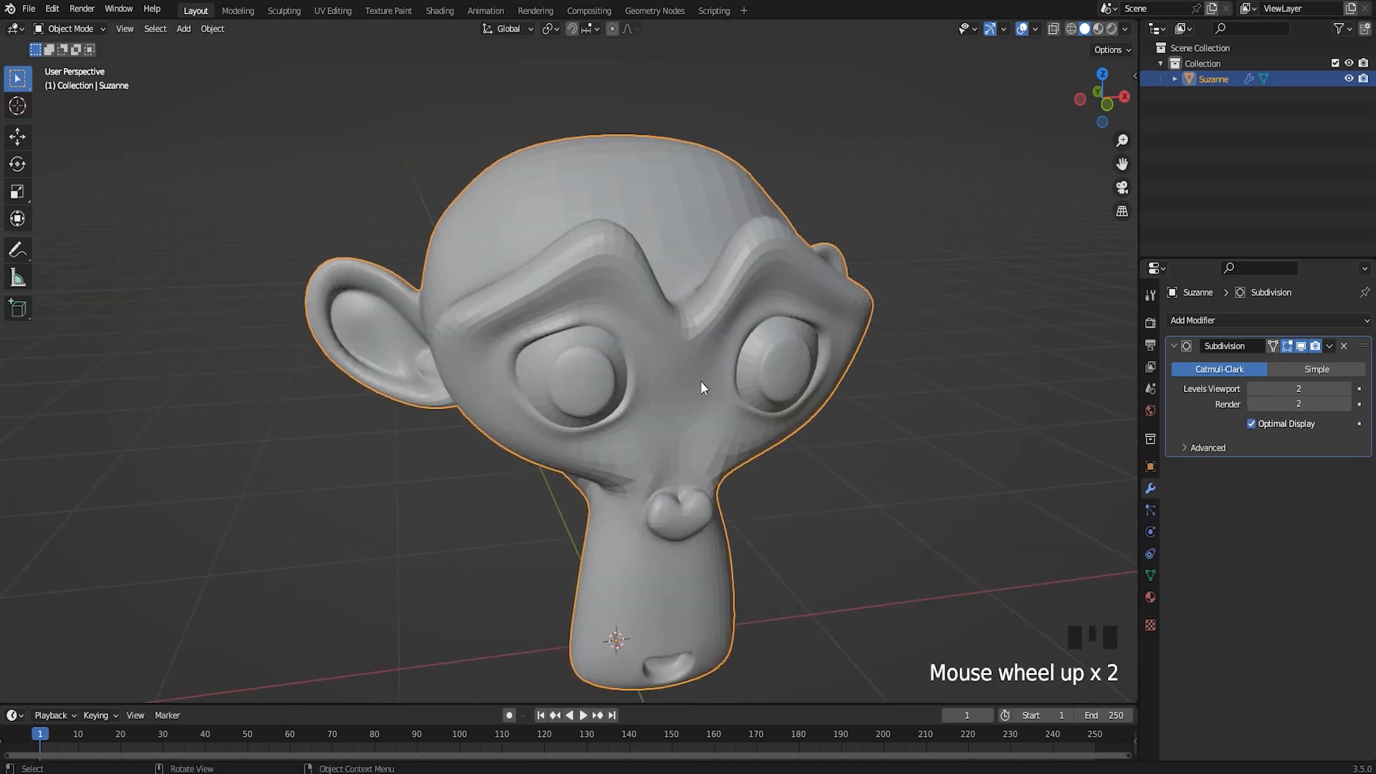
pyautogui.moveTo(700, 381); pyautogui.dragTo(654, 284, button='middle')
pyautogui.rightClick(628, 219)
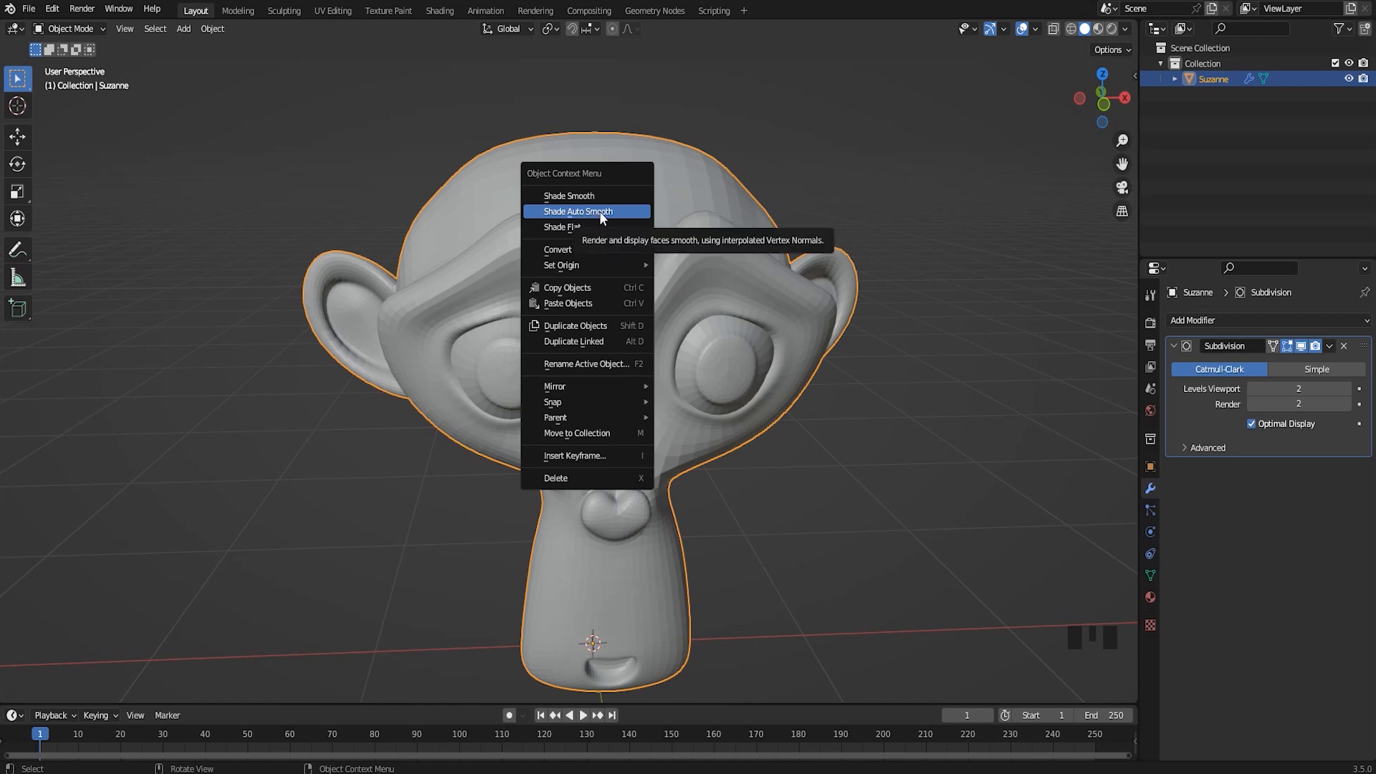
pyautogui.click(599, 210)
# Switch to the front orthographic view and apply the Quick Explode effect to the monkey head
pyautogui.moveTo(631, 247); pyautogui.dragTo(705, 343, button='middle')
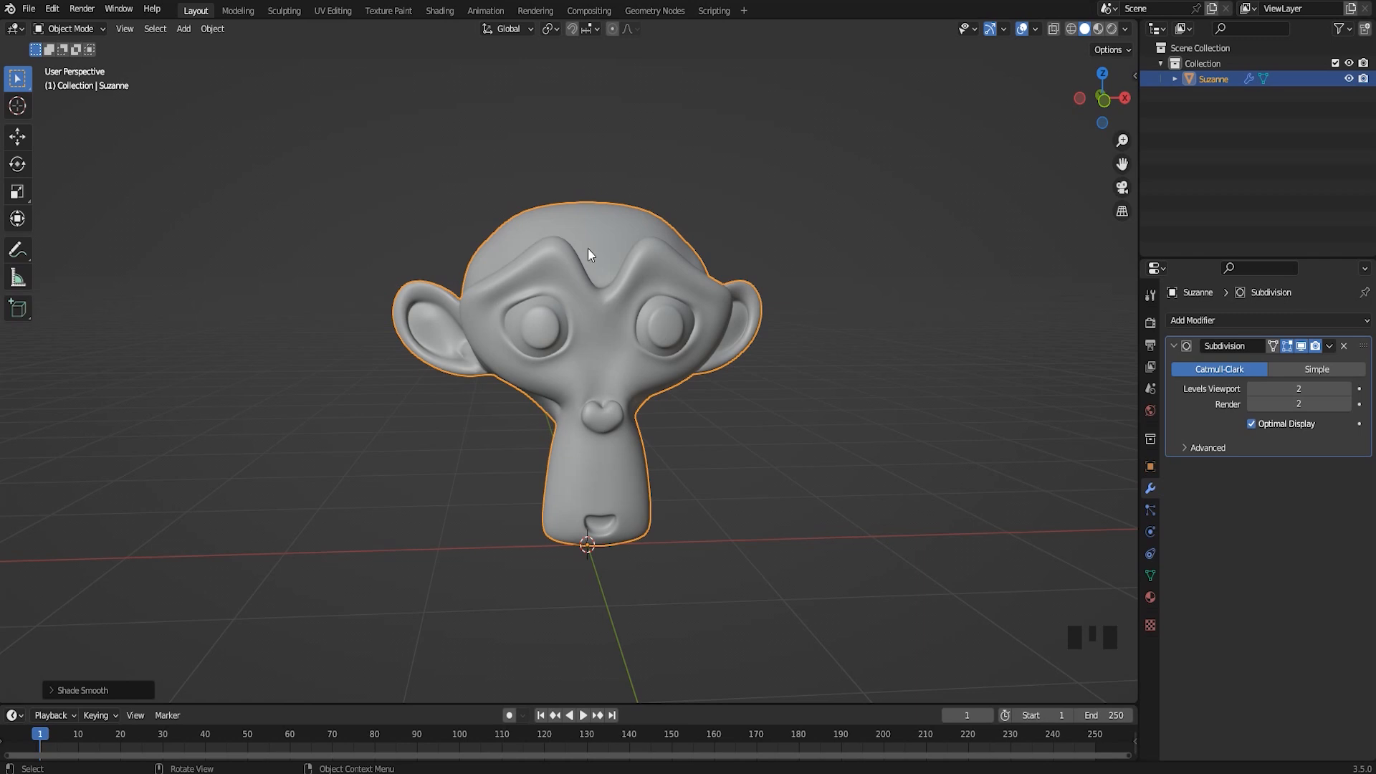
pyautogui.keyDown('shift'); pyautogui.moveTo(617, 256); pyautogui.dragTo(642, 276, button='middle'); pyautogui.keyUp('shift')
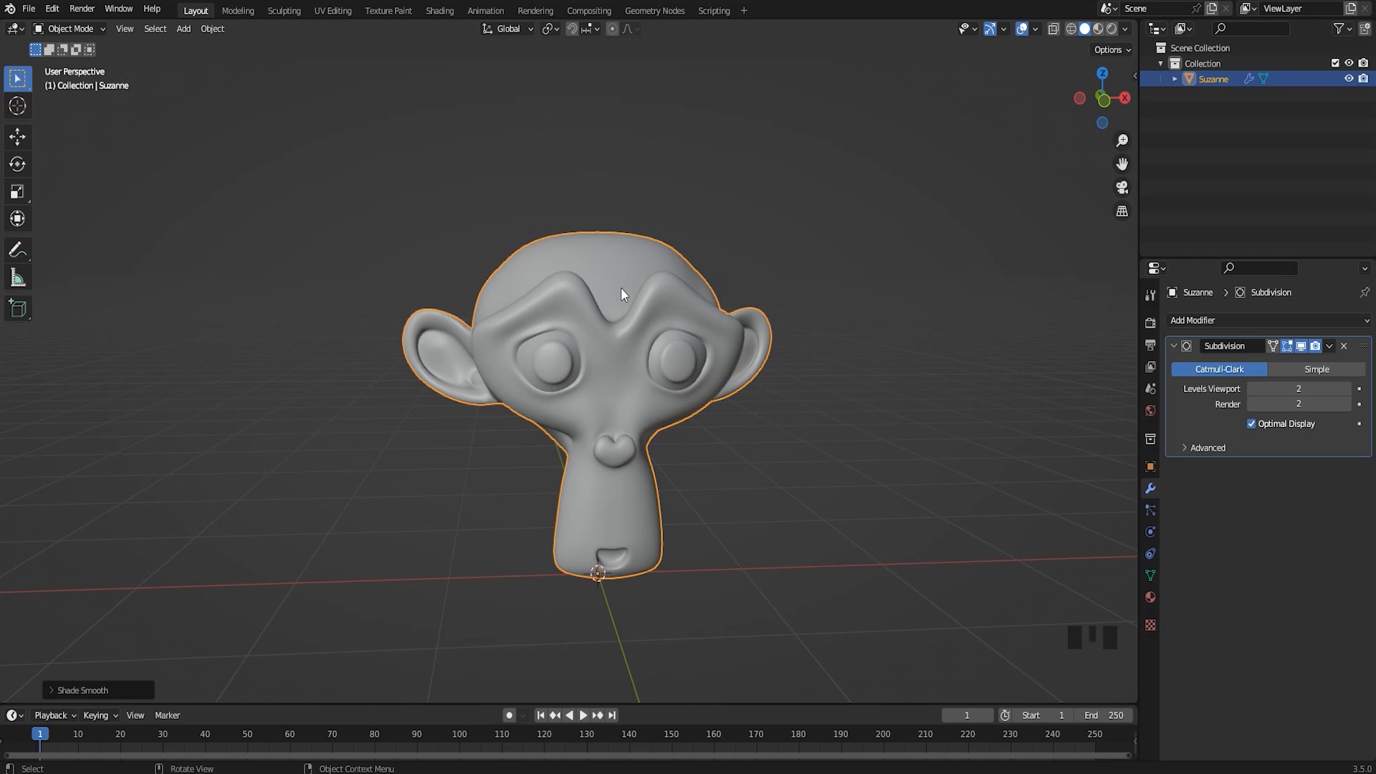
pyautogui.press('KP_1')
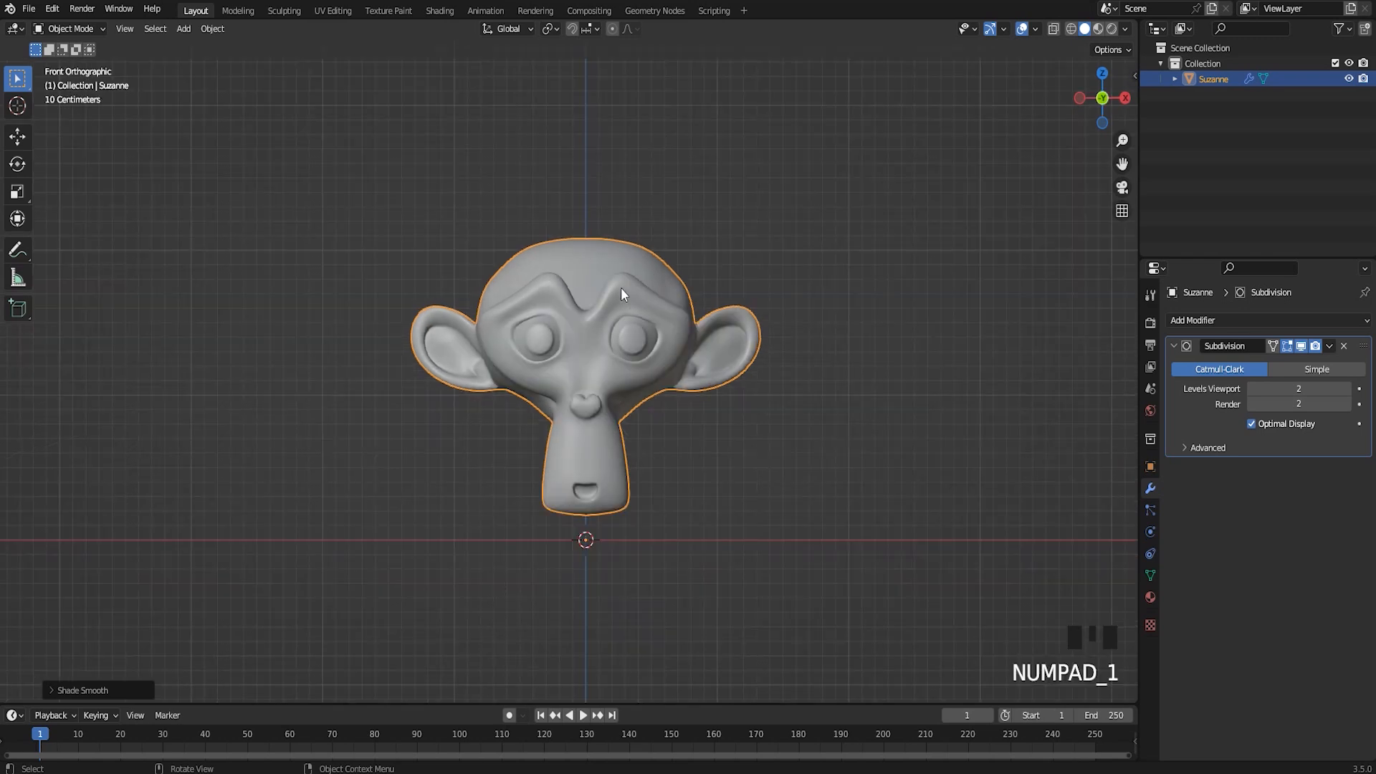
pyautogui.keyDown('shift'); pyautogui.moveTo(657, 363); pyautogui.dragTo(693, 362, button='middle'); pyautogui.keyUp('shift')
pyautogui.keyDown('shift'); pyautogui.moveTo(486, 251); pyautogui.dragTo(462, 251, button='middle'); pyautogui.keyUp('shift')
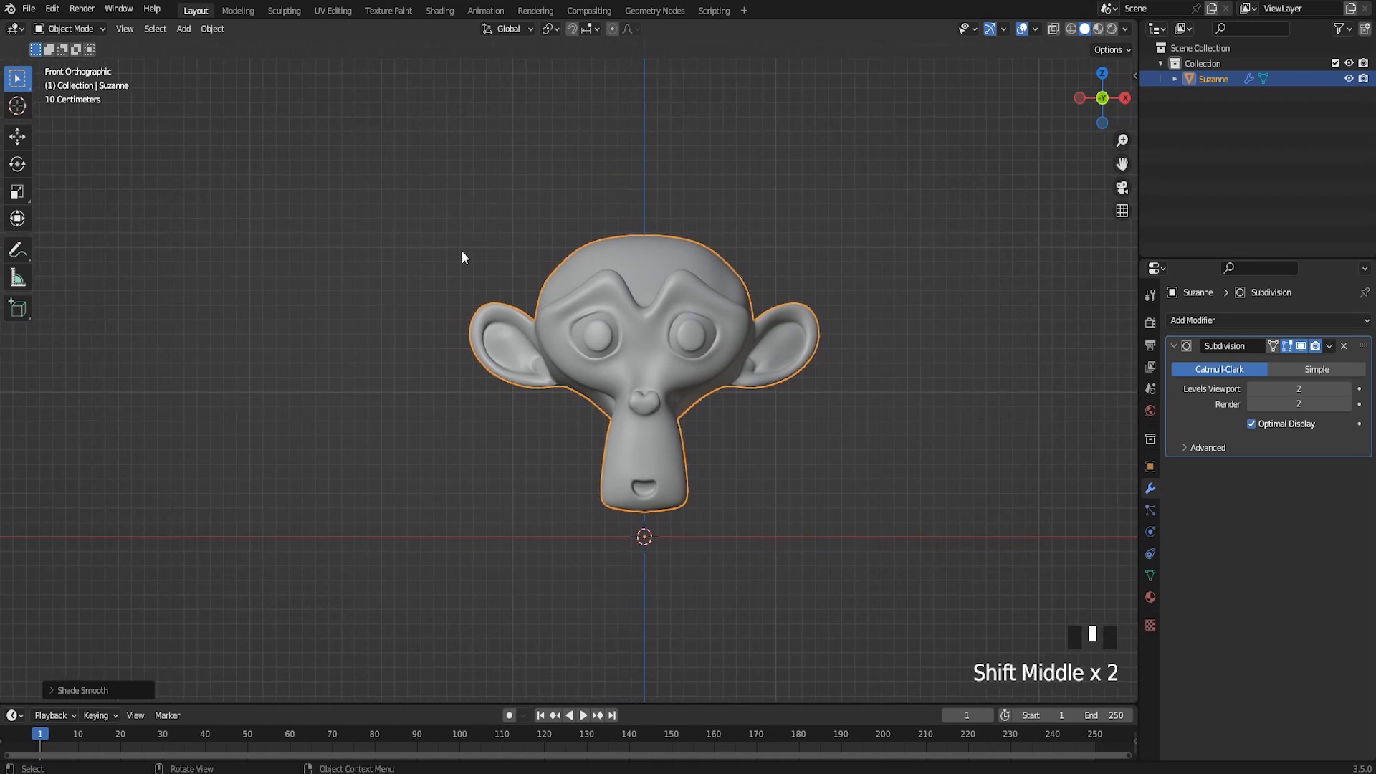
pyautogui.click(215, 32)
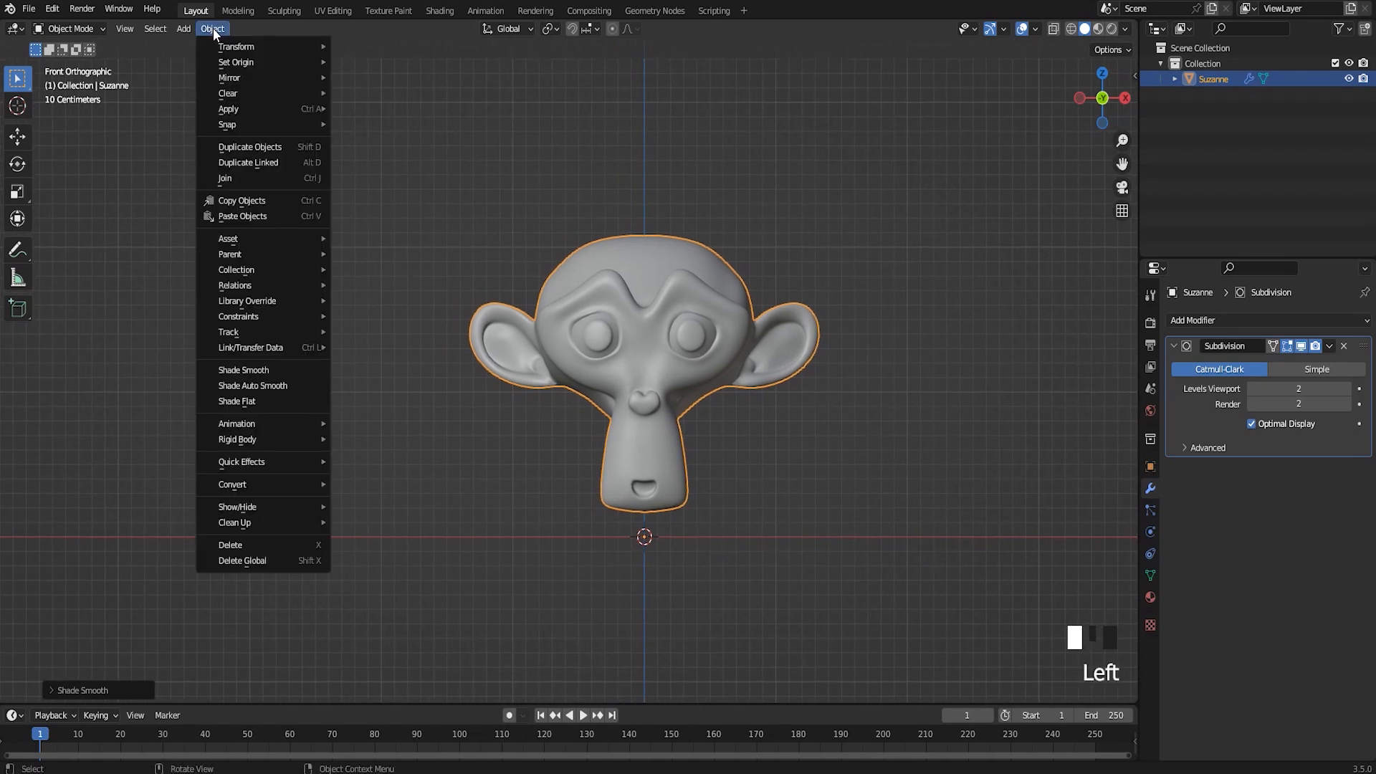
pyautogui.moveTo(253, 460)
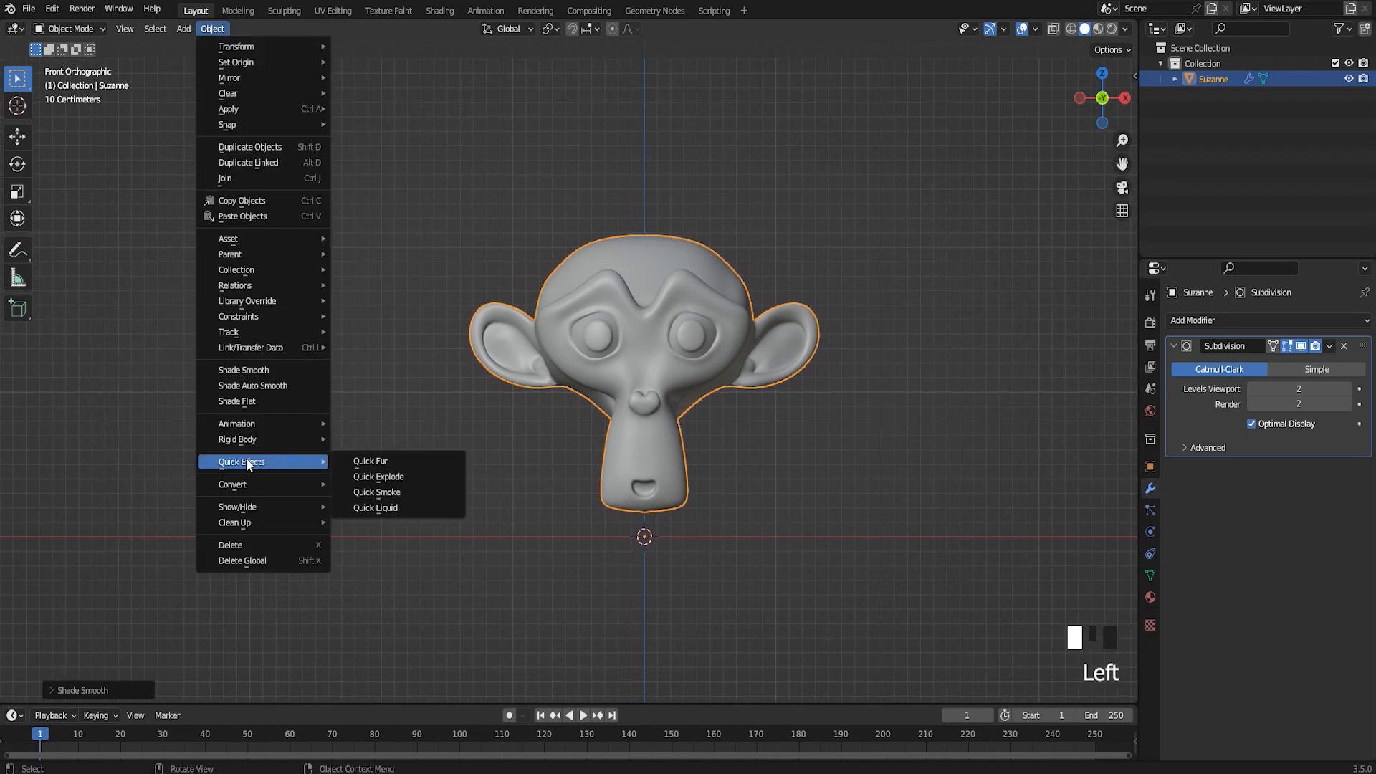
pyautogui.click(398, 479)
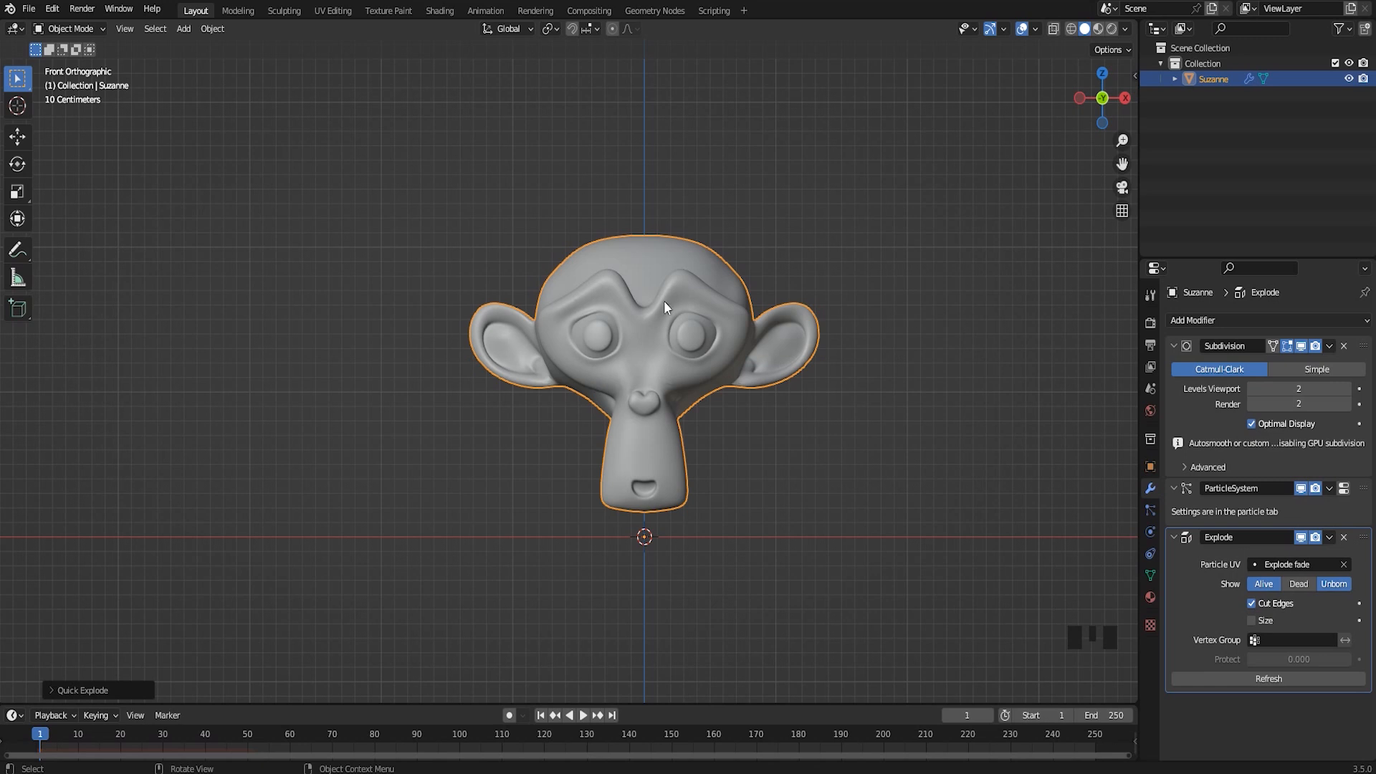
# Enlarge the timeline area and play the explosion twice from the front view, returning to frame 0 after each run
pyautogui.moveTo(466, 704); pyautogui.dragTo(470, 633)
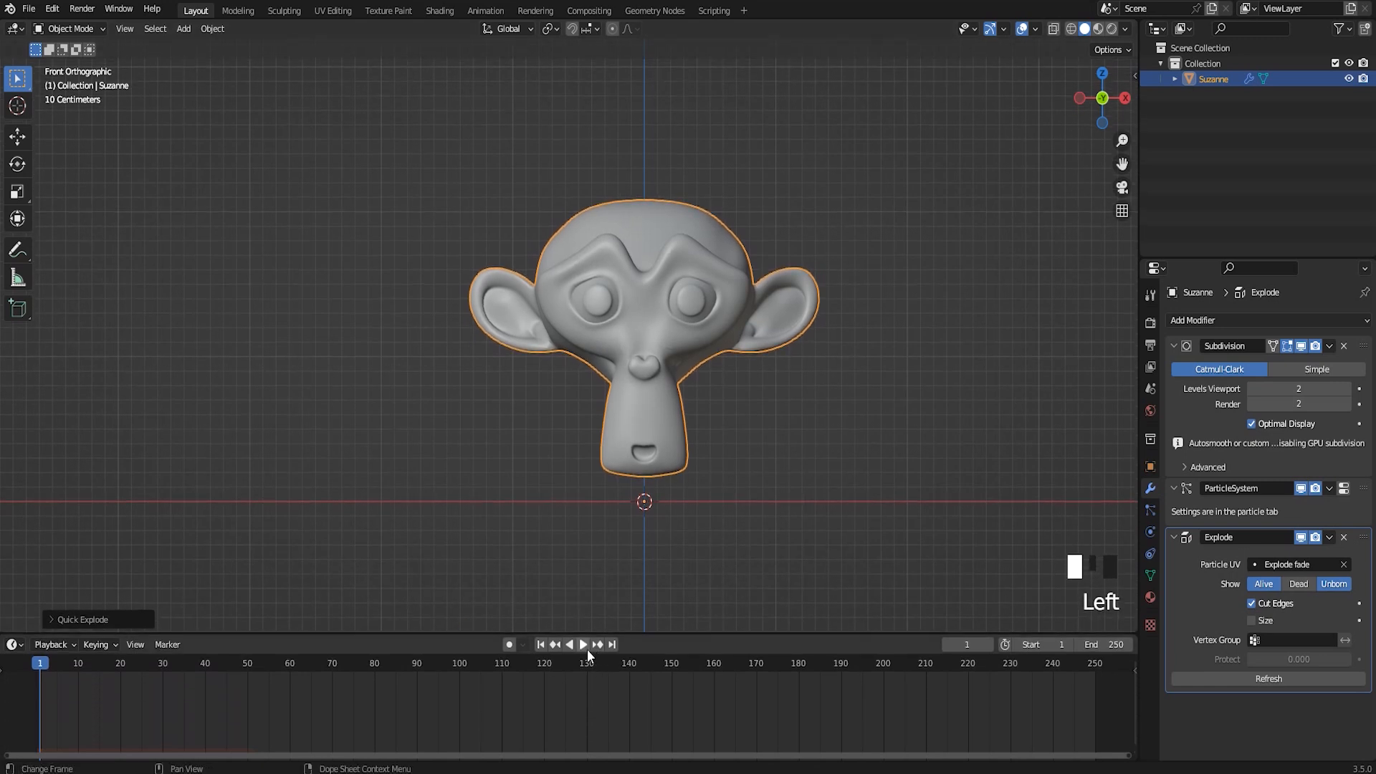
pyautogui.click(583, 645)
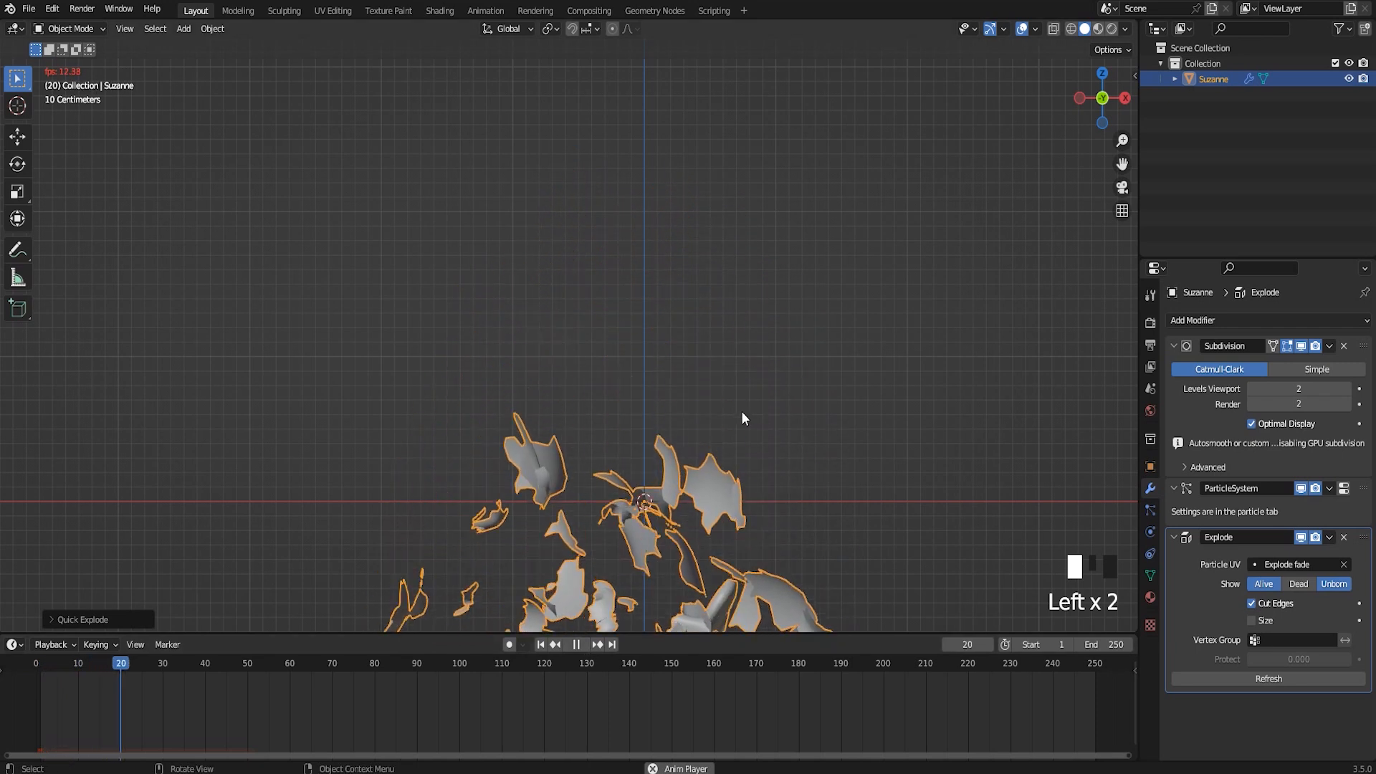
pyautogui.click(572, 645)
pyautogui.moveTo(224, 661); pyautogui.dragTo(35, 670)
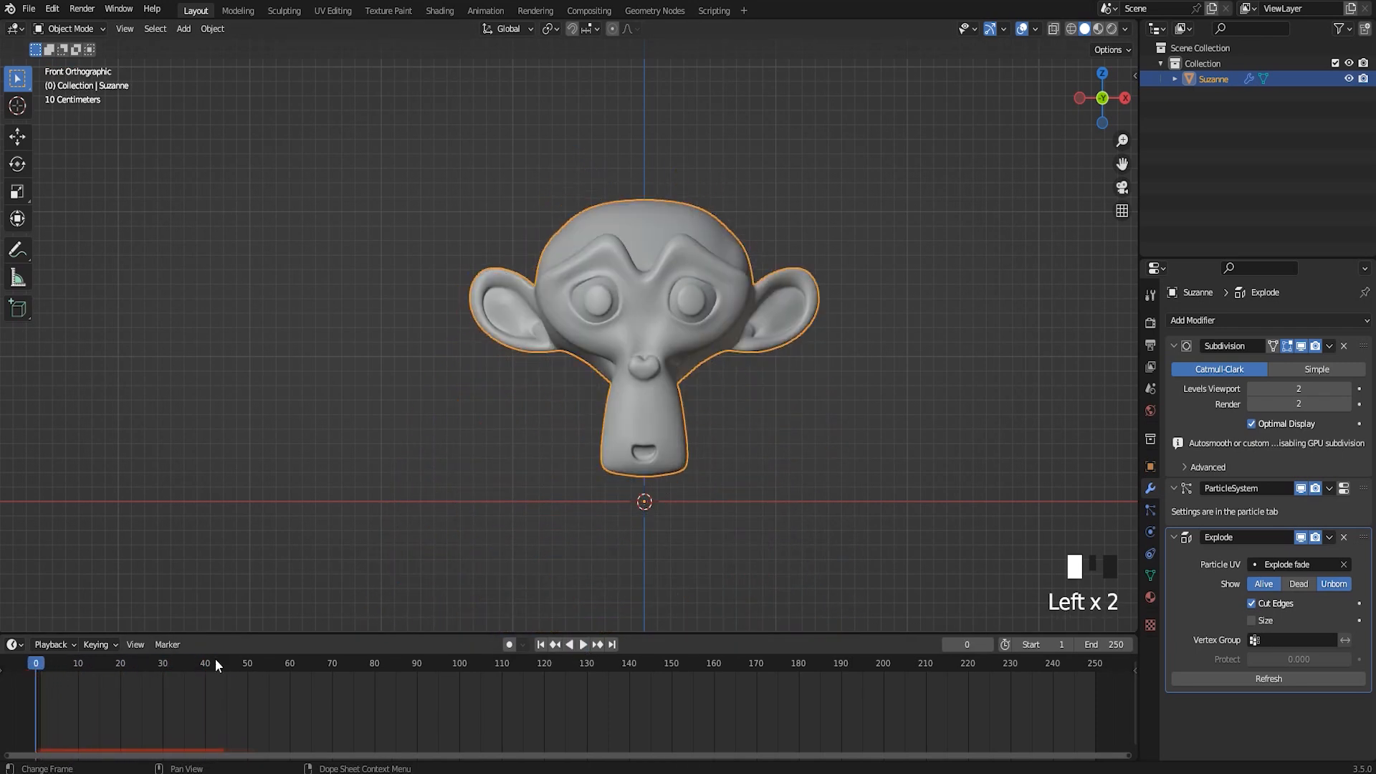
pyautogui.click(582, 644)
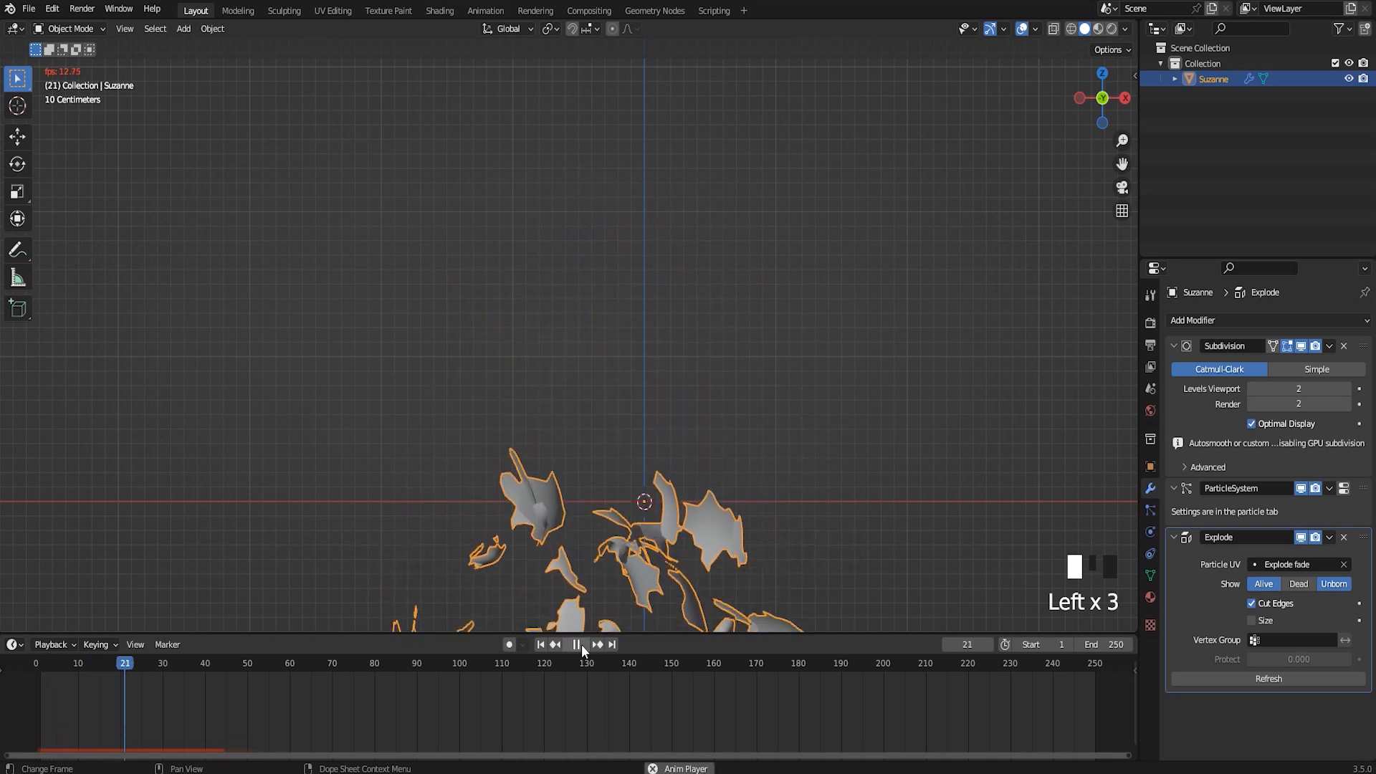
pyautogui.click(582, 645)
pyautogui.moveTo(191, 674); pyautogui.dragTo(37, 677)
# Play the explosion from an angled perspective view and return to frame 0
pyautogui.scroll(-2, 762, 376)
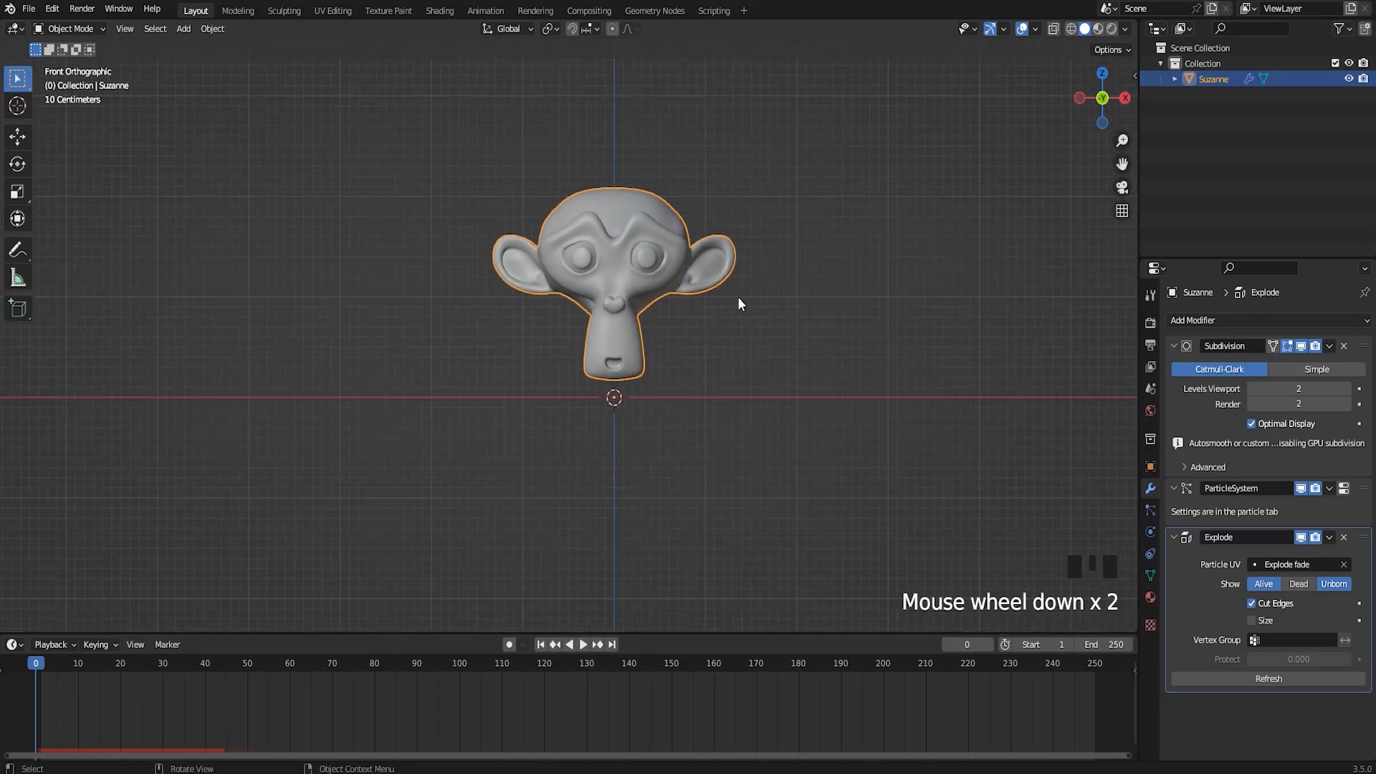
pyautogui.moveTo(738, 297); pyautogui.dragTo(665, 362, button='middle')
pyautogui.press('space')
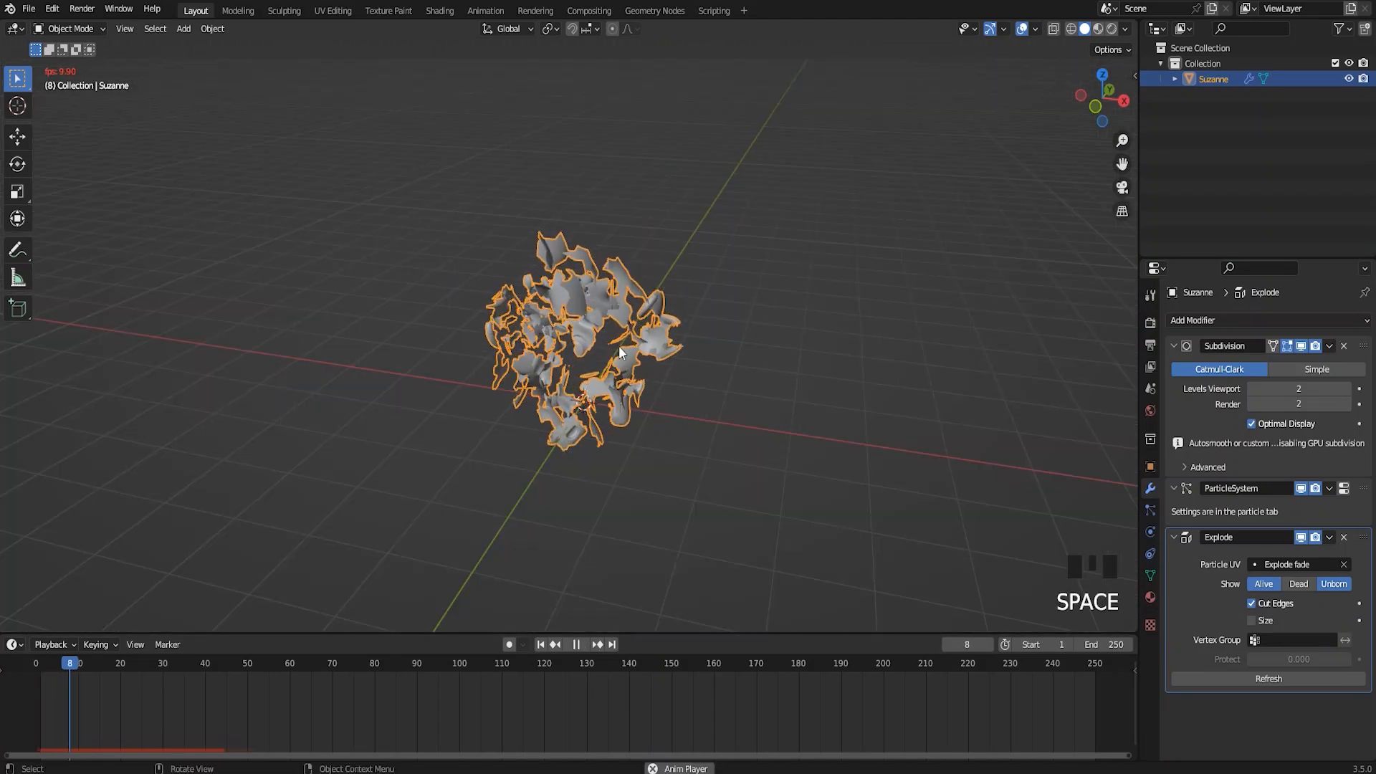
pyautogui.press('space')
pyautogui.moveTo(174, 668); pyautogui.dragTo(36, 666)
pyautogui.moveTo(291, 459); pyautogui.dragTo(641, 315, button='middle')
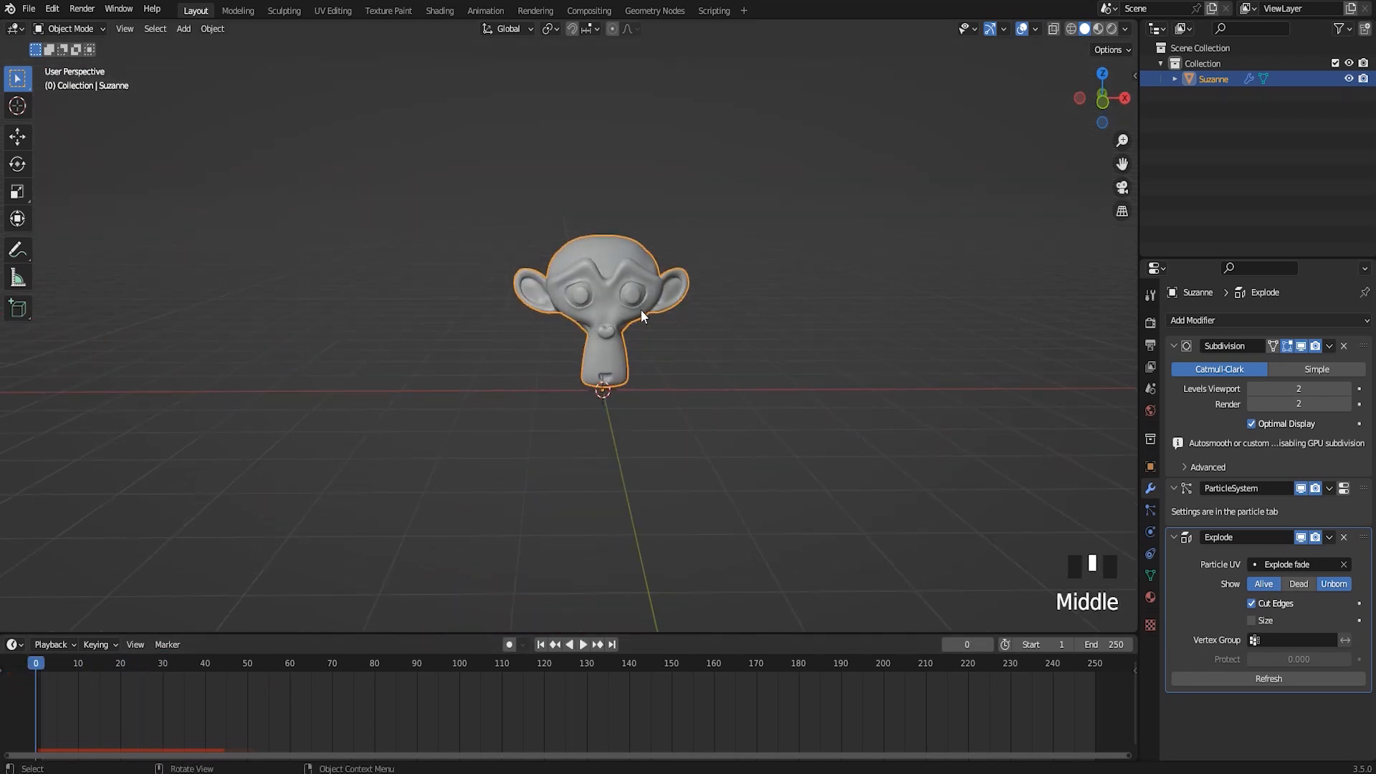
# Return to the front view and set the Gravity field weight of the monkey head's particle system to 0
pyautogui.press('KP_1')
pyautogui.scroll(4, 745, 313)
pyautogui.keyDown('shift'); pyautogui.moveTo(746, 316); pyautogui.dragTo(750, 347, button='middle'); pyautogui.keyUp('shift')
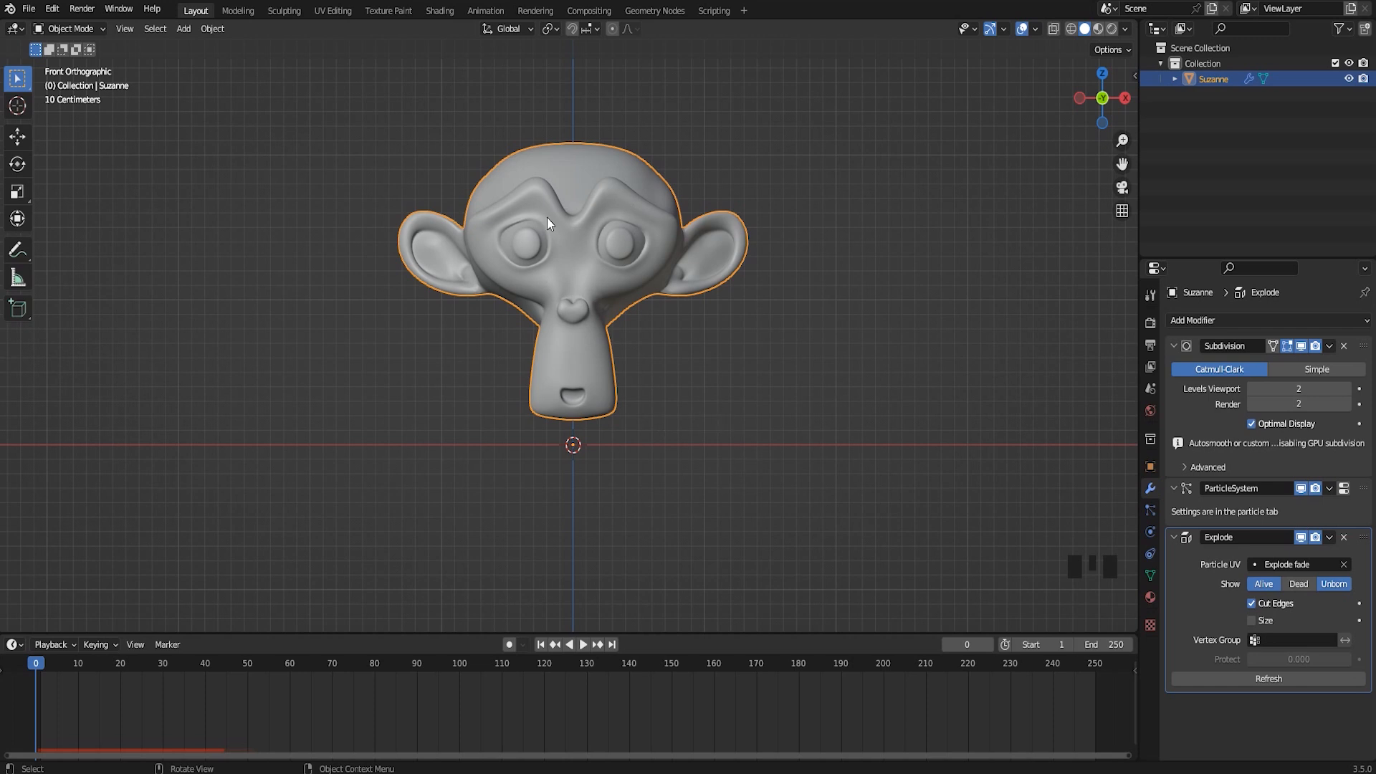
pyautogui.click(1151, 510)
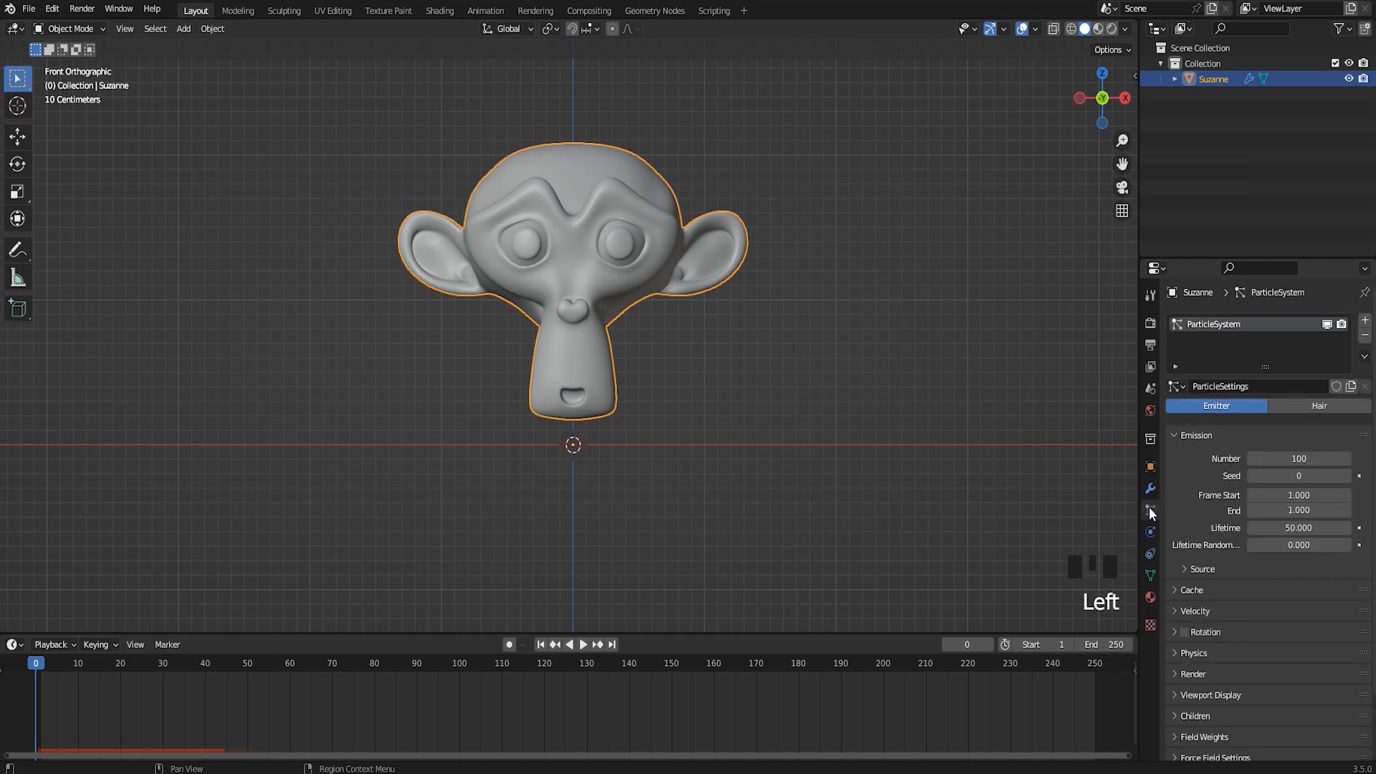
pyautogui.scroll(-2, 1269, 631)
pyautogui.scroll(-1, 1267, 624)
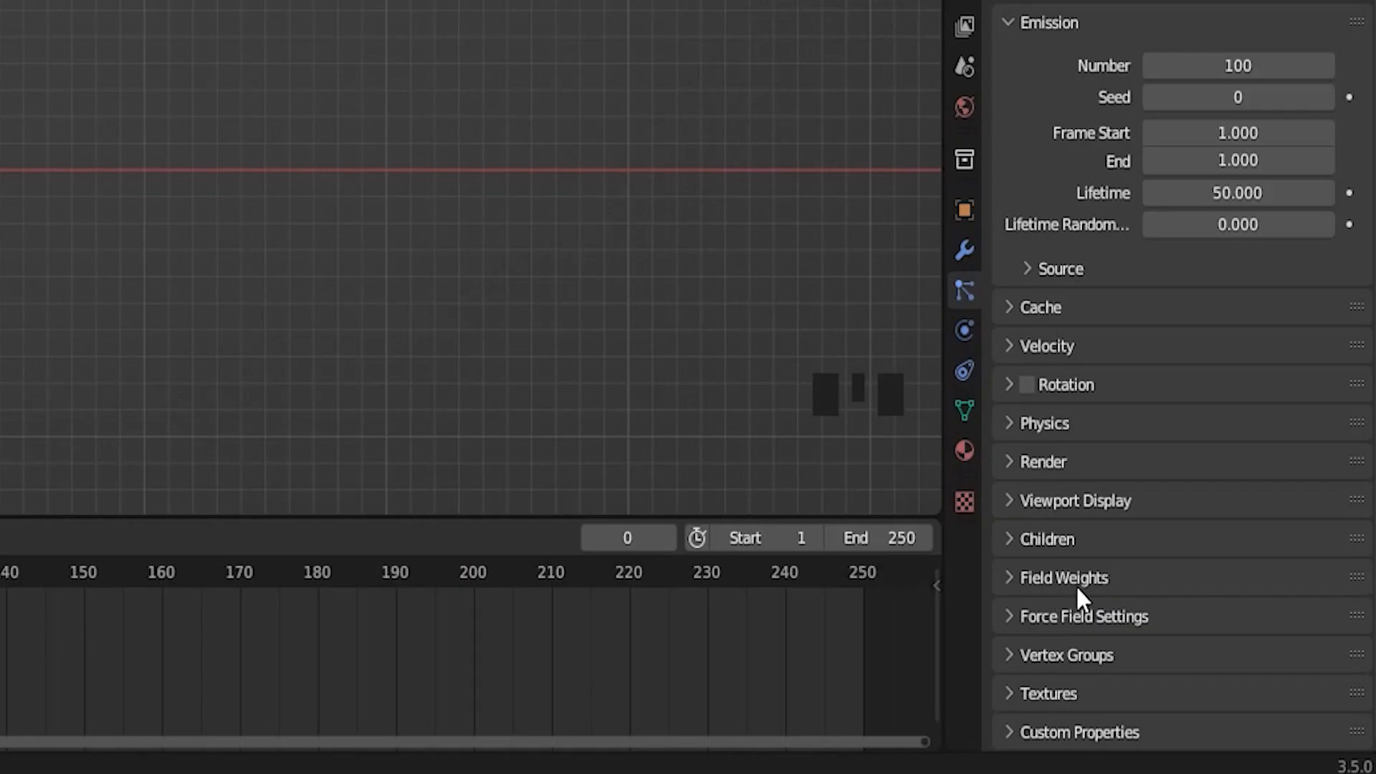
pyautogui.click(1008, 580)
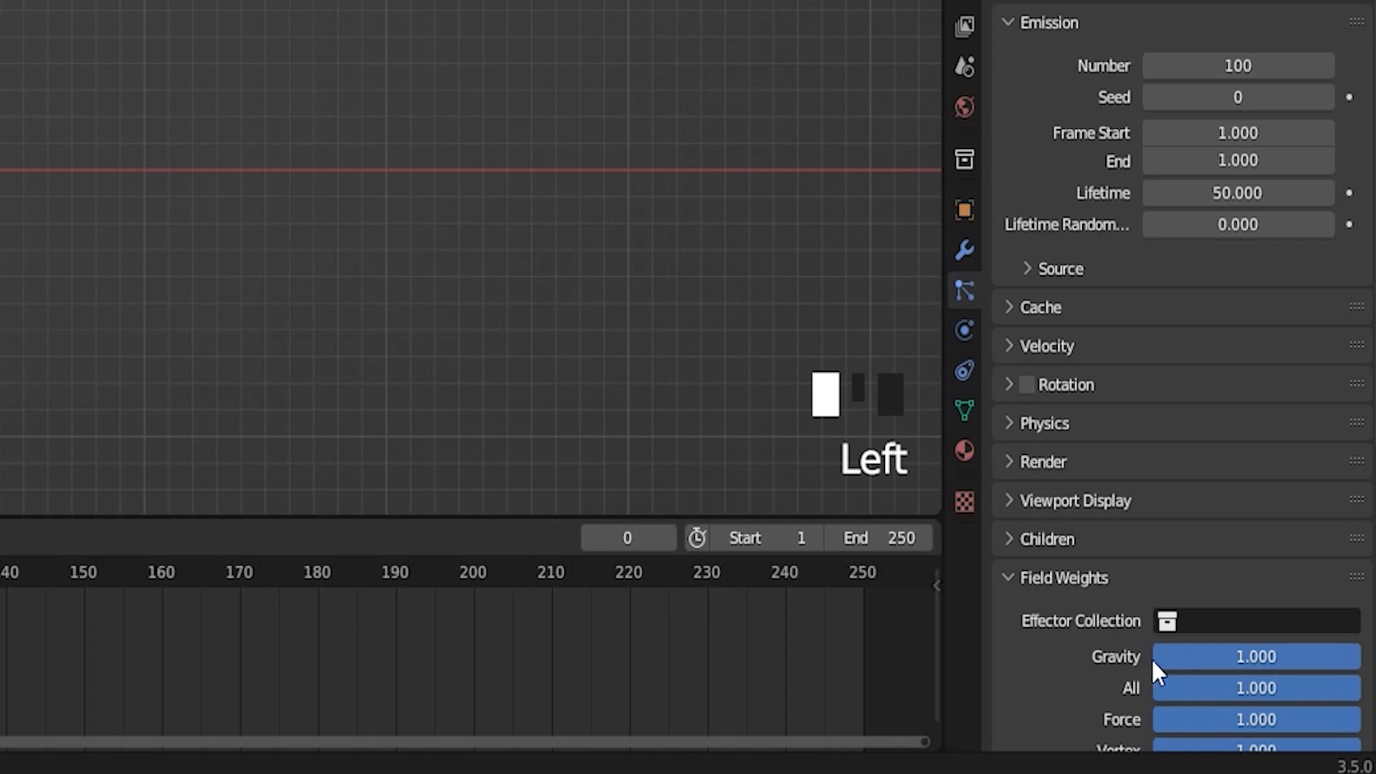
pyautogui.moveTo(1268, 655); pyautogui.dragTo(1047, 656)
# Play the explosion without gravity from the front view, stop playback and return to frame 0
pyautogui.click(587, 646)
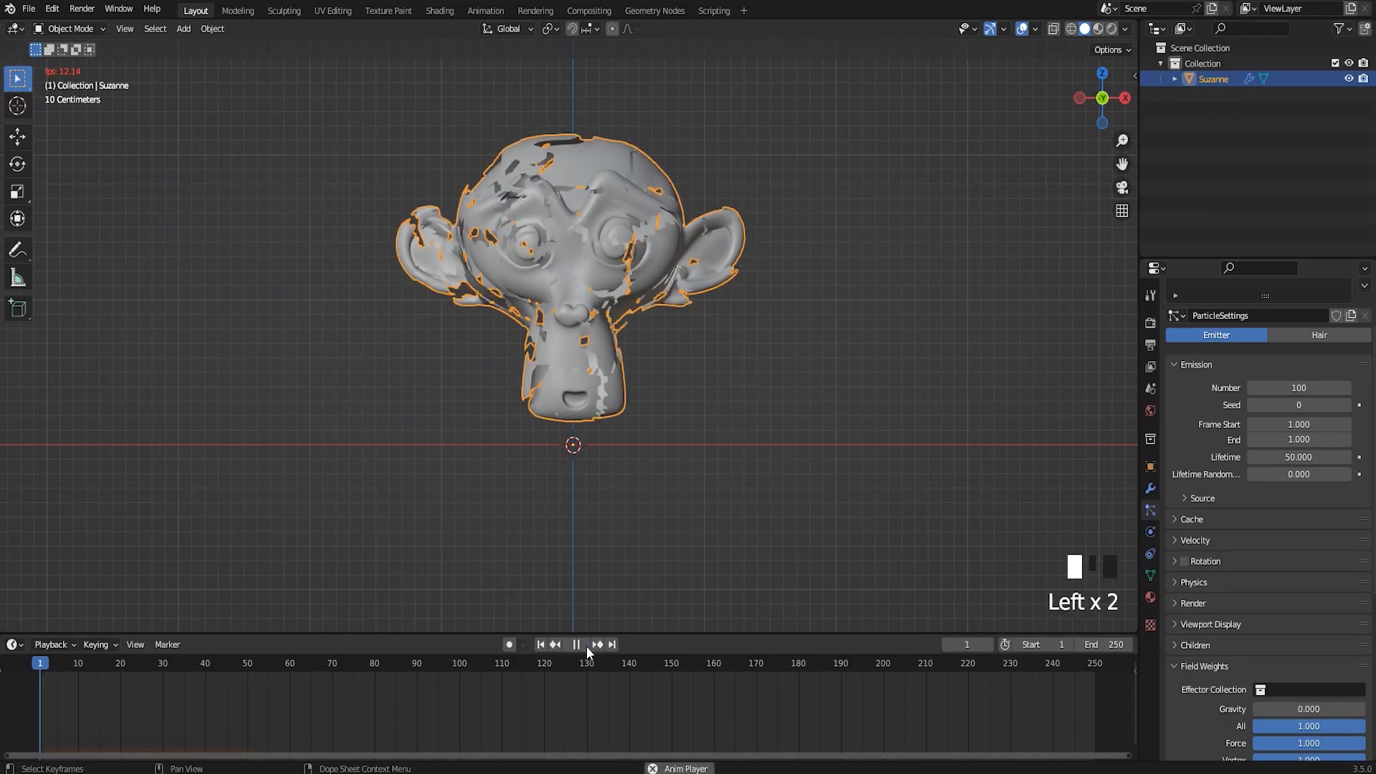
pyautogui.scroll(-2, 635, 494)
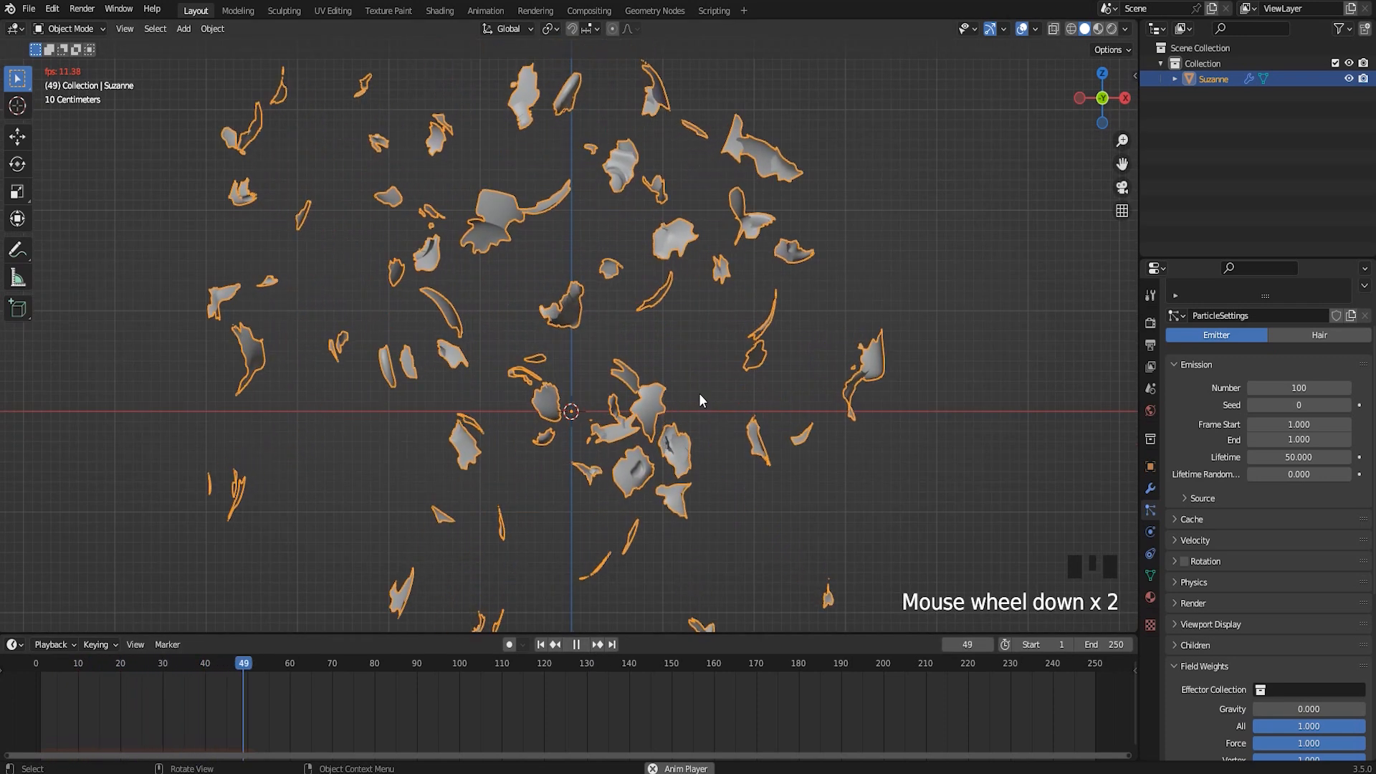
pyautogui.click(576, 644)
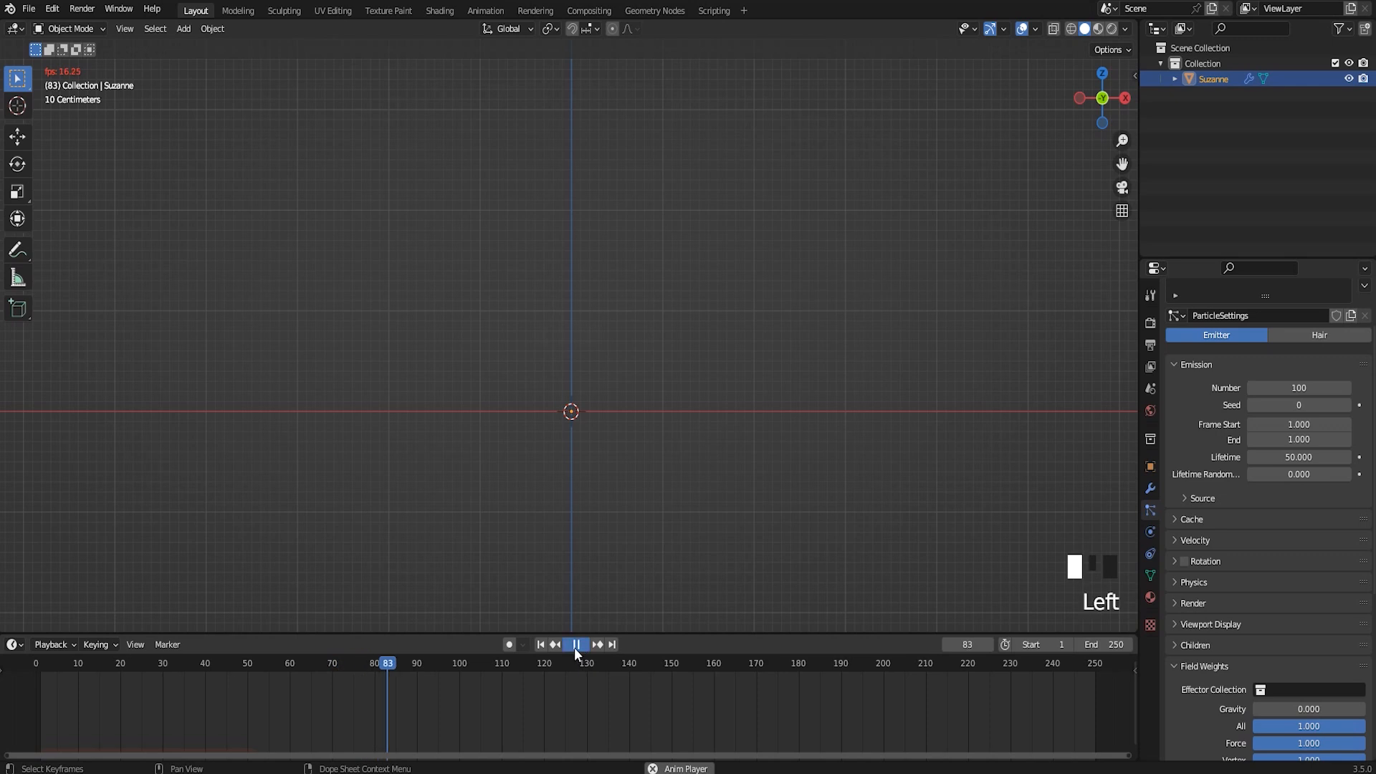
pyautogui.click(385, 663)
pyautogui.moveTo(387, 663); pyautogui.dragTo(28, 684)
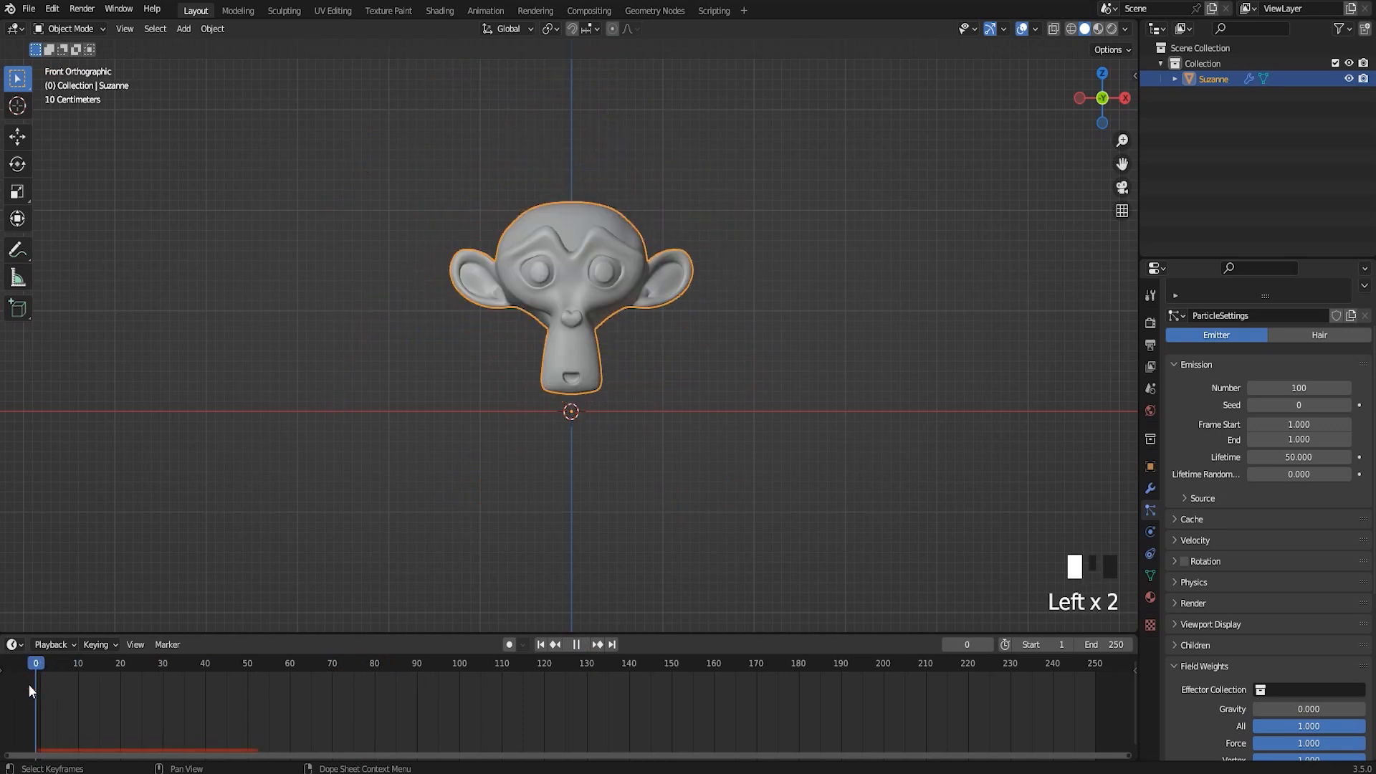
# Replay the gravity-free explosion forward and in reverse, and place the playhead at frame 10
pyautogui.scroll(3, 1270, 631)
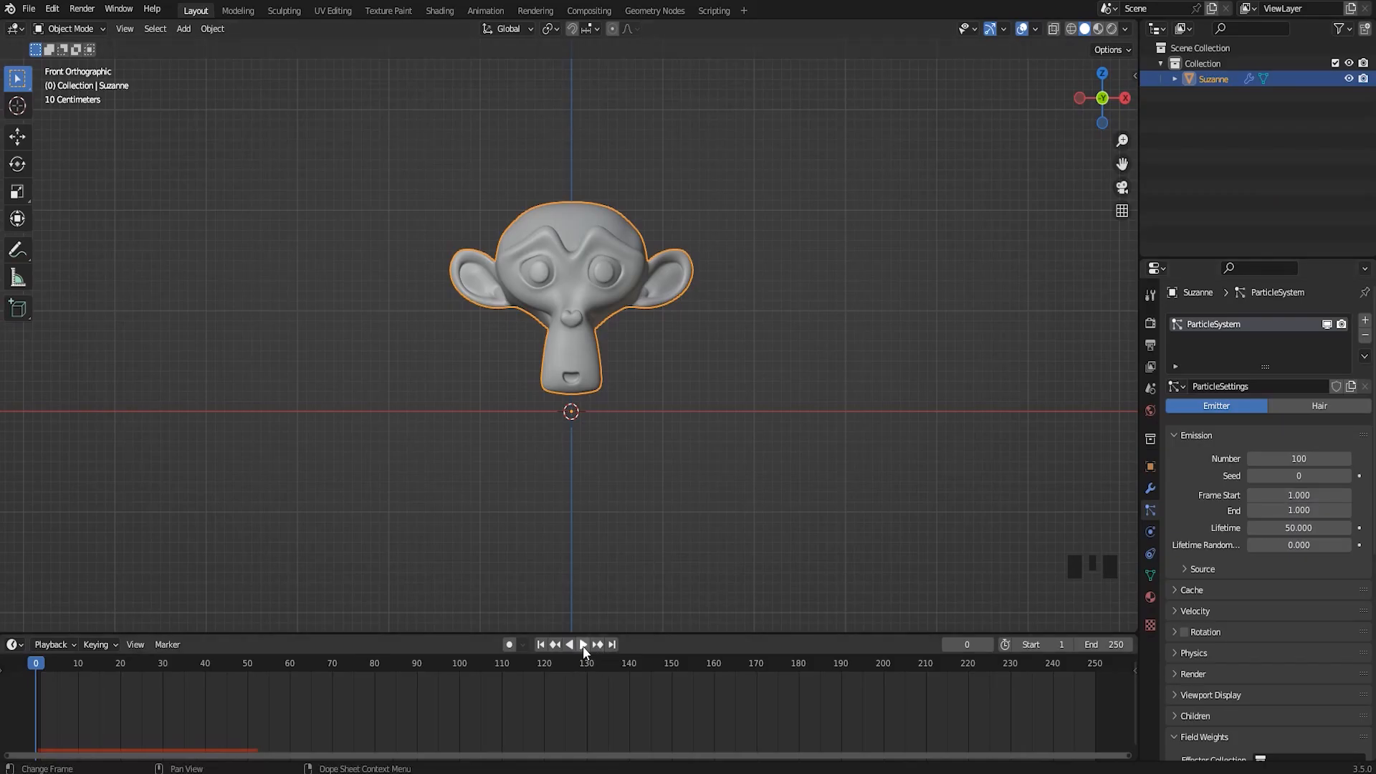
pyautogui.click(583, 645)
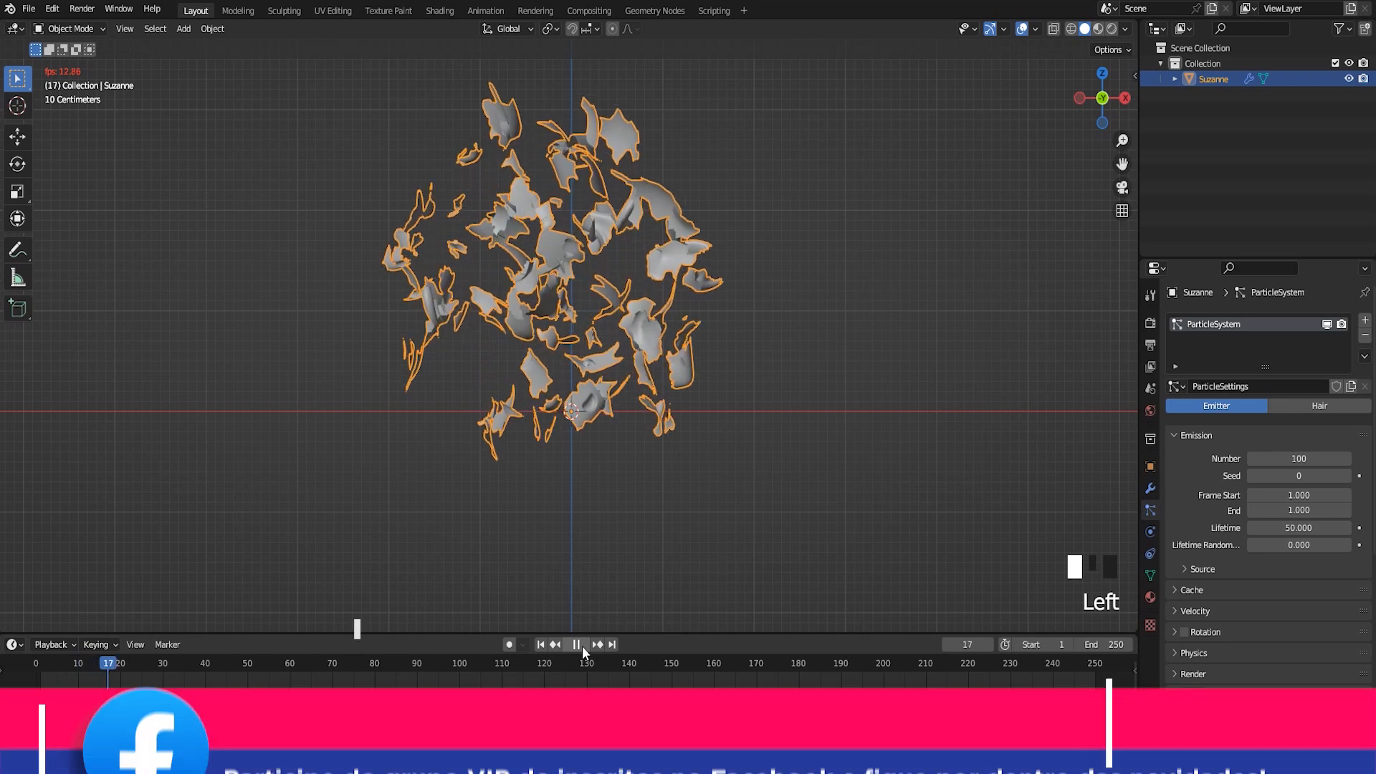
pyautogui.click(578, 644)
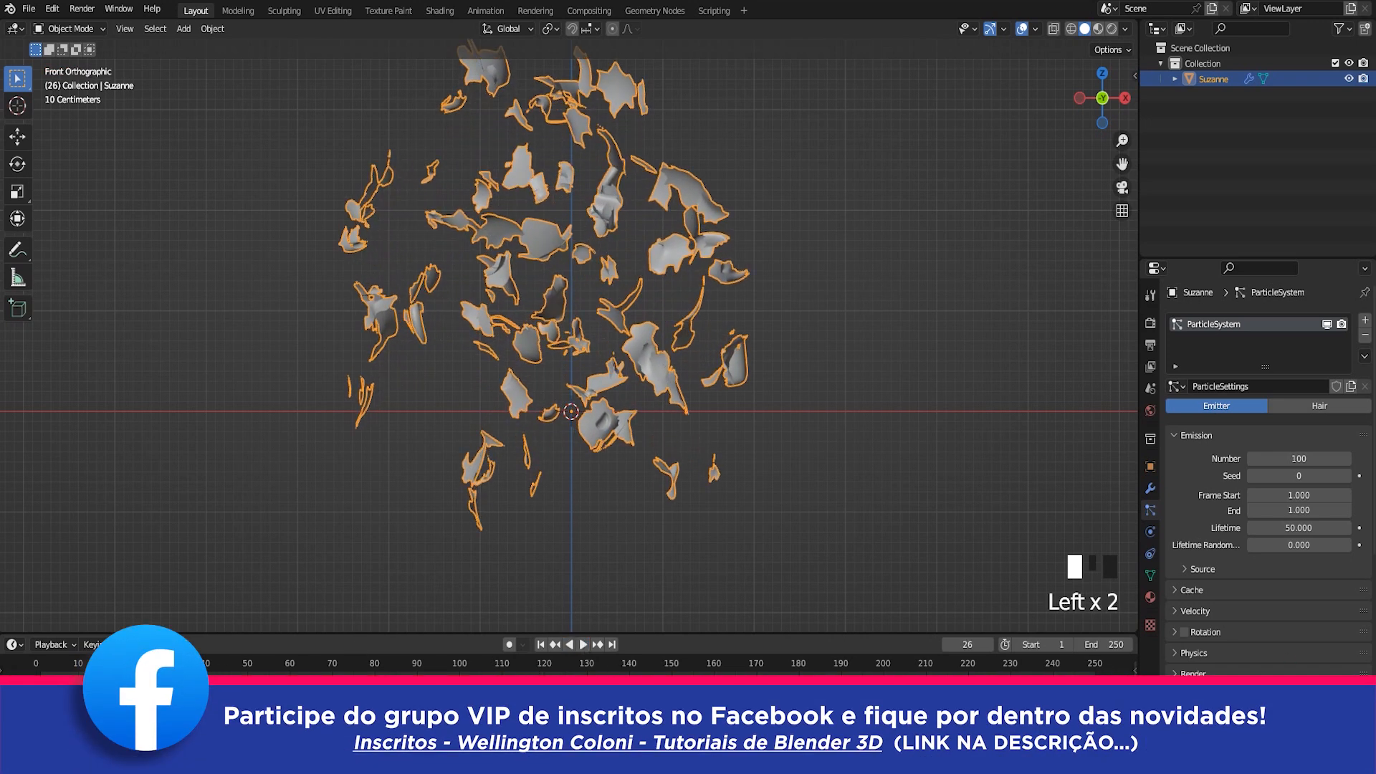
pyautogui.click(570, 645)
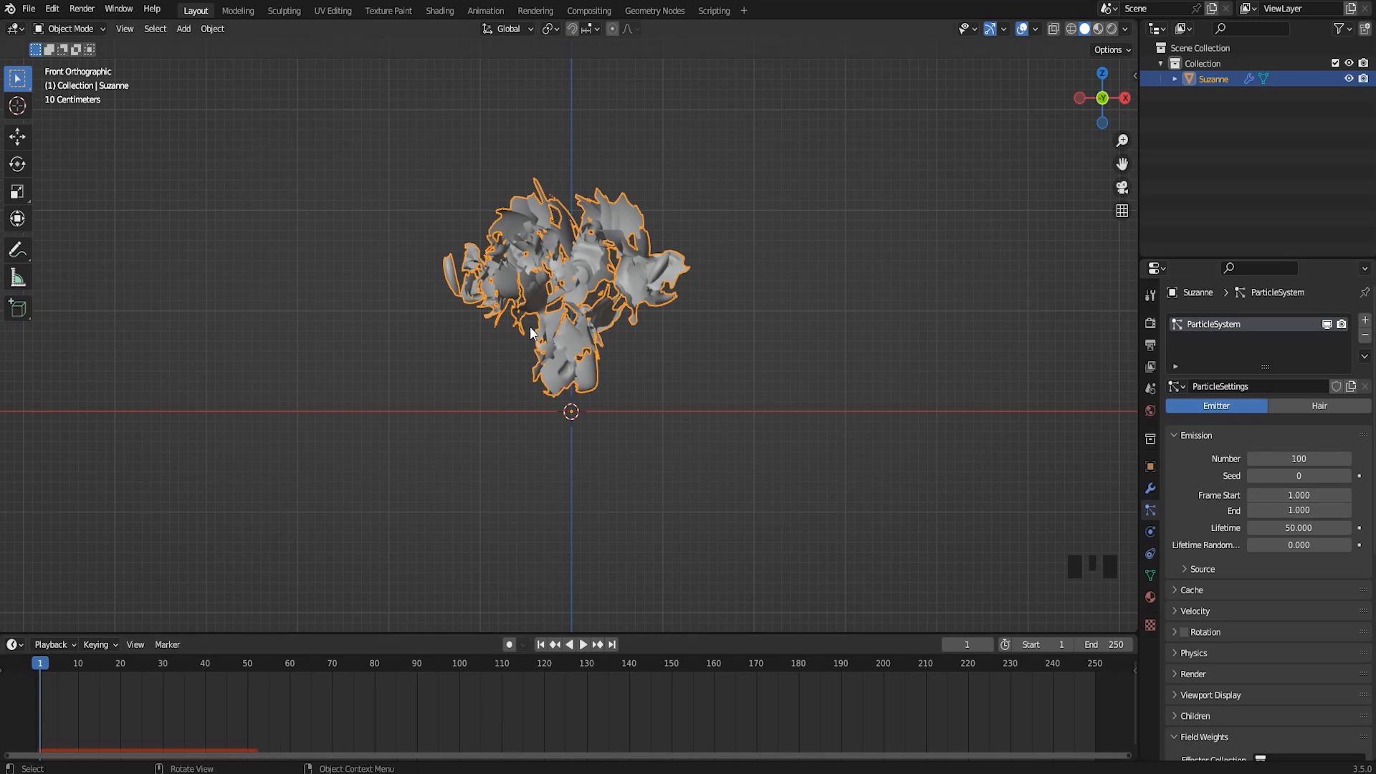
pyautogui.moveTo(40, 663); pyautogui.dragTo(78, 692)
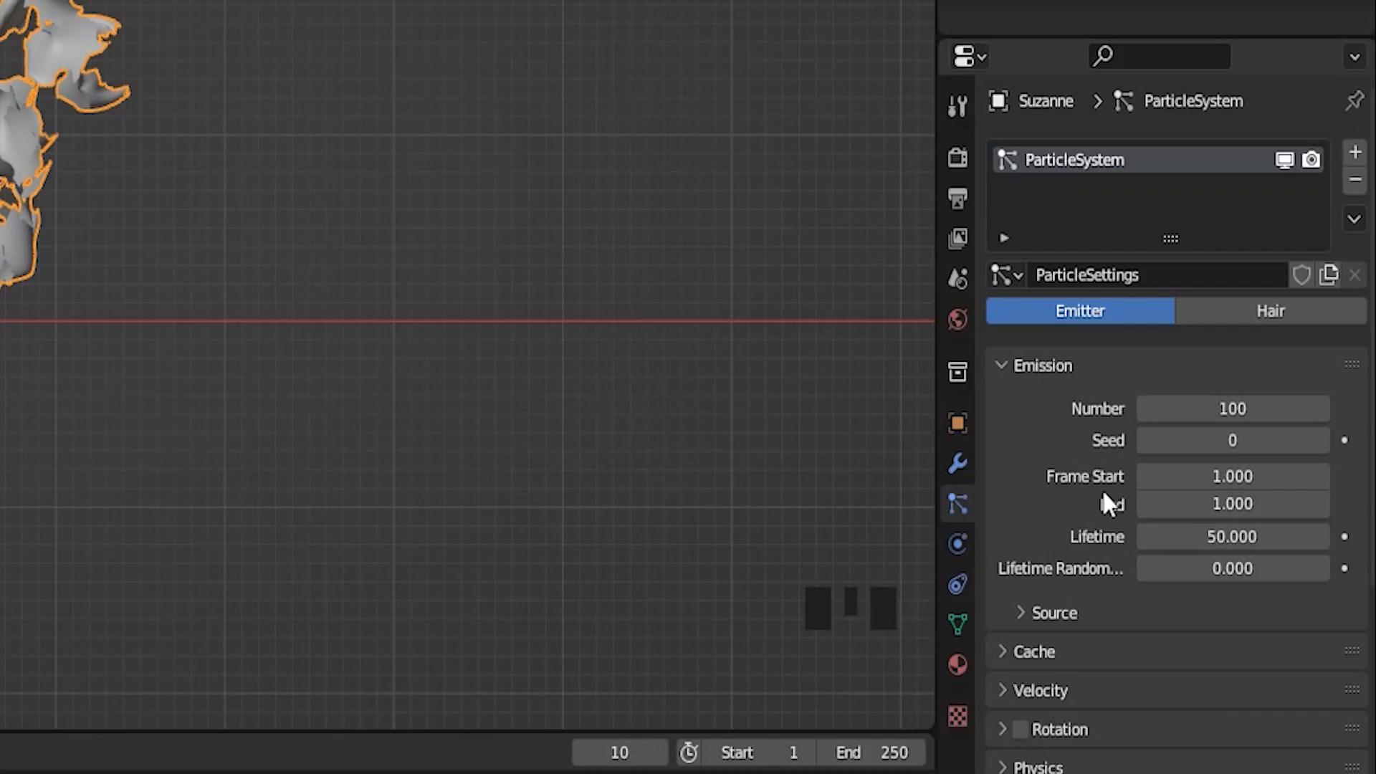
# Set the particle emission of the monkey head to start at frame 10 and end at frame 100
pyautogui.click(1251, 476)
pyautogui.write('10')
pyautogui.press('Return')
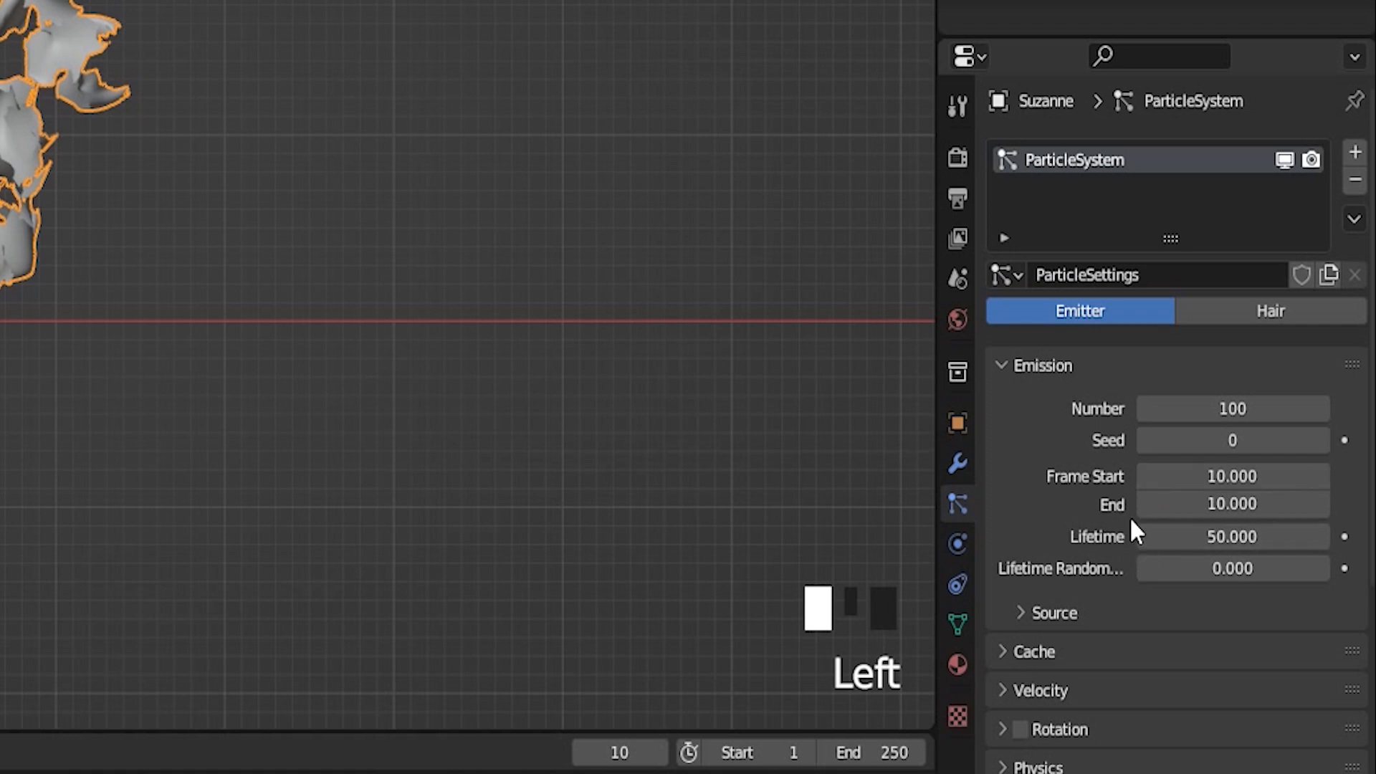
pyautogui.click(1242, 506)
pyautogui.write('100')
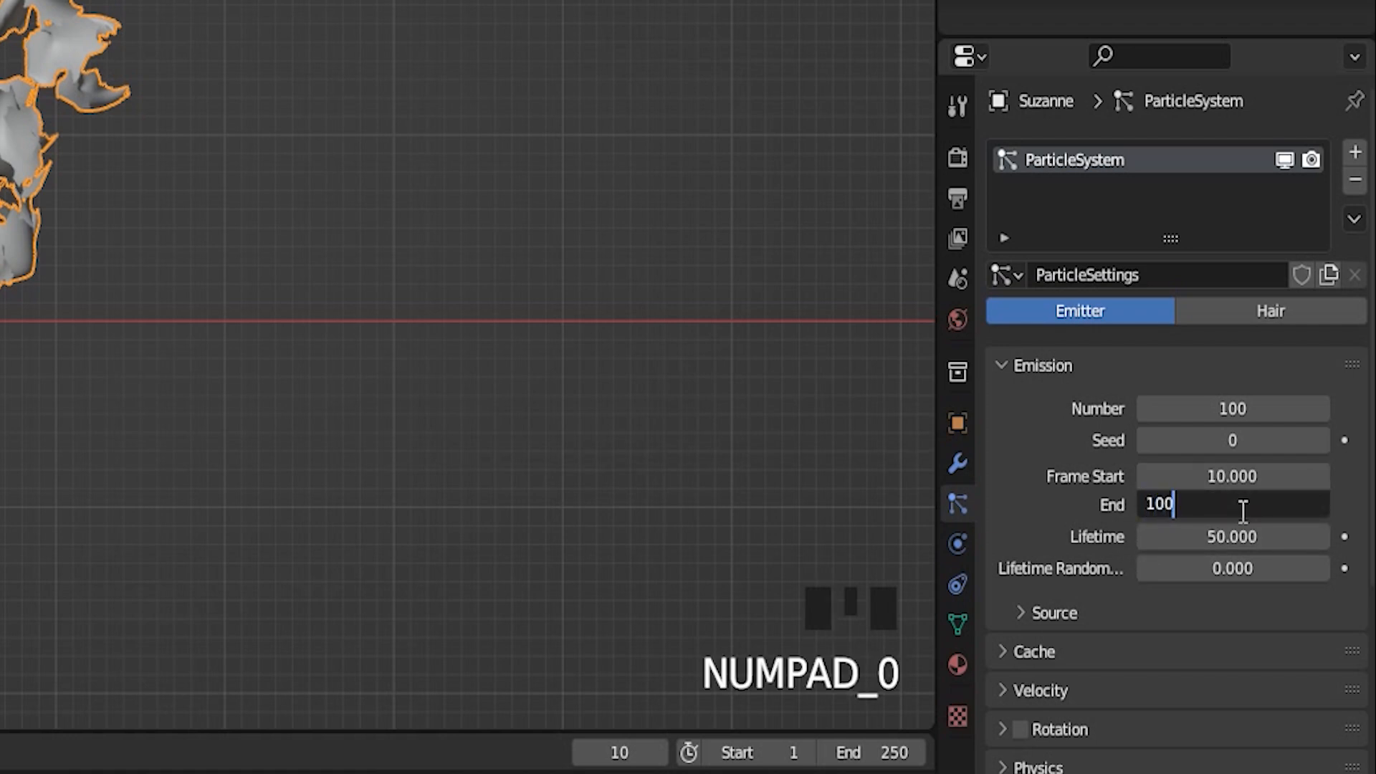
pyautogui.press('Return')
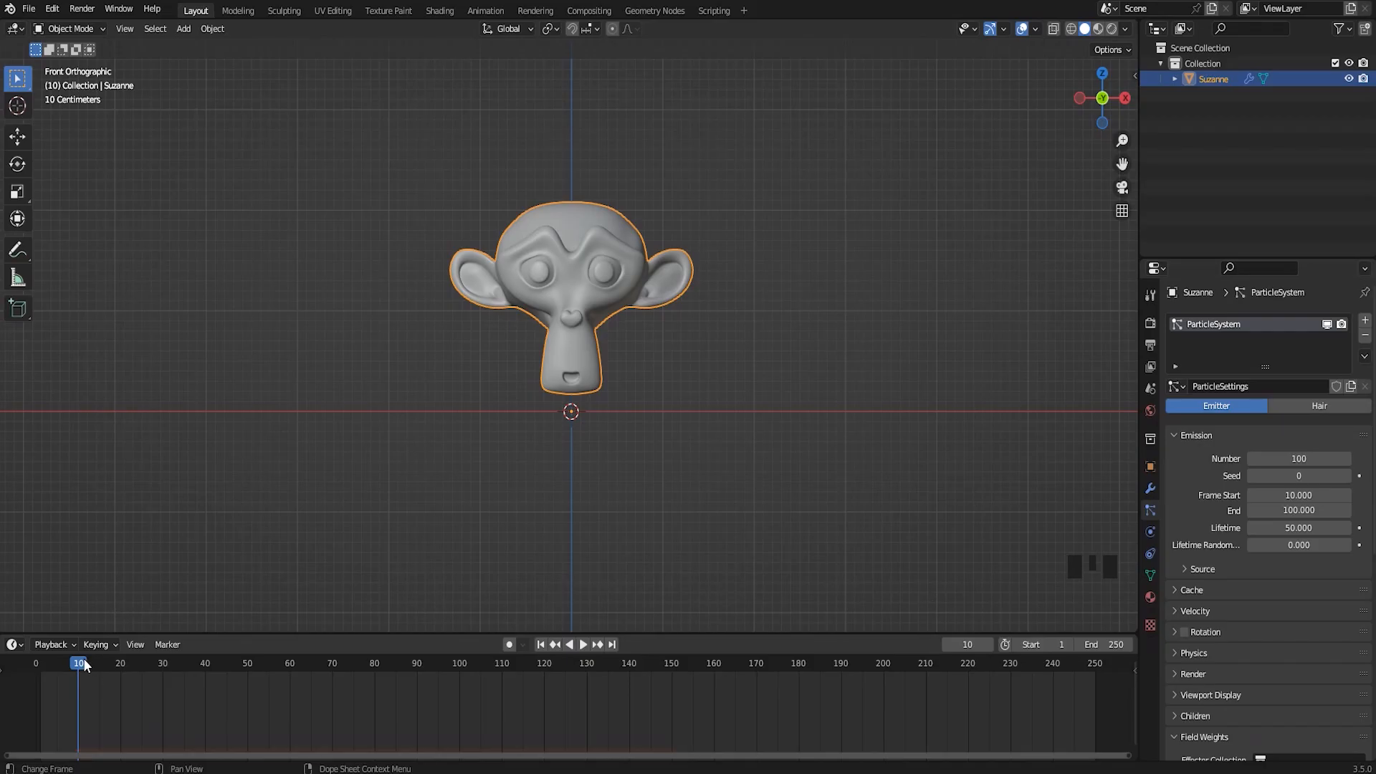
# Play the gradual explosion twice from the start of the timeline, stopping and returning to frame 0 each time
pyautogui.click(43, 674)
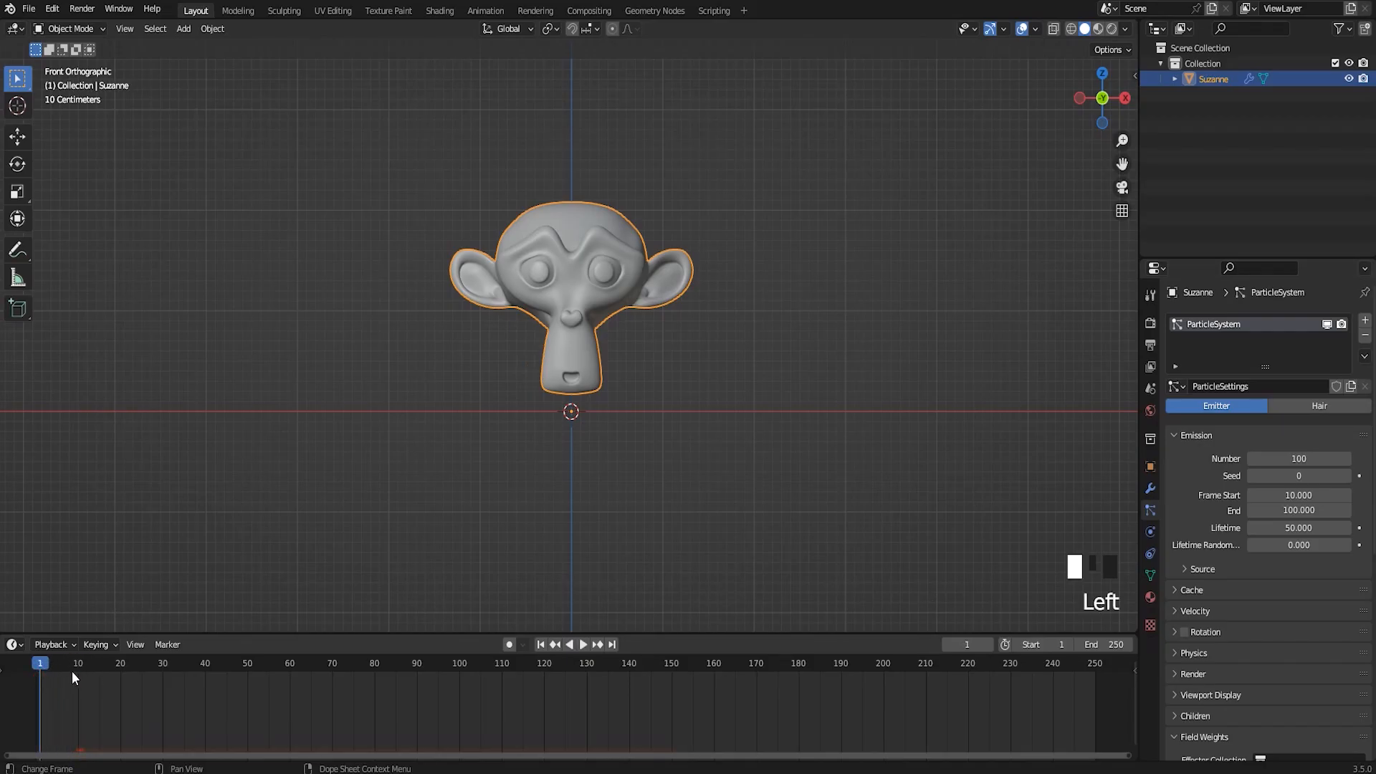
pyautogui.click(583, 645)
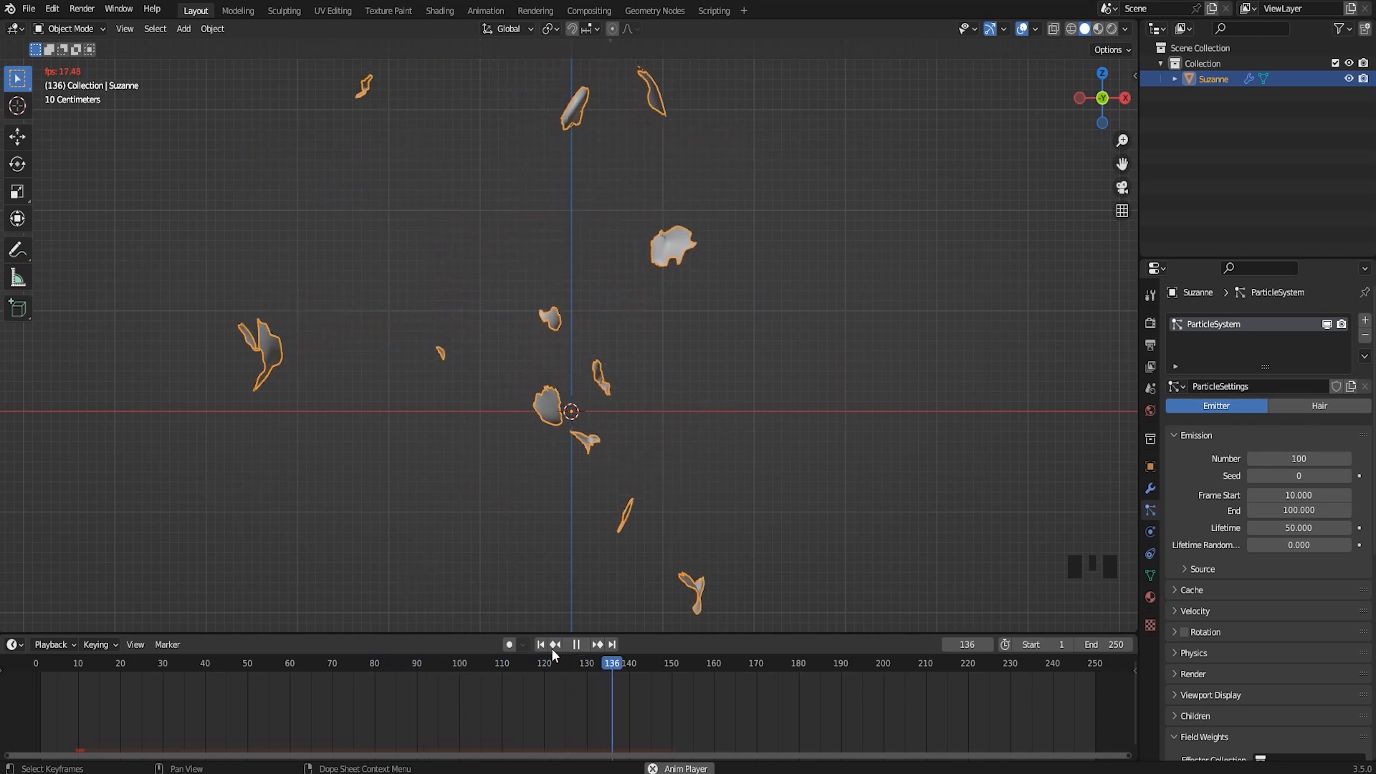
pyautogui.click(577, 645)
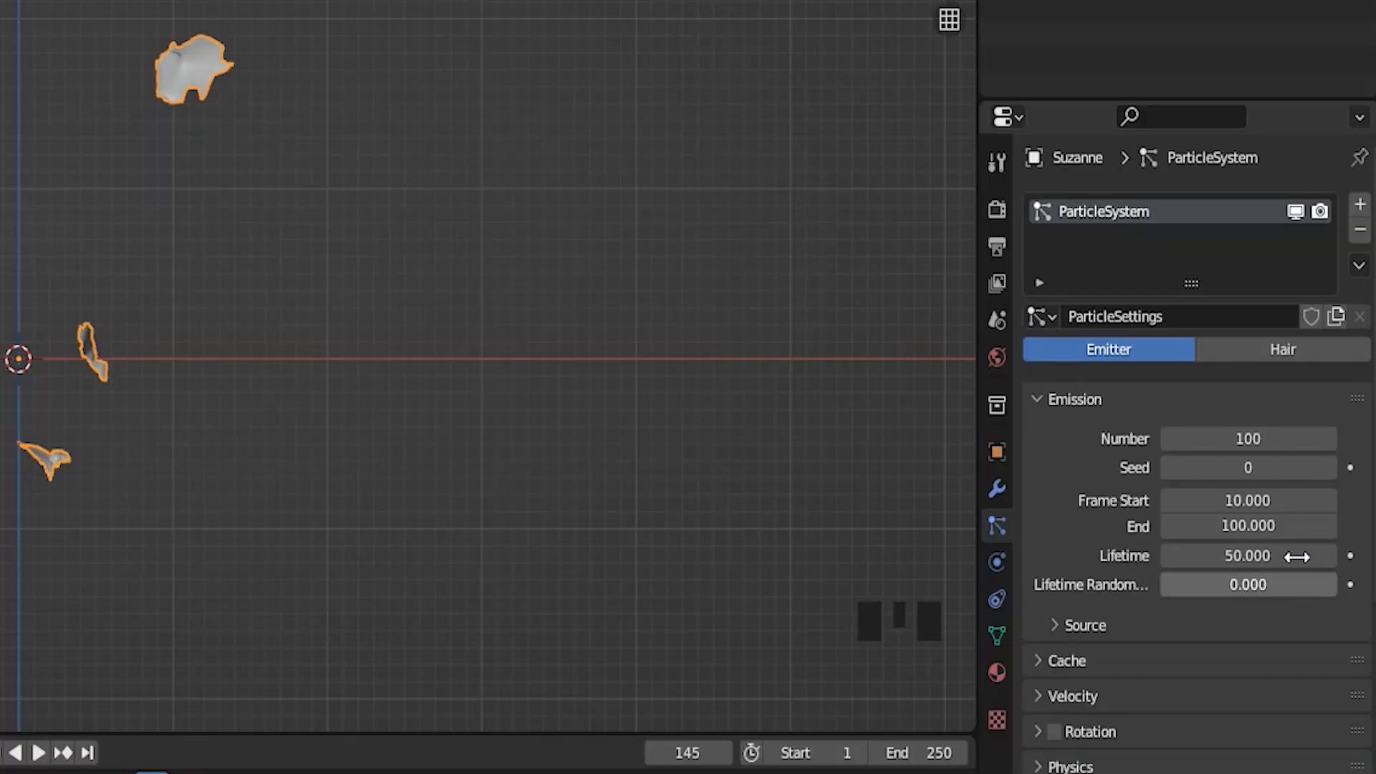
pyautogui.moveTo(156, 773); pyautogui.dragTo(34, 699)
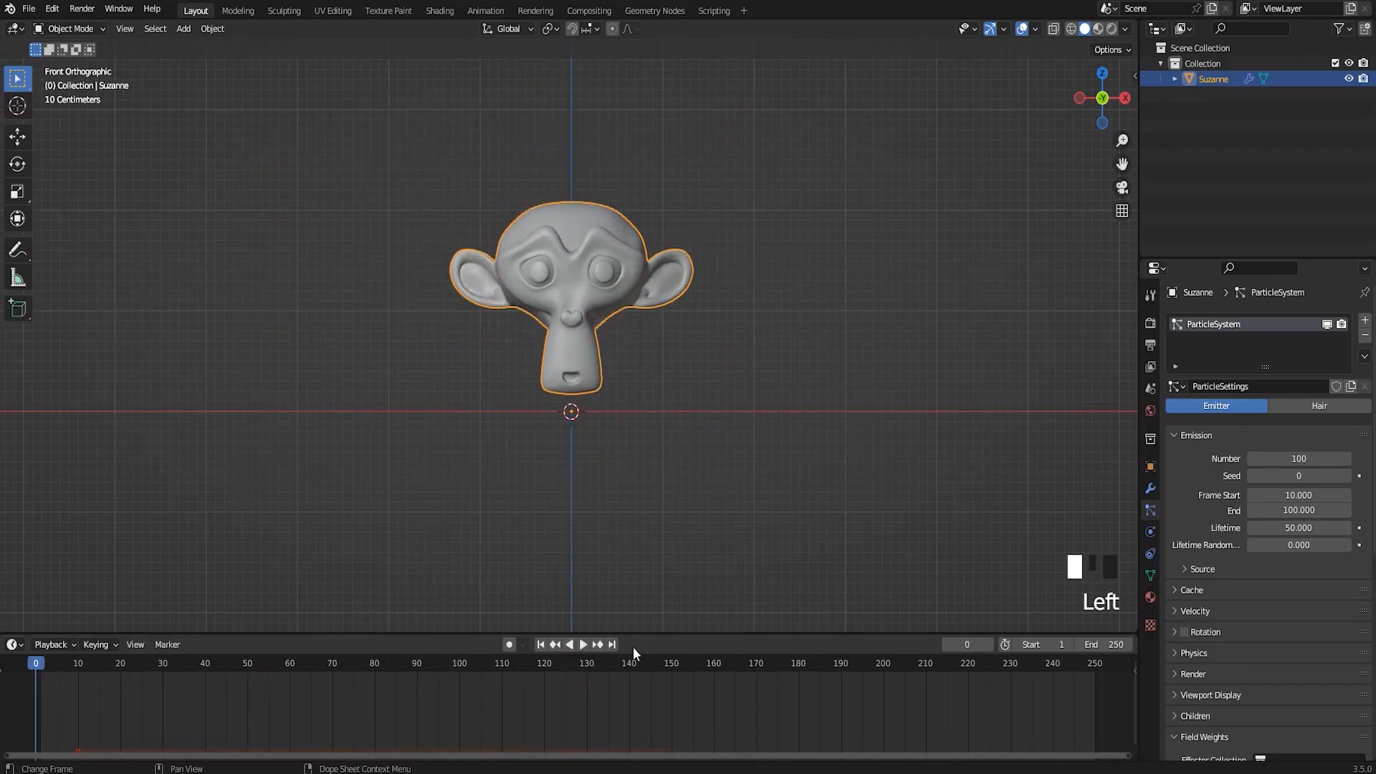
pyautogui.click(581, 646)
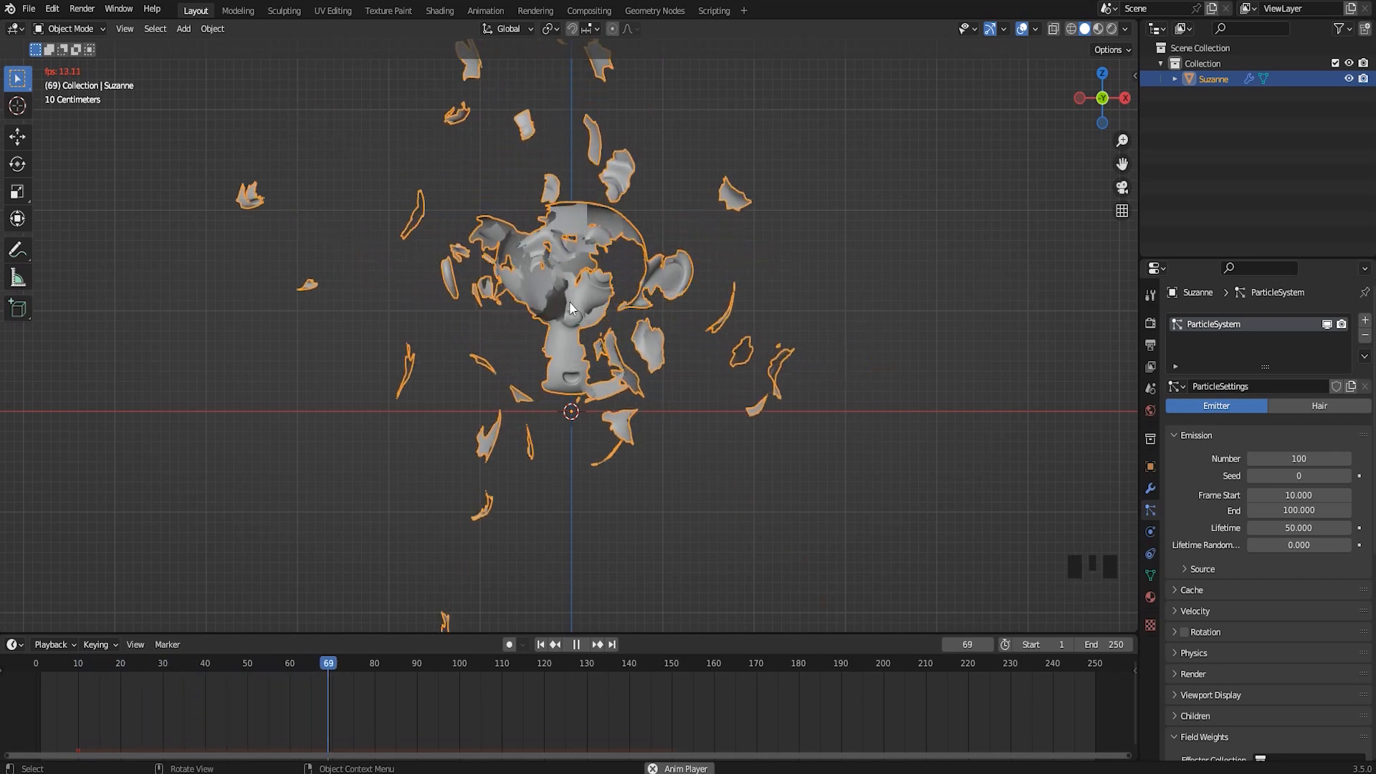
pyautogui.click(578, 644)
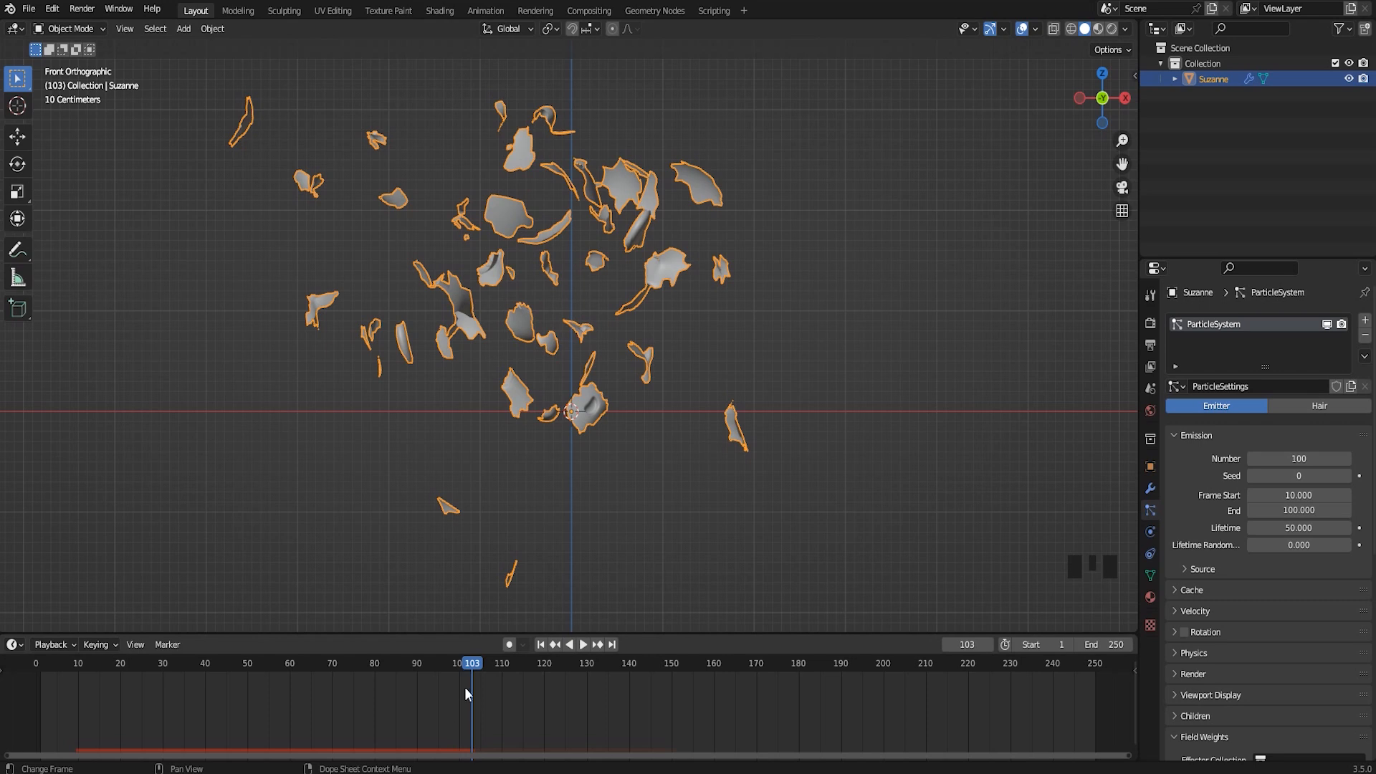
pyautogui.moveTo(471, 674); pyautogui.dragTo(32, 669)
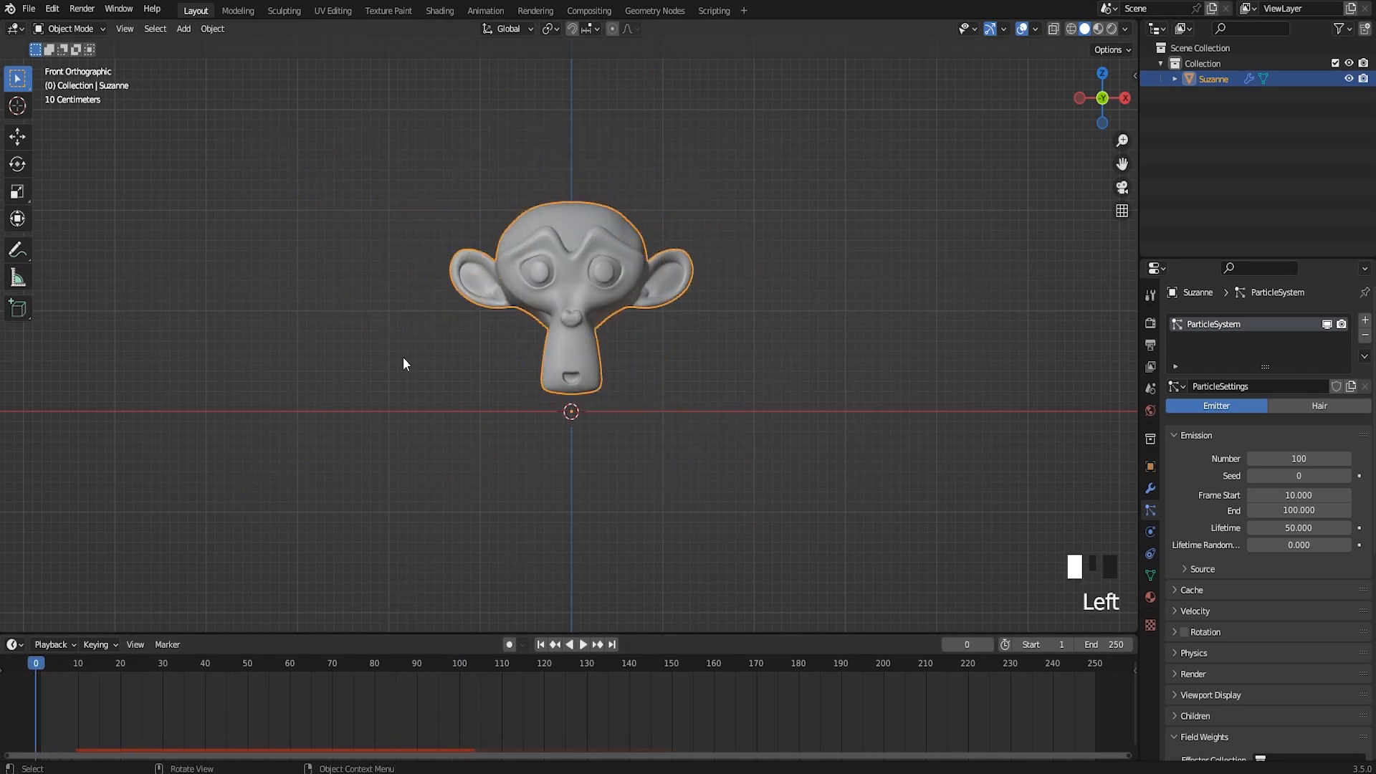
# Add a Wind force field at the world origin below the monkey head
pyautogui.keyDown('shift'); pyautogui.moveTo(725, 300); pyautogui.dragTo(806, 306, button='middle'); pyautogui.keyUp('shift')
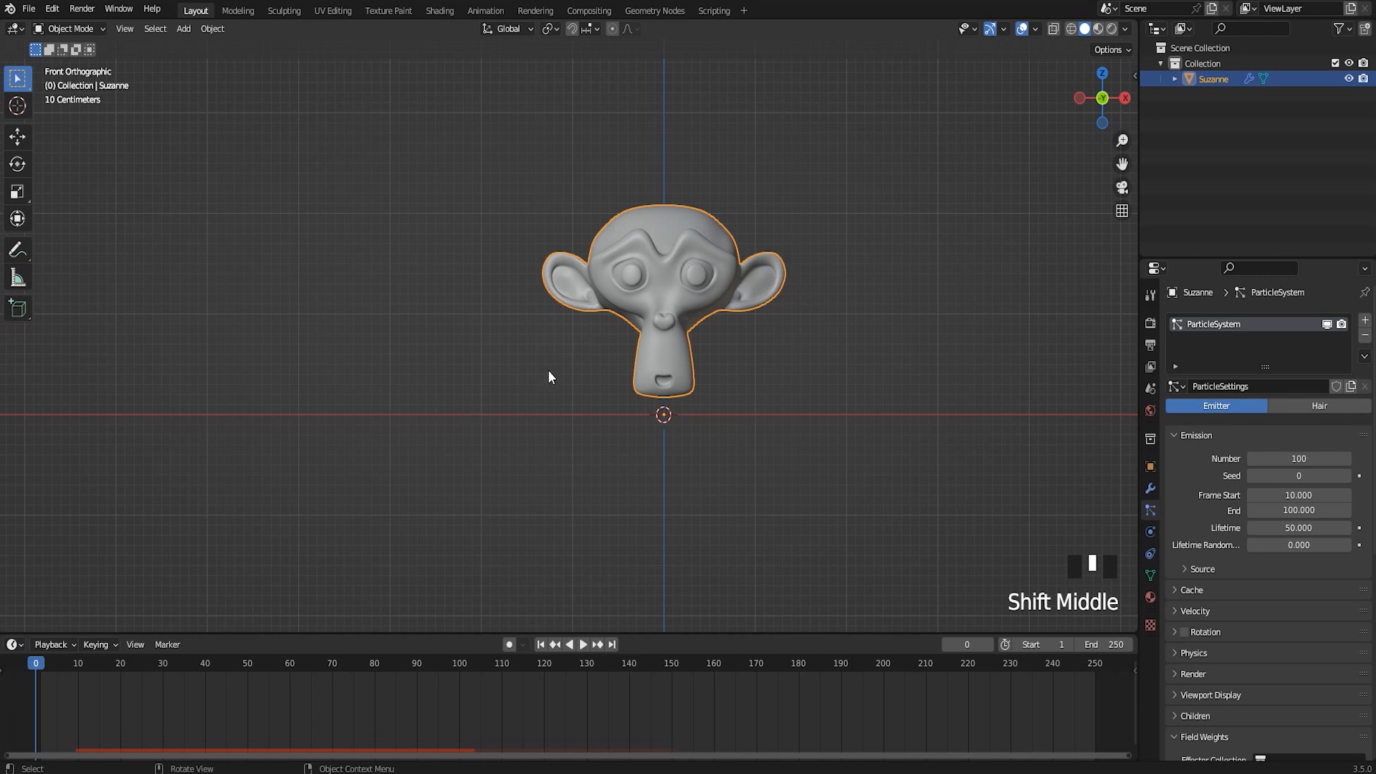
pyautogui.keyDown('shift'); pyautogui.moveTo(560, 389); pyautogui.dragTo(564, 389, button='middle'); pyautogui.keyUp('shift')
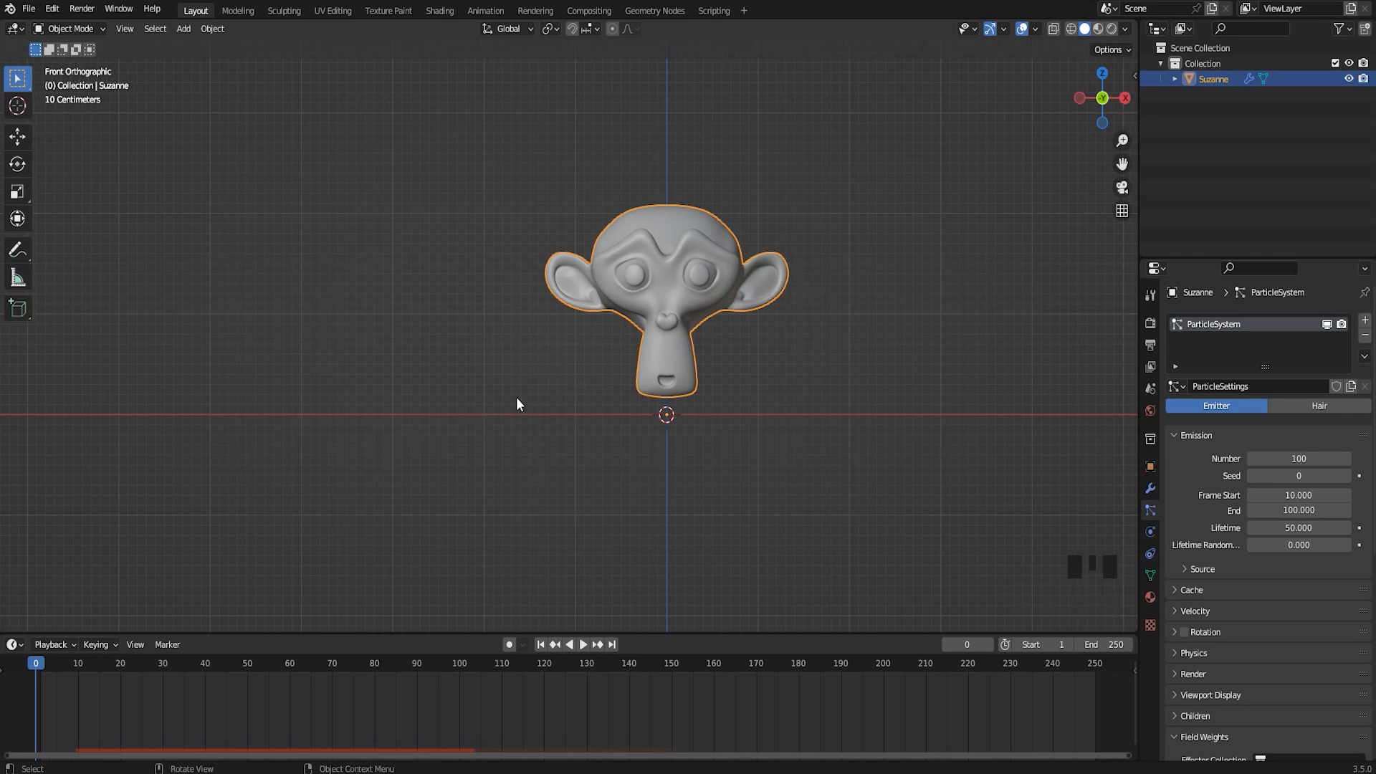
pyautogui.hotkey('shift', 'a')
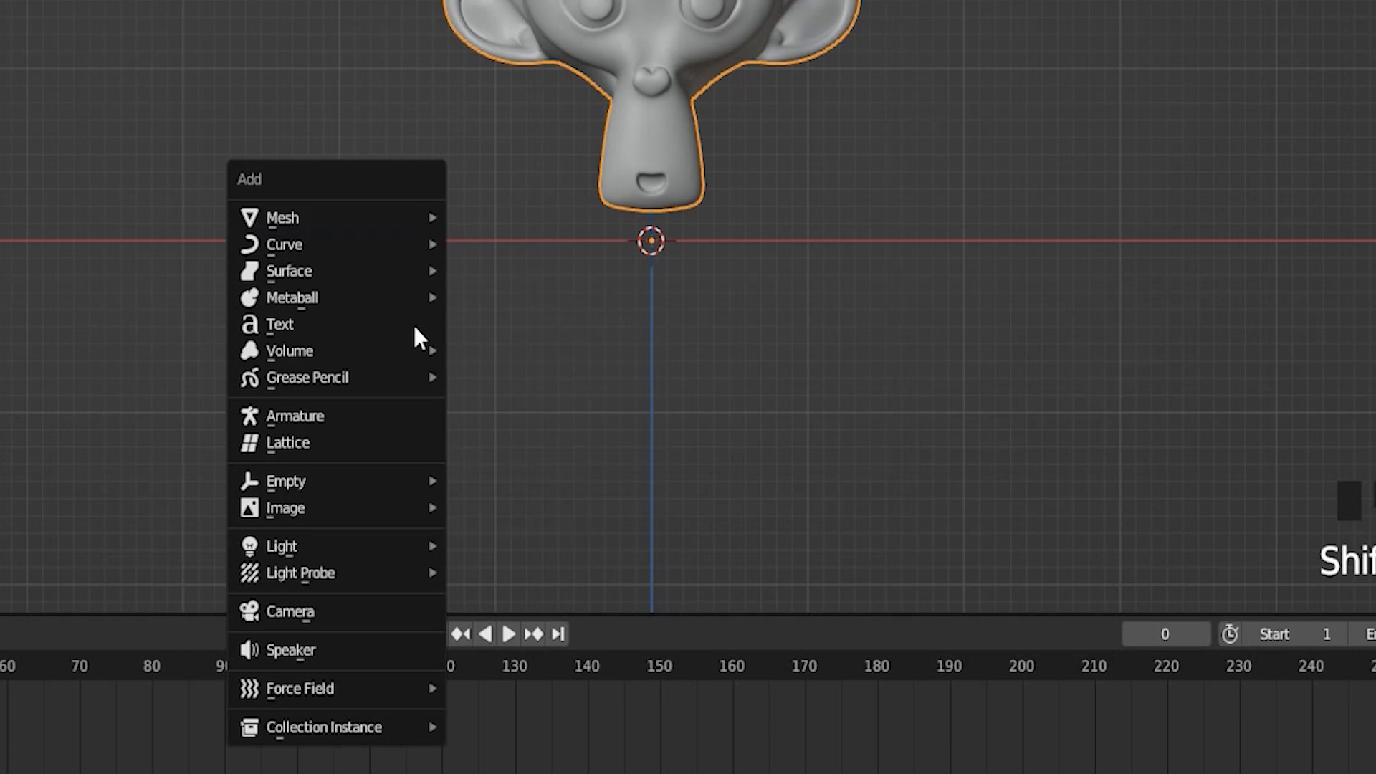
pyautogui.moveTo(319, 689)
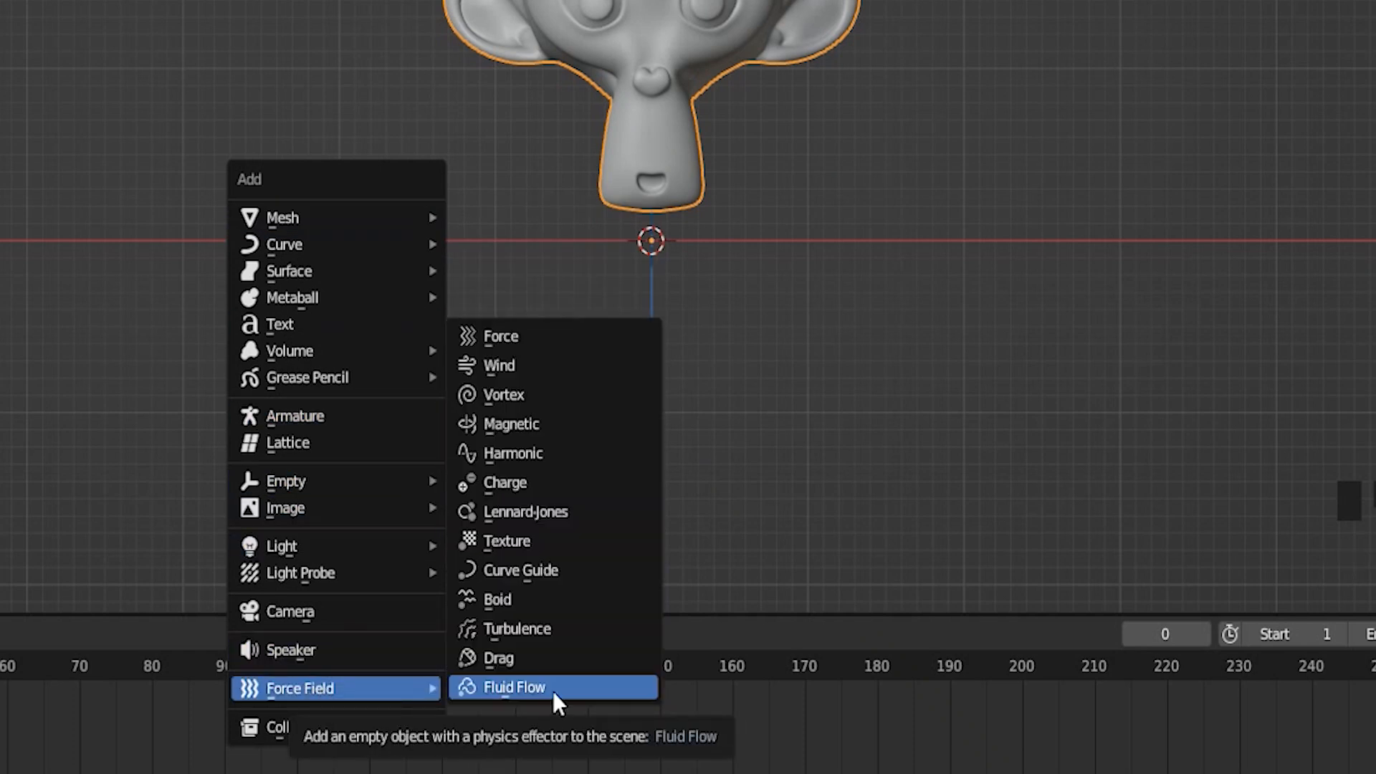
pyautogui.click(509, 367)
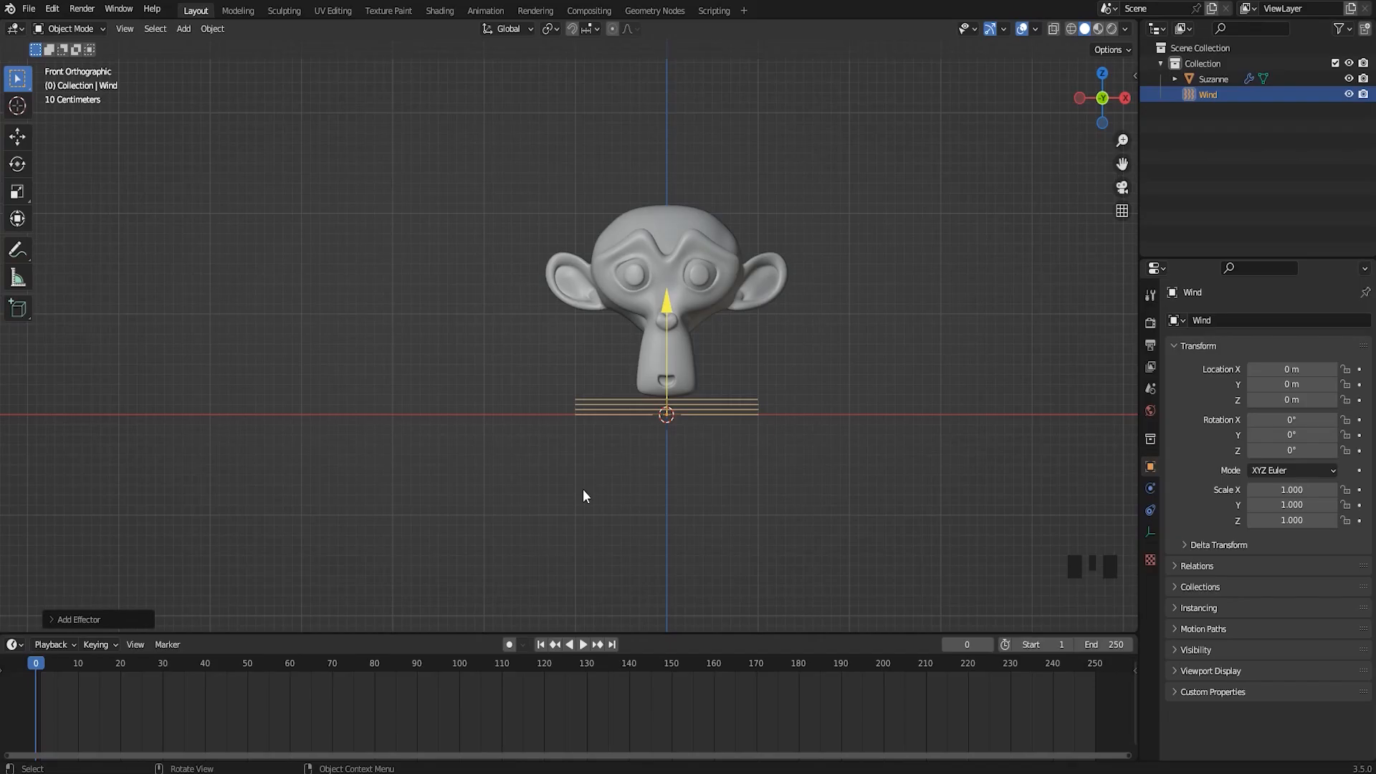
# Rotate the wind field about 59.5° around Y and move it to about X -2.69 m, Z -0.19 m, aimed at the head
pyautogui.keyDown('shift'); pyautogui.moveTo(635, 462); pyautogui.dragTo(660, 437, button='middle'); pyautogui.keyUp('shift')
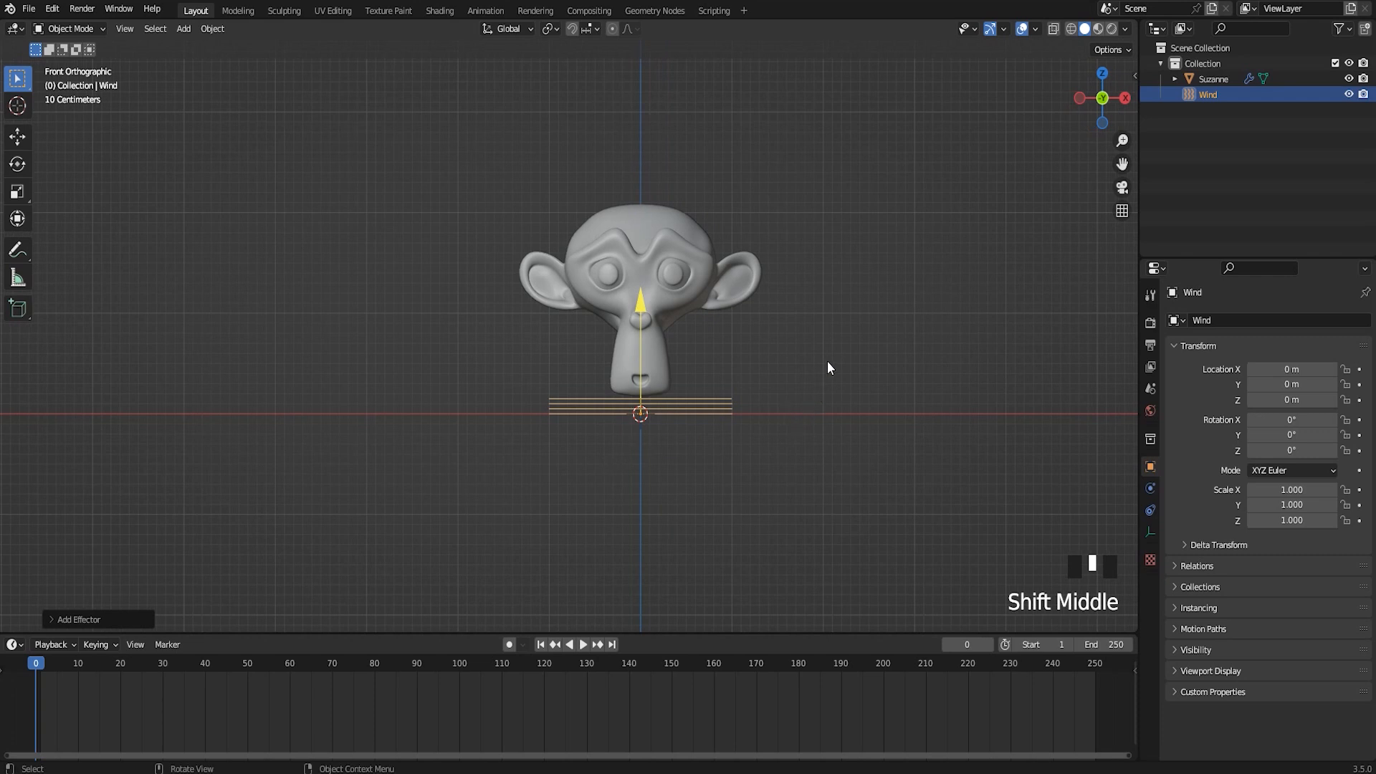
pyautogui.press('r')
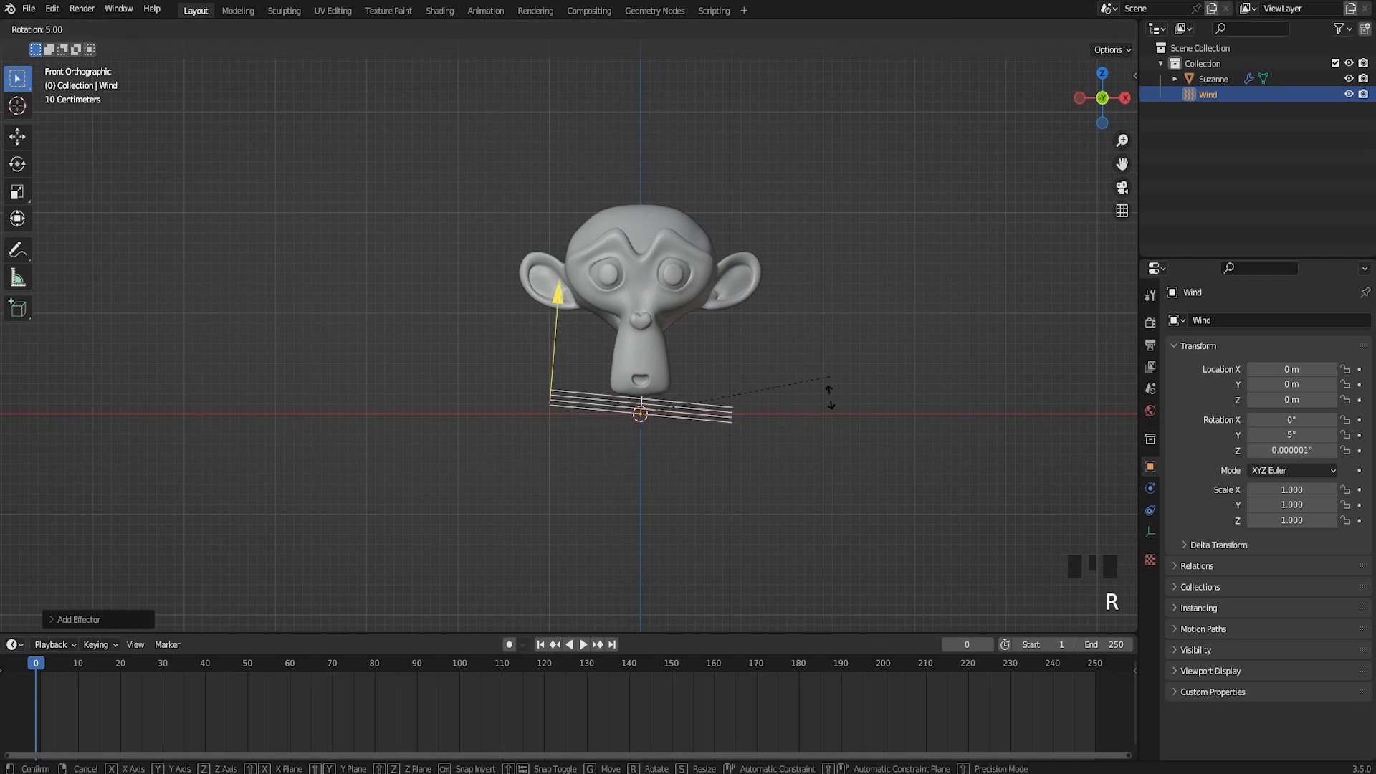
pyautogui.click(677, 447)
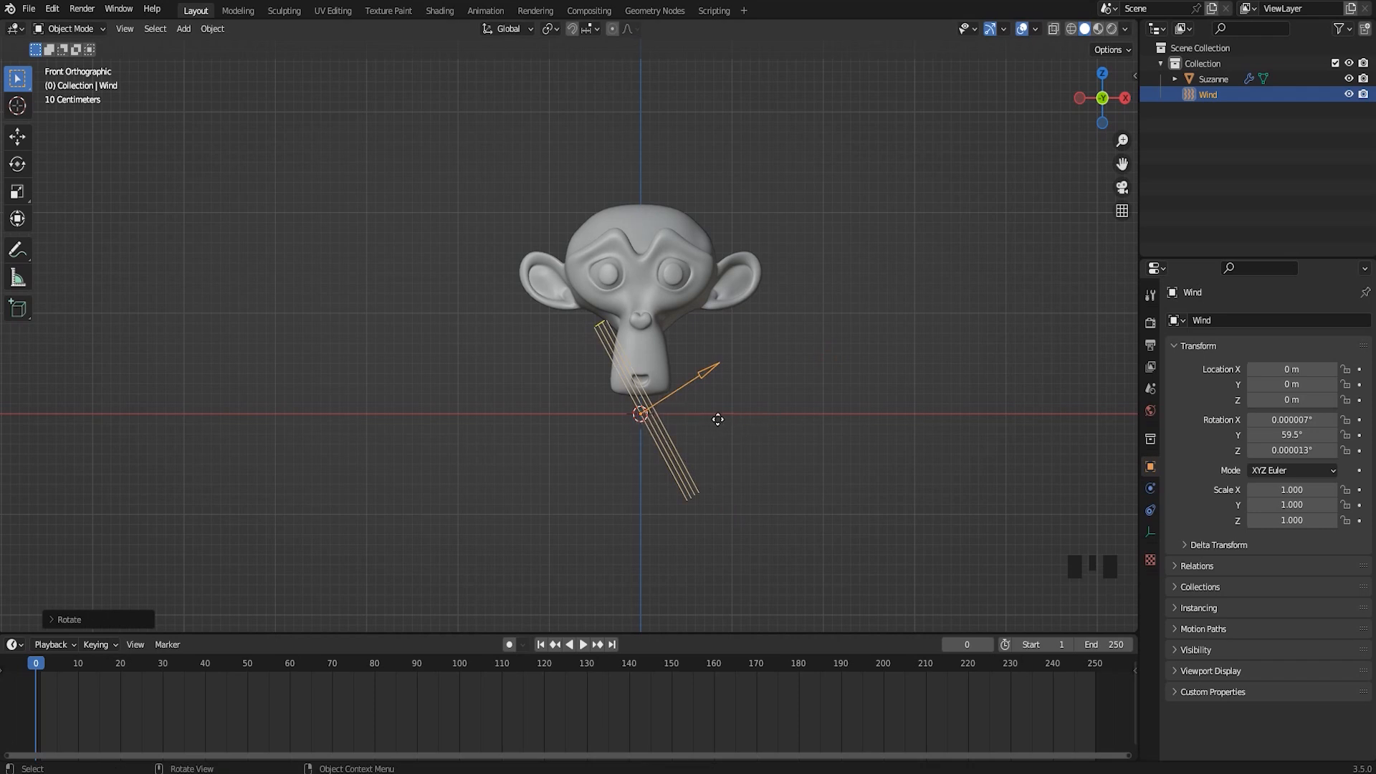
pyautogui.press('g')
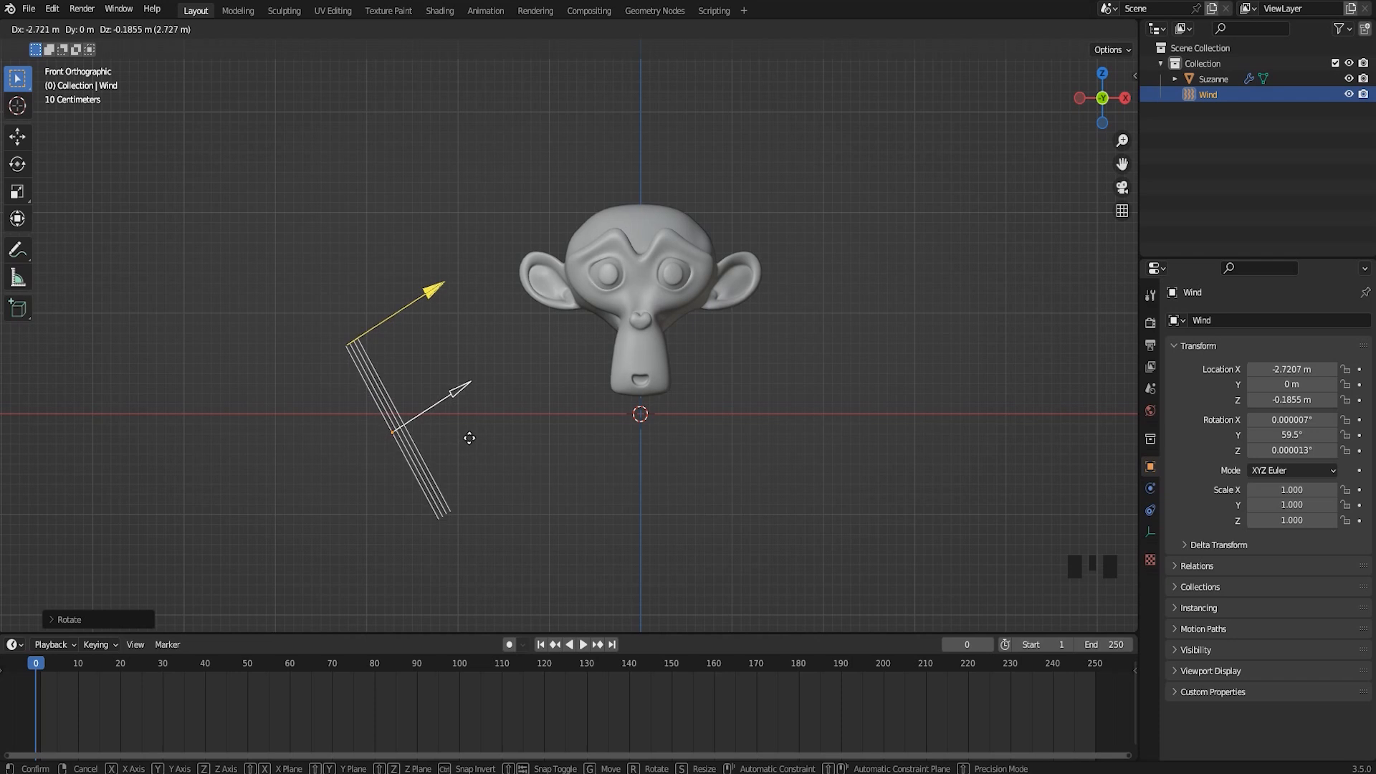
pyautogui.click(473, 440)
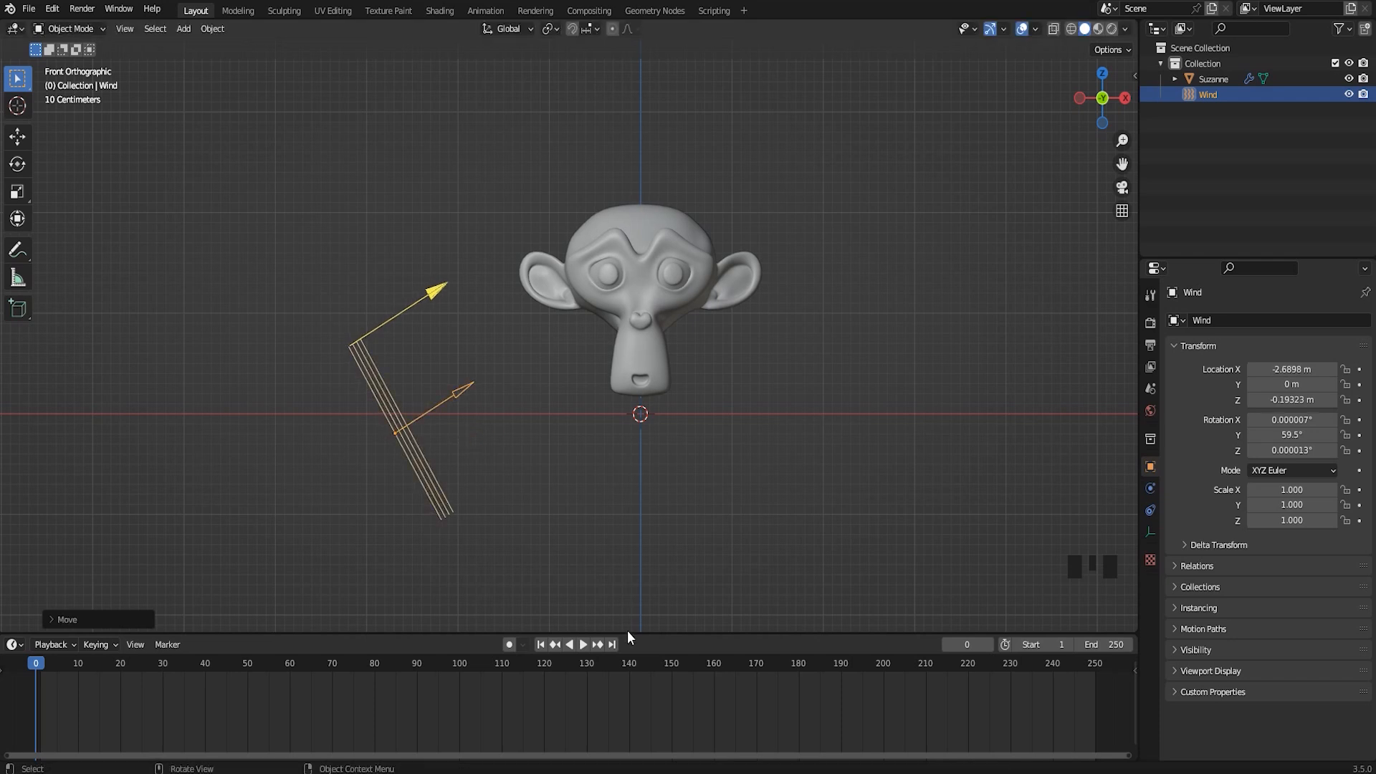
# Play the explosion with the wind field acting on the fragments and bring the playhead back to frame 2
pyautogui.click(582, 645)
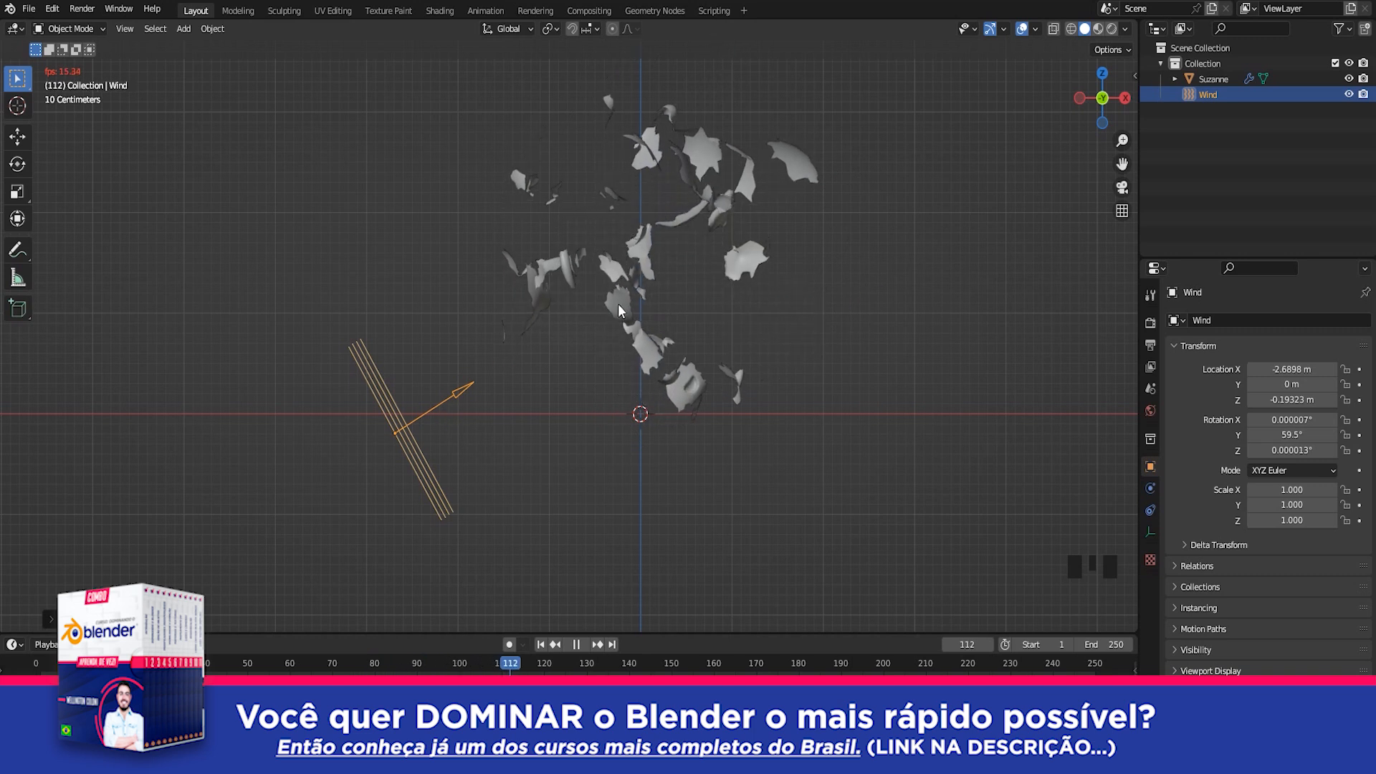
pyautogui.press('Left')
pyautogui.press('Left')
pyautogui.moveTo(516, 664); pyautogui.dragTo(38, 696)
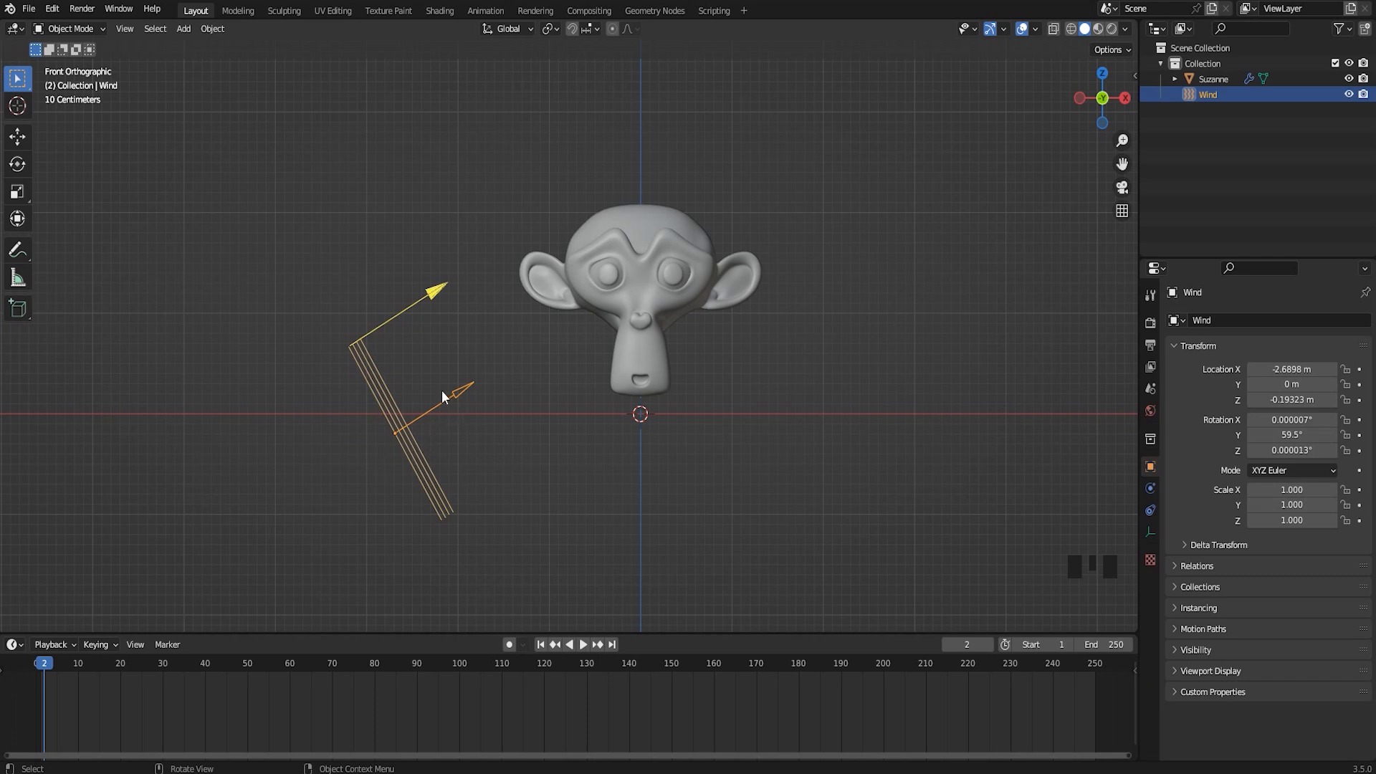
# Set the strength of the wind force field to 8
pyautogui.click(1152, 488)
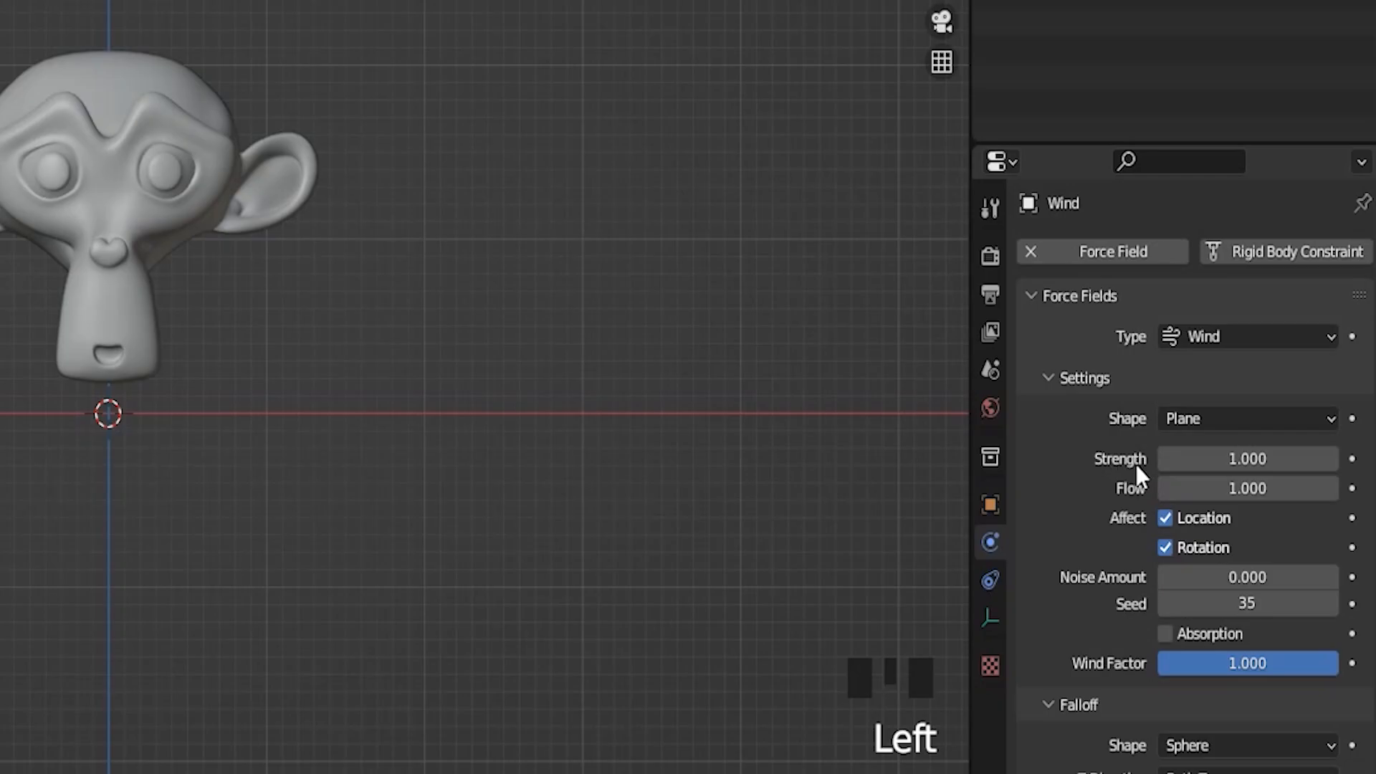
pyautogui.click(1264, 463)
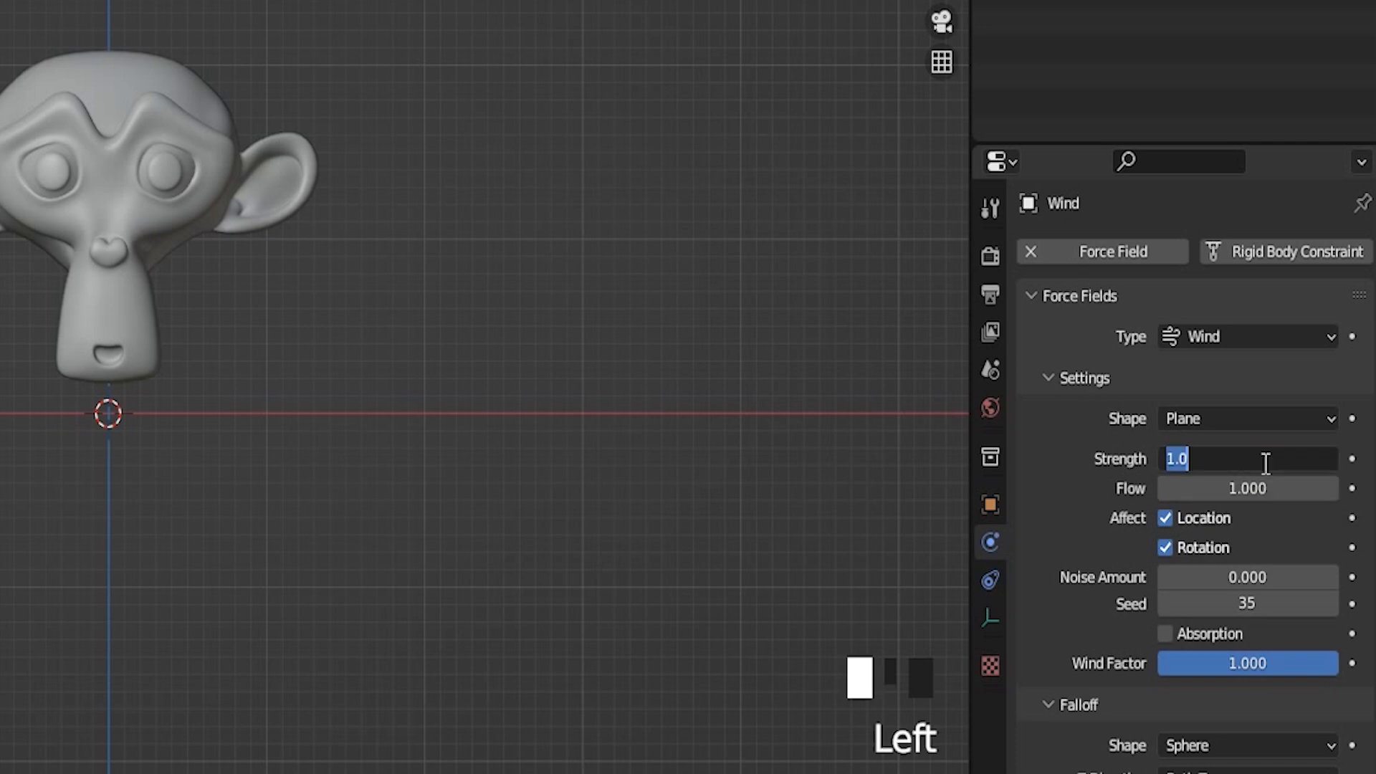
pyautogui.write('8')
pyautogui.press('Return')
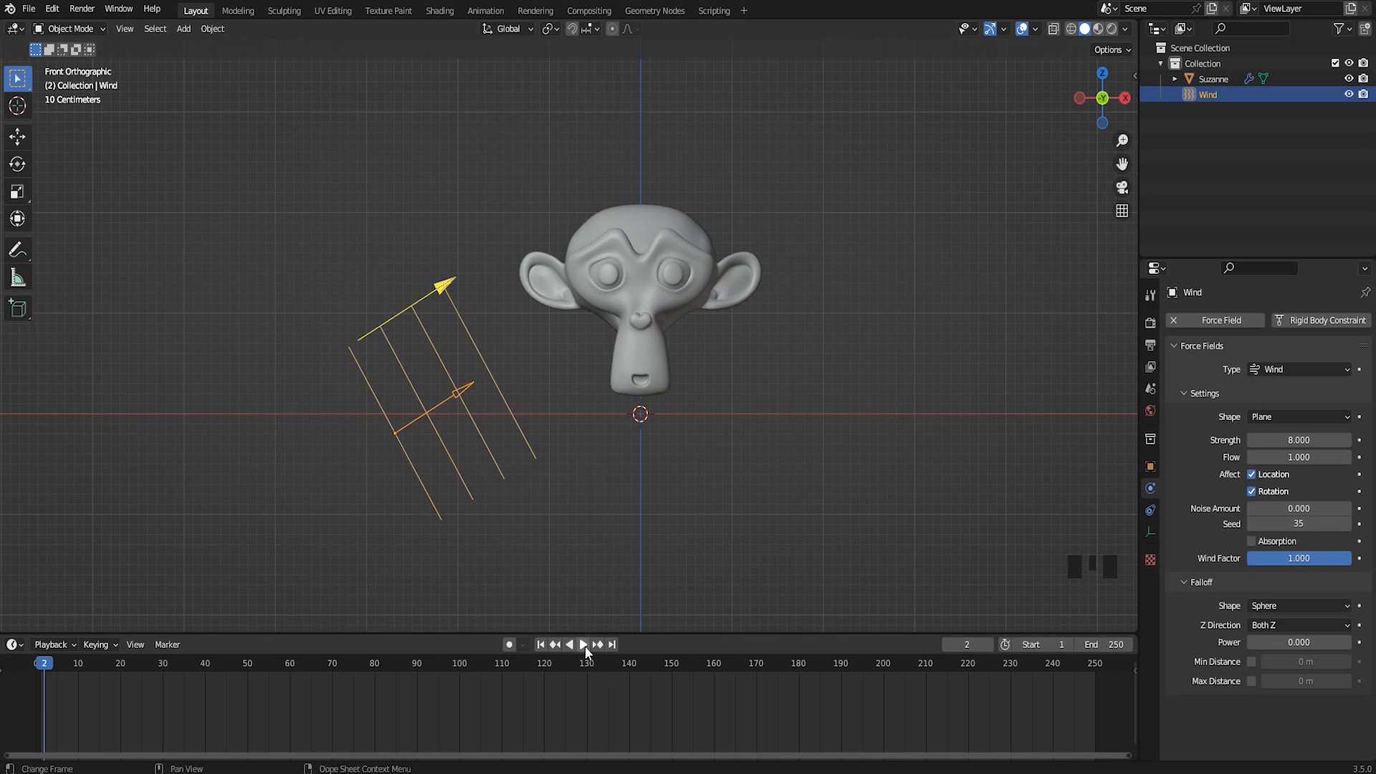
# Play the explosion with the stronger wind, stop playback and return to frame 0
pyautogui.click(584, 644)
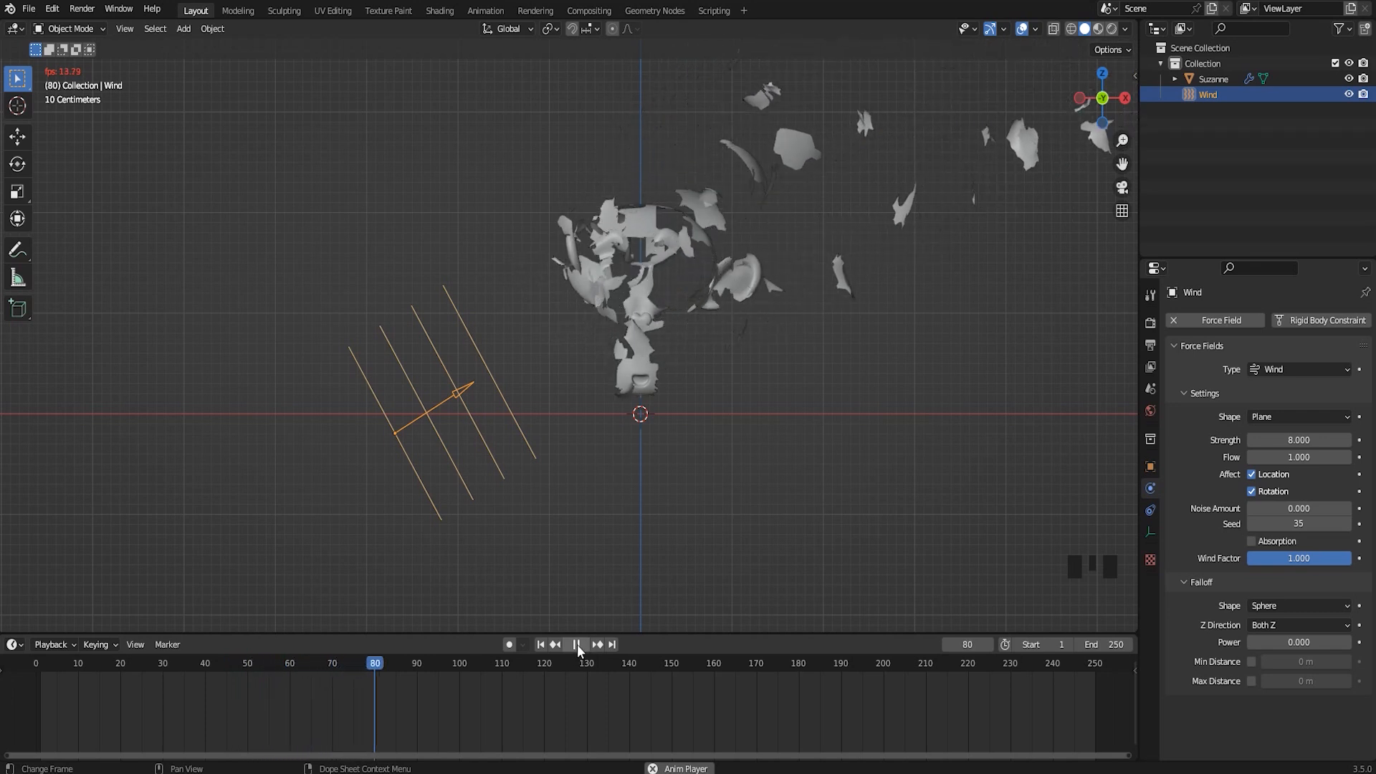
pyautogui.click(578, 644)
pyautogui.moveTo(477, 666); pyautogui.dragTo(36, 717)
pyautogui.moveTo(40, 663); pyautogui.dragTo(34, 694)
# Set the wind field's strength to 5 and review the explosion by playing and scrubbing it, ending at frame 0
pyautogui.click(1316, 439)
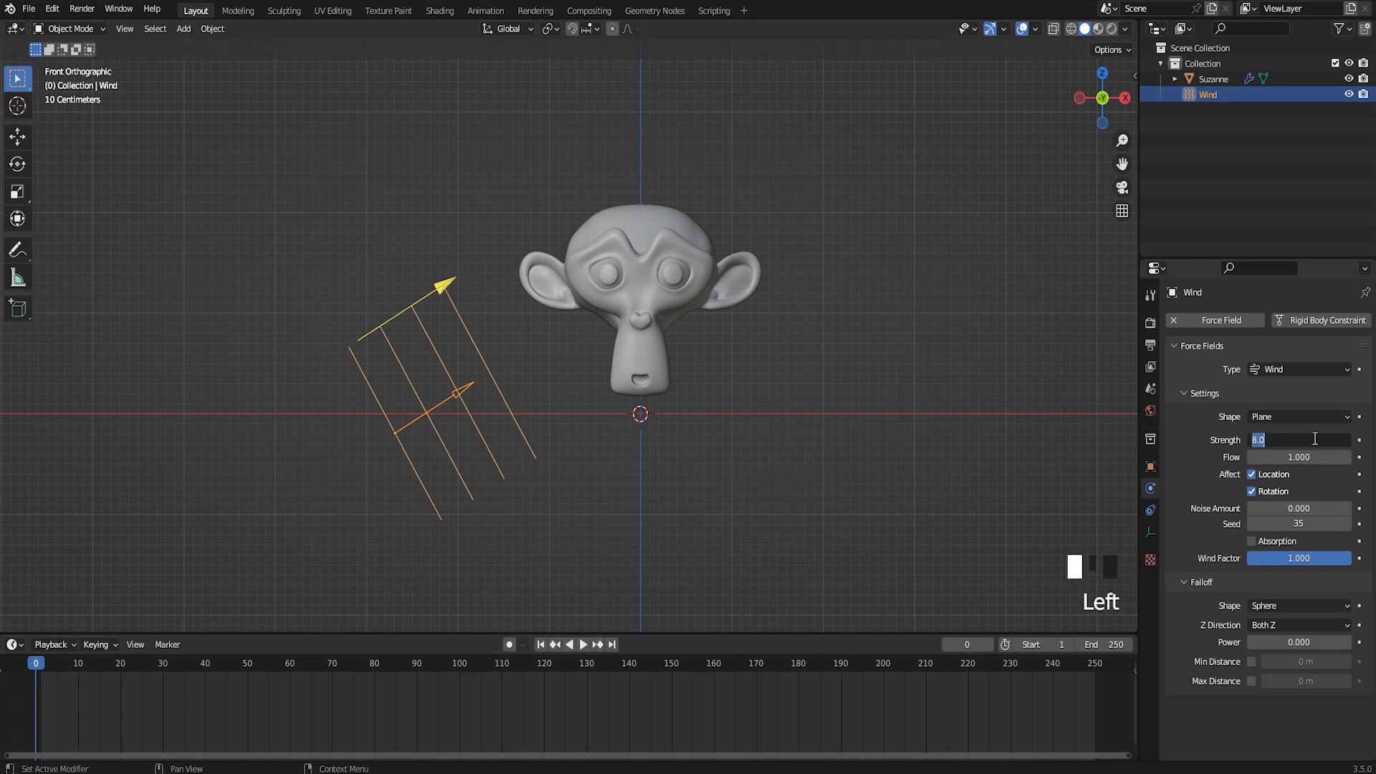
pyautogui.press('Return')
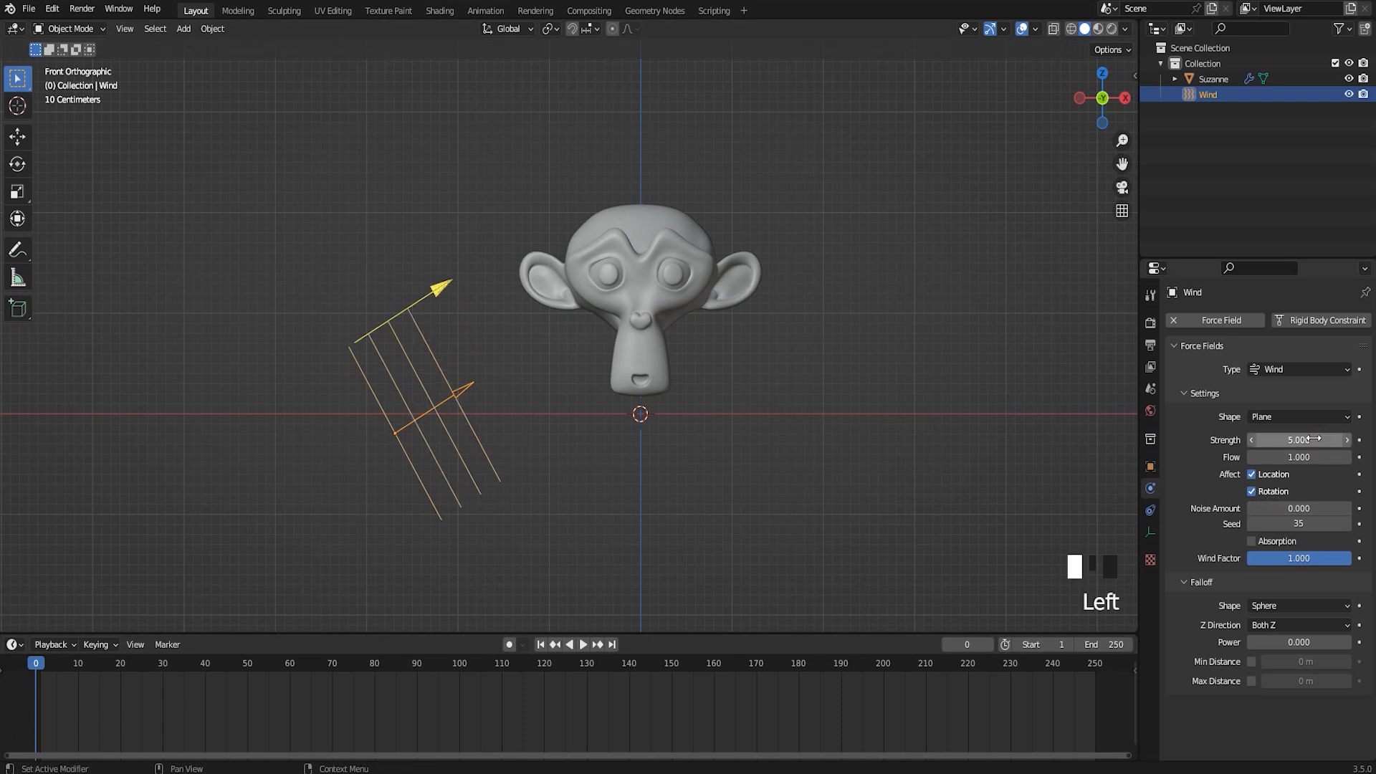
pyautogui.click(584, 645)
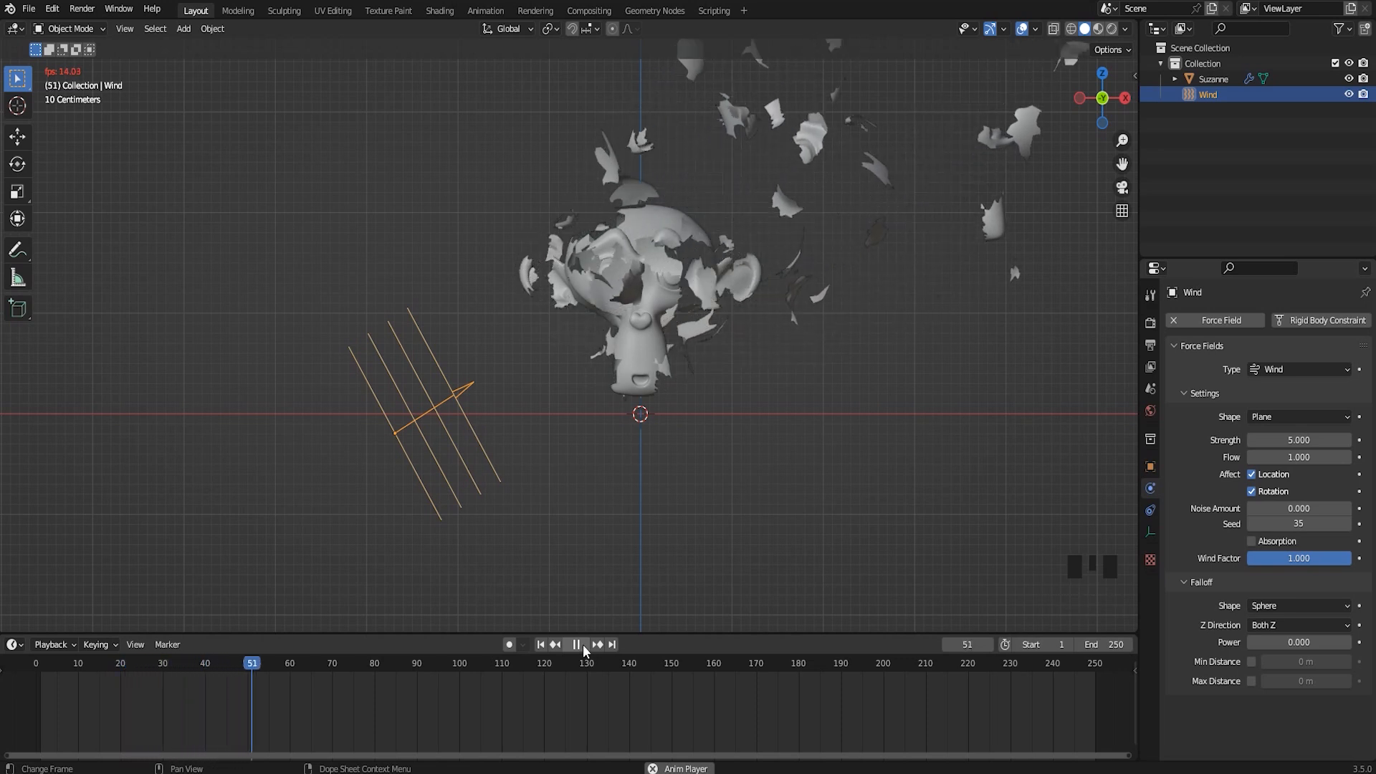
pyautogui.click(583, 643)
pyautogui.moveTo(321, 663); pyautogui.dragTo(49, 721)
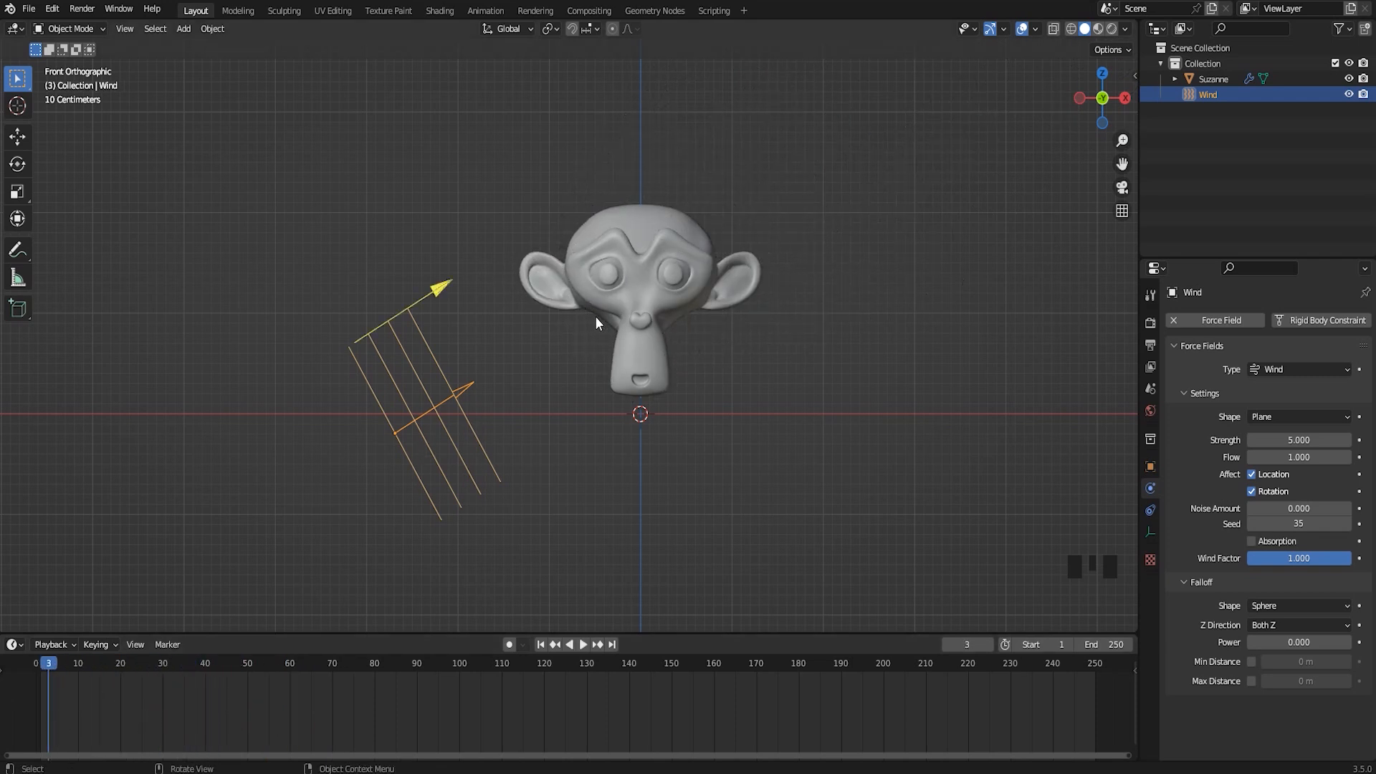
pyautogui.moveTo(65, 676); pyautogui.dragTo(1132, 715)
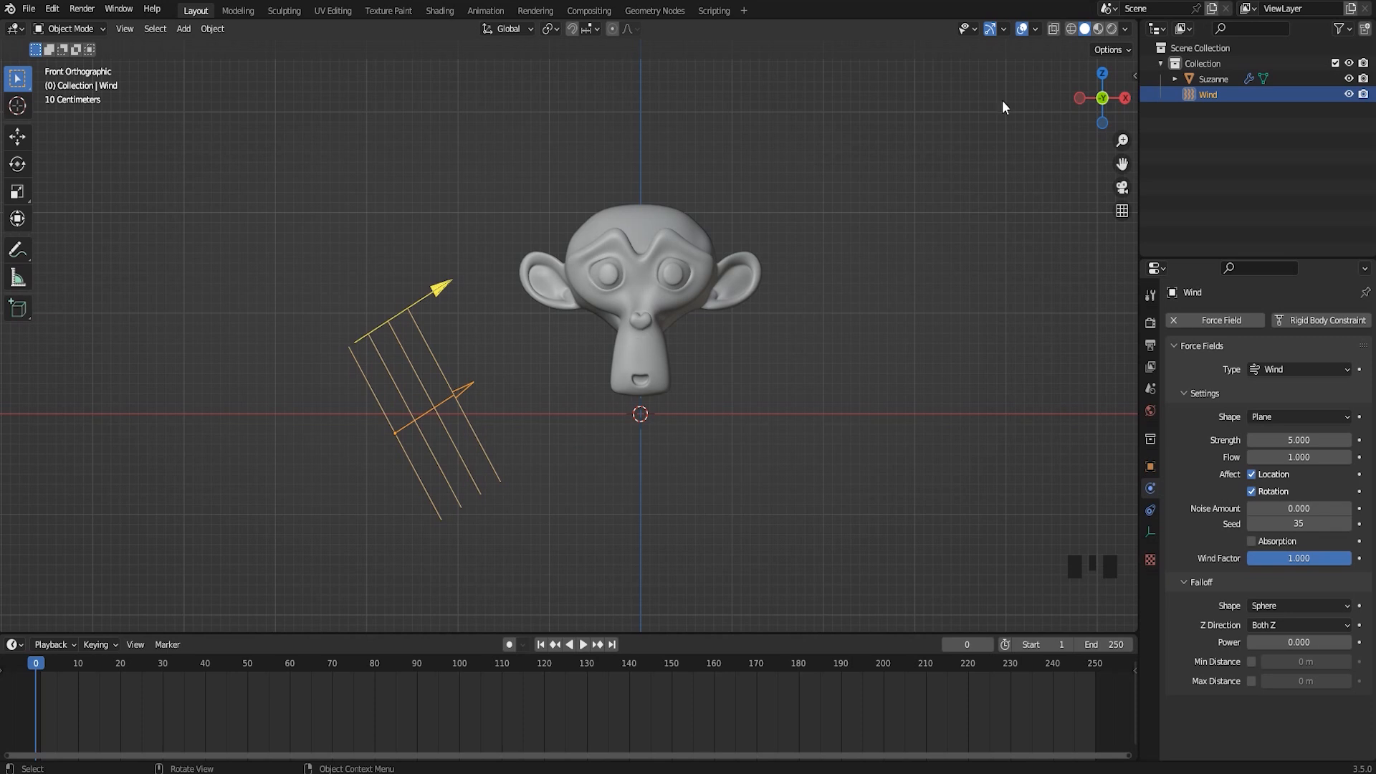
# Add a Turbulence force field at the world origin below the monkey head
pyautogui.keyDown('shift'); pyautogui.moveTo(570, 399); pyautogui.dragTo(607, 374, button='middle'); pyautogui.keyUp('shift')
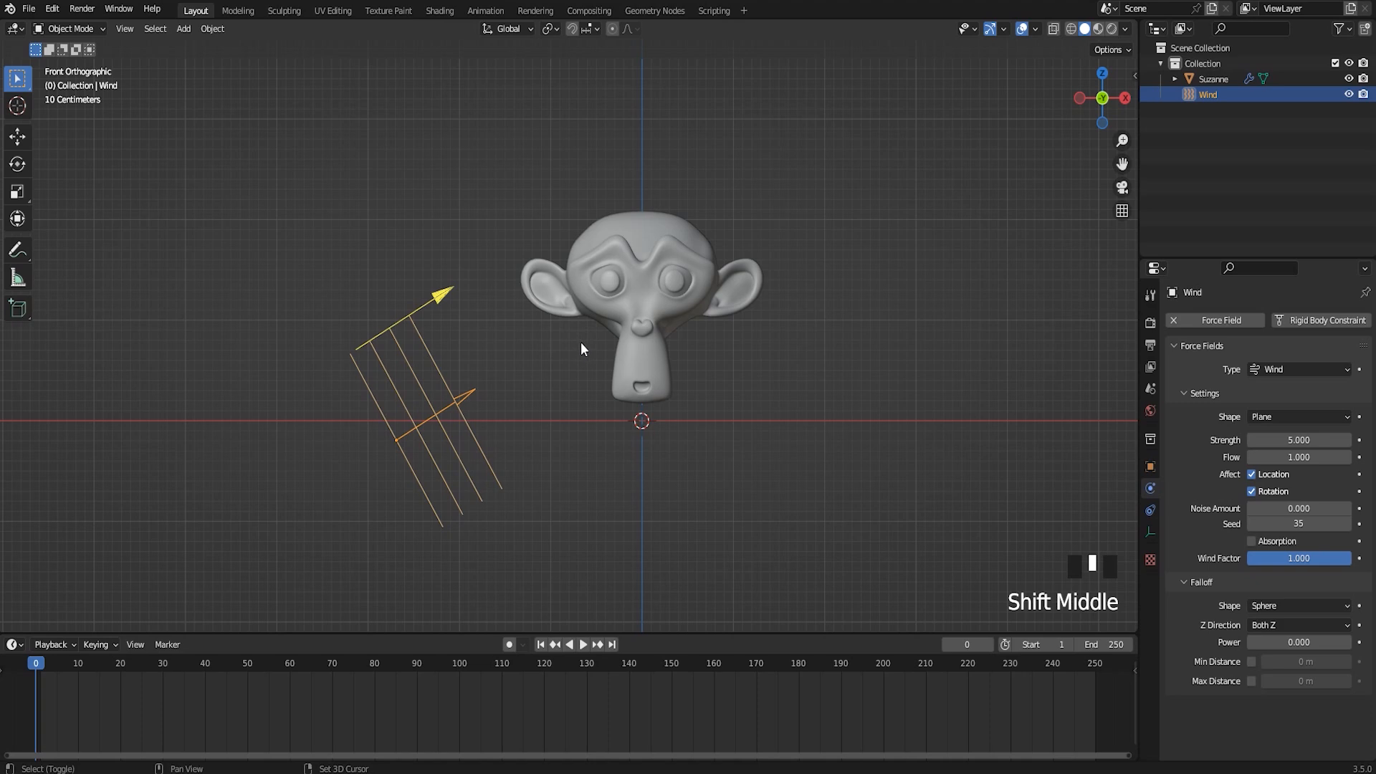
pyautogui.hotkey('shift', 'a')
pyautogui.moveTo(582, 341)
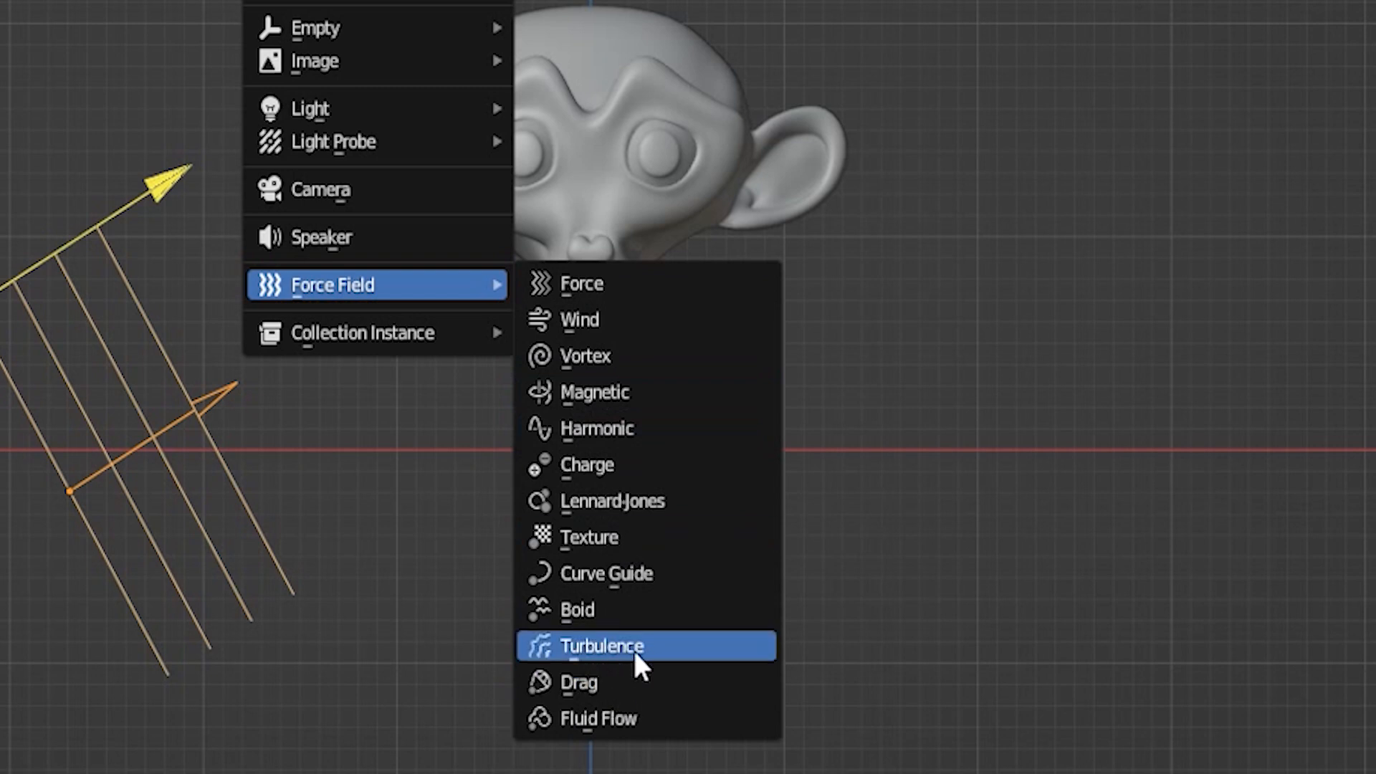
pyautogui.click(603, 648)
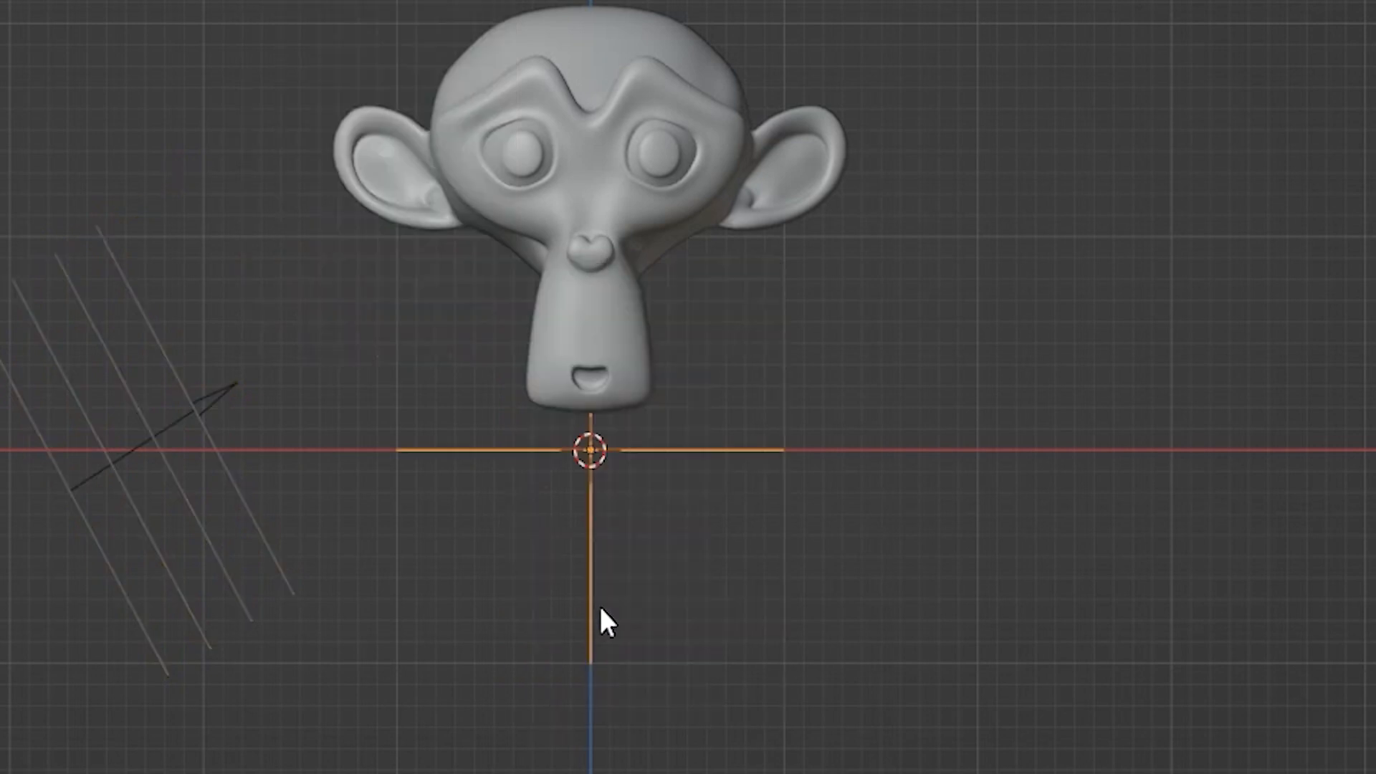
pyautogui.keyDown('shift'); pyautogui.moveTo(661, 397); pyautogui.dragTo(711, 406, button='middle'); pyautogui.keyUp('shift')
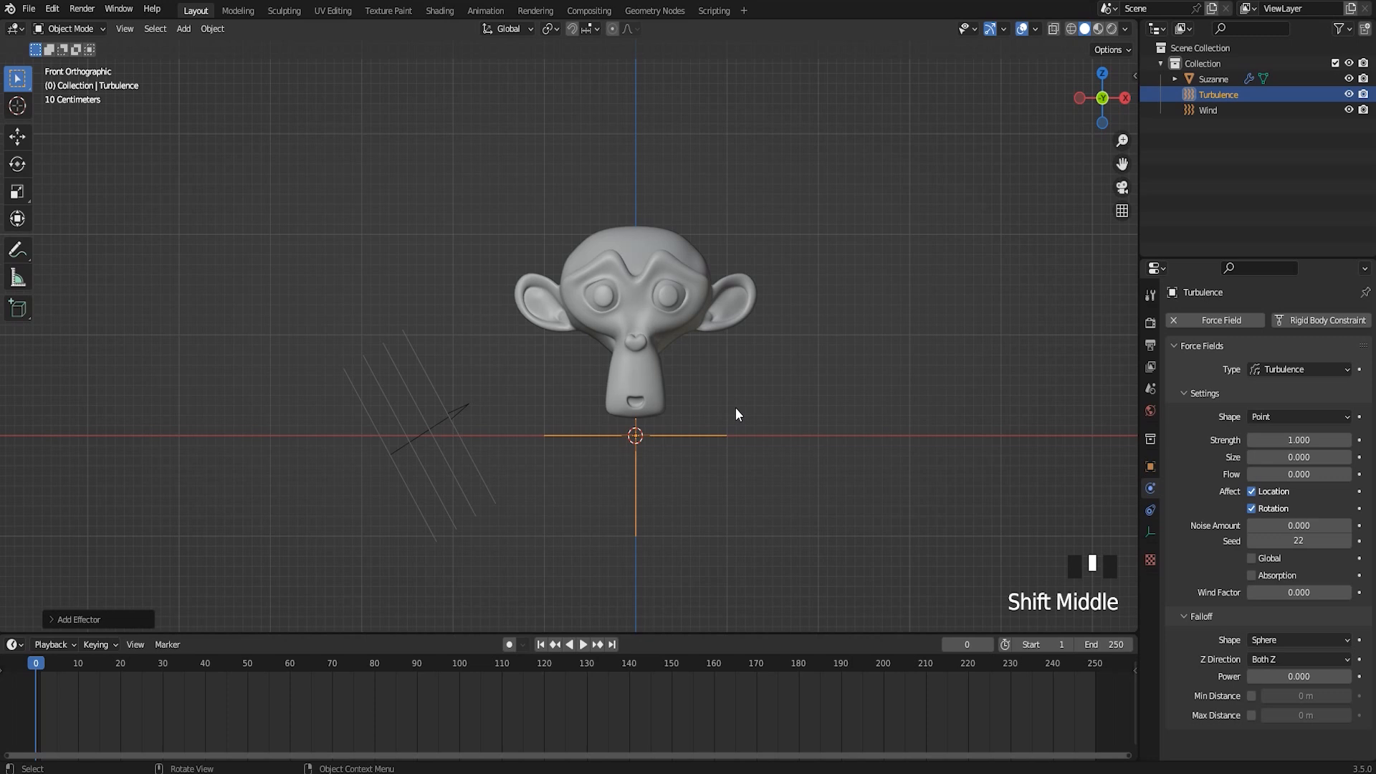
# Move the Turbulence field about 2 m toward negative X and about 2 m up, beside the monkey head's top, and scale it down
pyautogui.press('g')
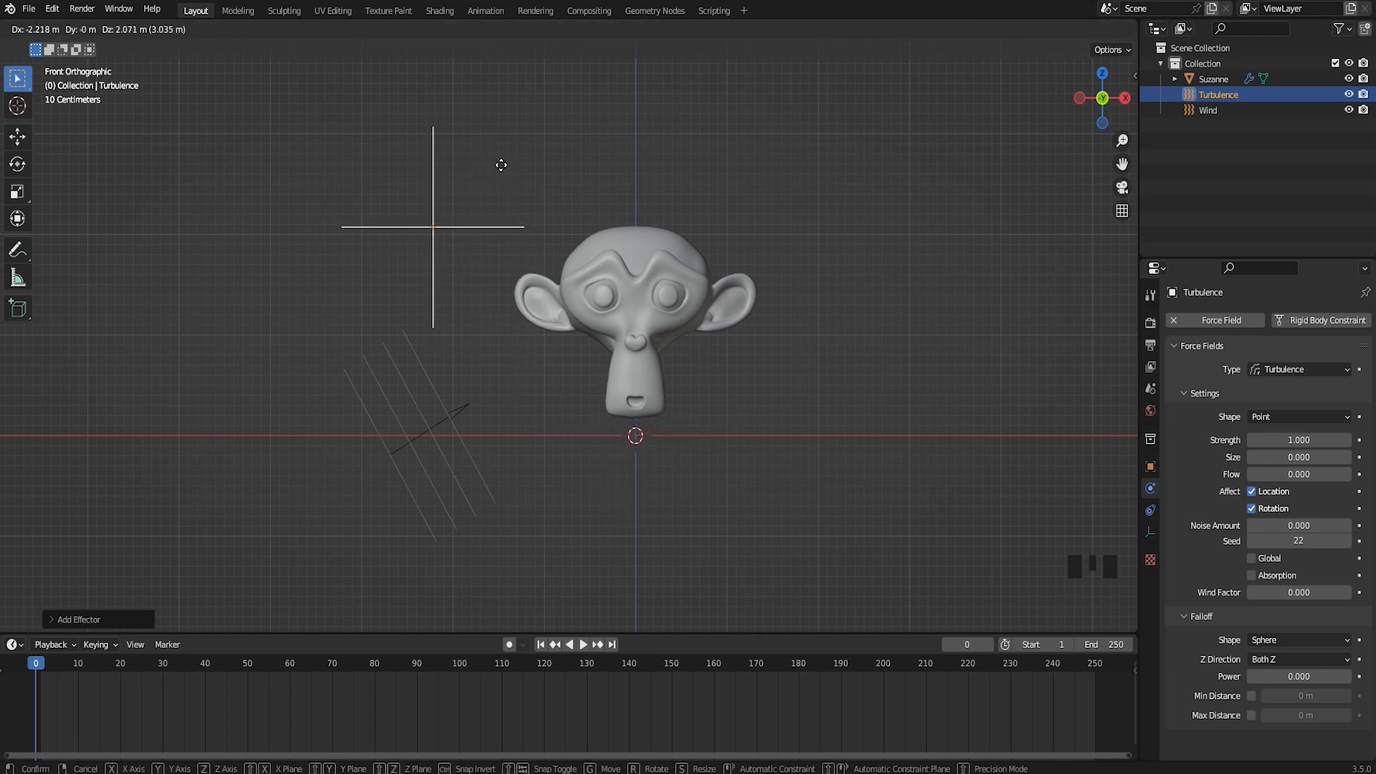
pyautogui.click(501, 165)
pyautogui.press('s')
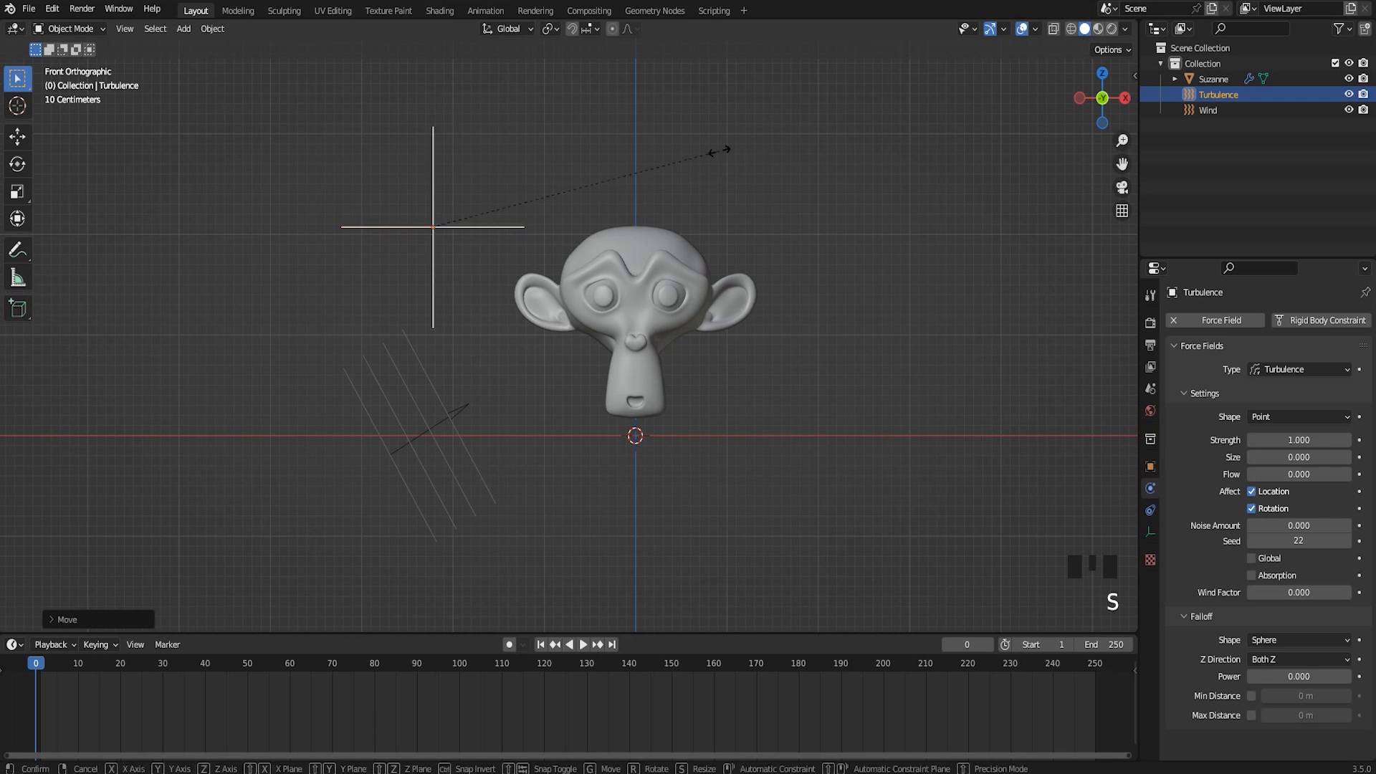
pyautogui.click(592, 167)
pyautogui.press('g')
pyautogui.click(602, 178)
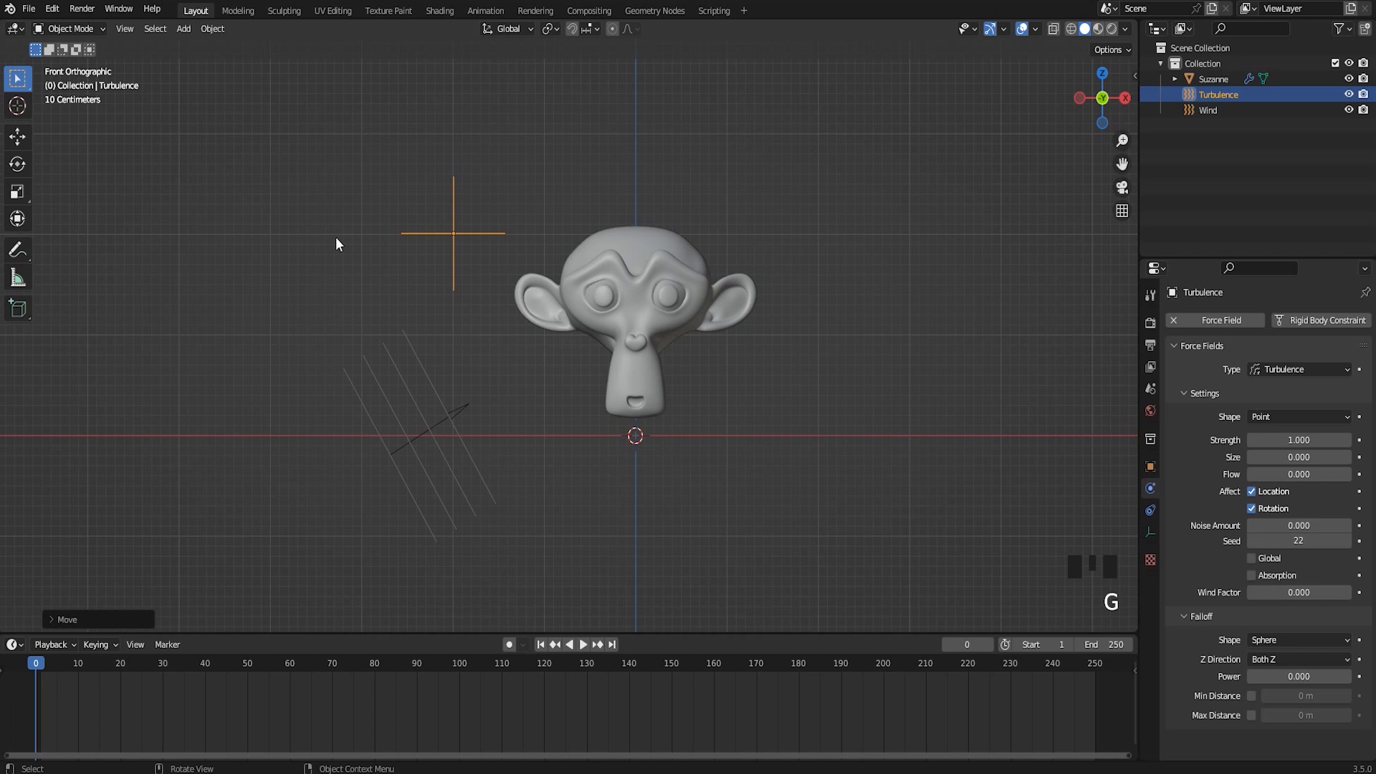
# Play the explosion with the repositioned Turbulence field, stop playback and return to frame 0
pyautogui.keyDown('shift'); pyautogui.moveTo(735, 275); pyautogui.dragTo(718, 284, button='middle'); pyautogui.keyUp('shift')
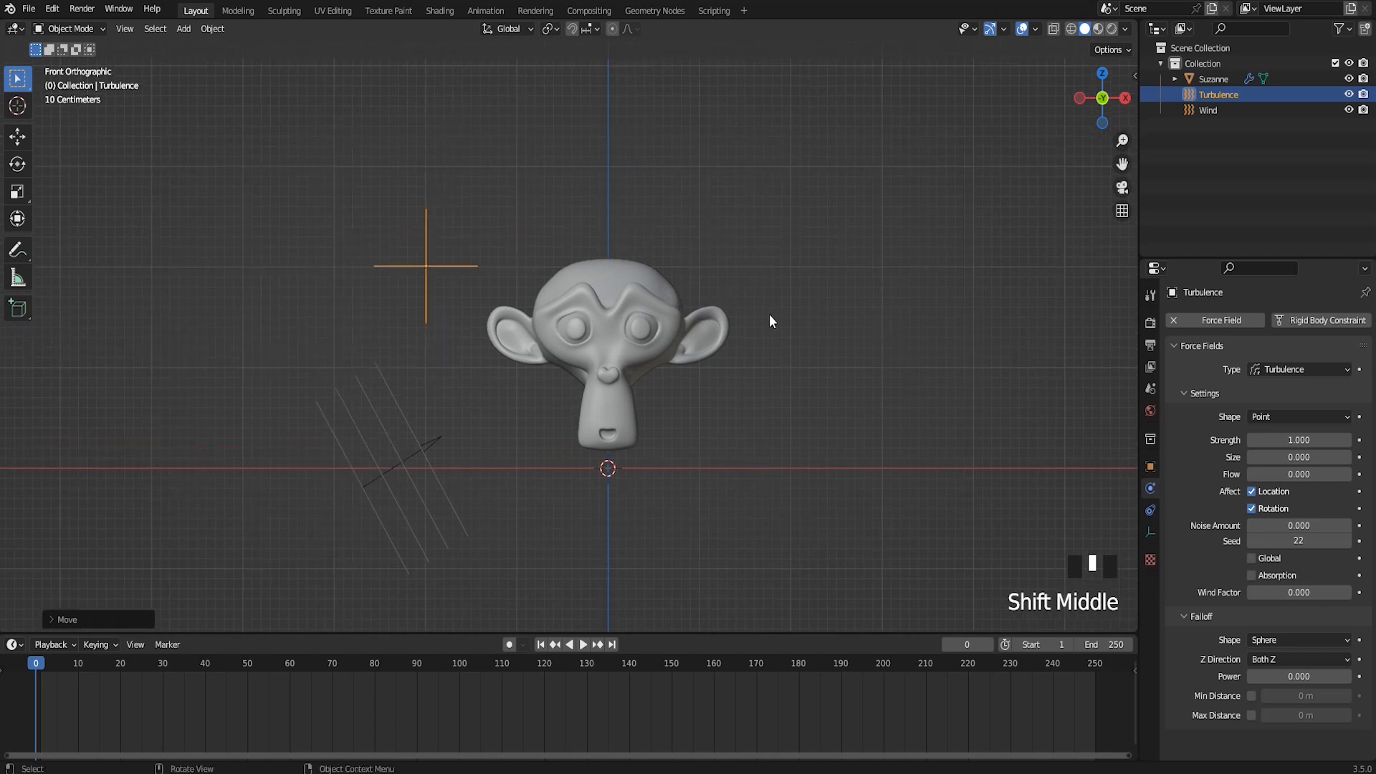
pyautogui.press('space')
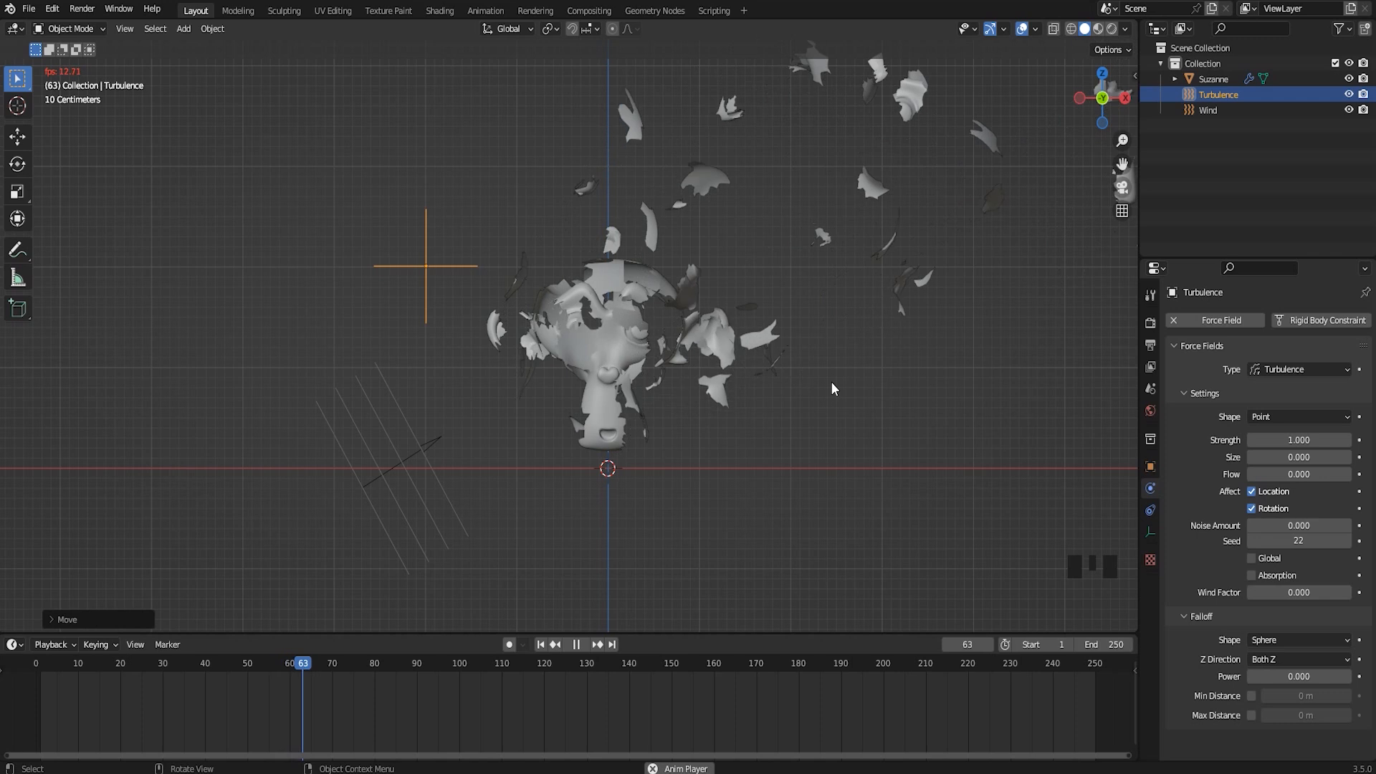
pyautogui.press('space')
pyautogui.click(402, 668)
pyautogui.moveTo(402, 668); pyautogui.dragTo(35, 702)
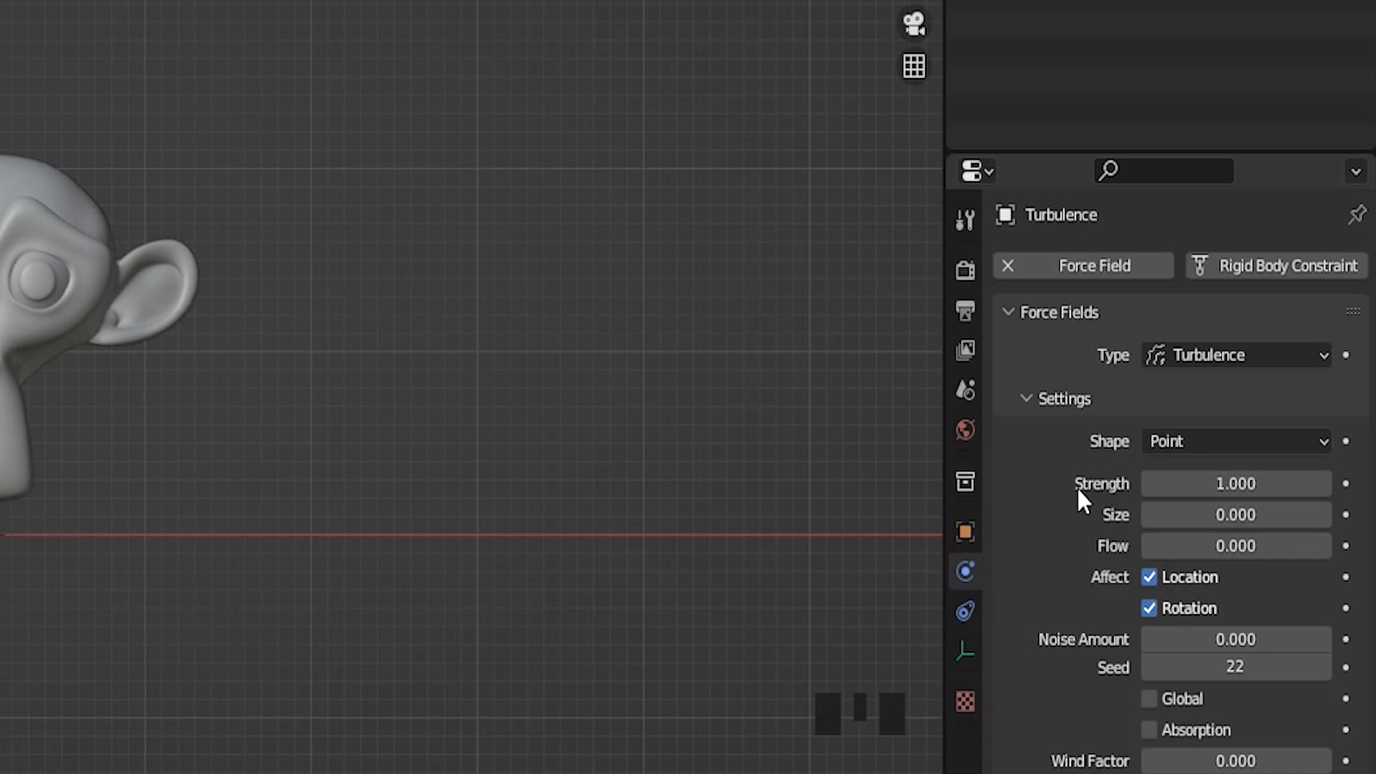
# Set the Turbulence field's strength to 20 and play the explosion until about frame 95
pyautogui.click(1236, 485)
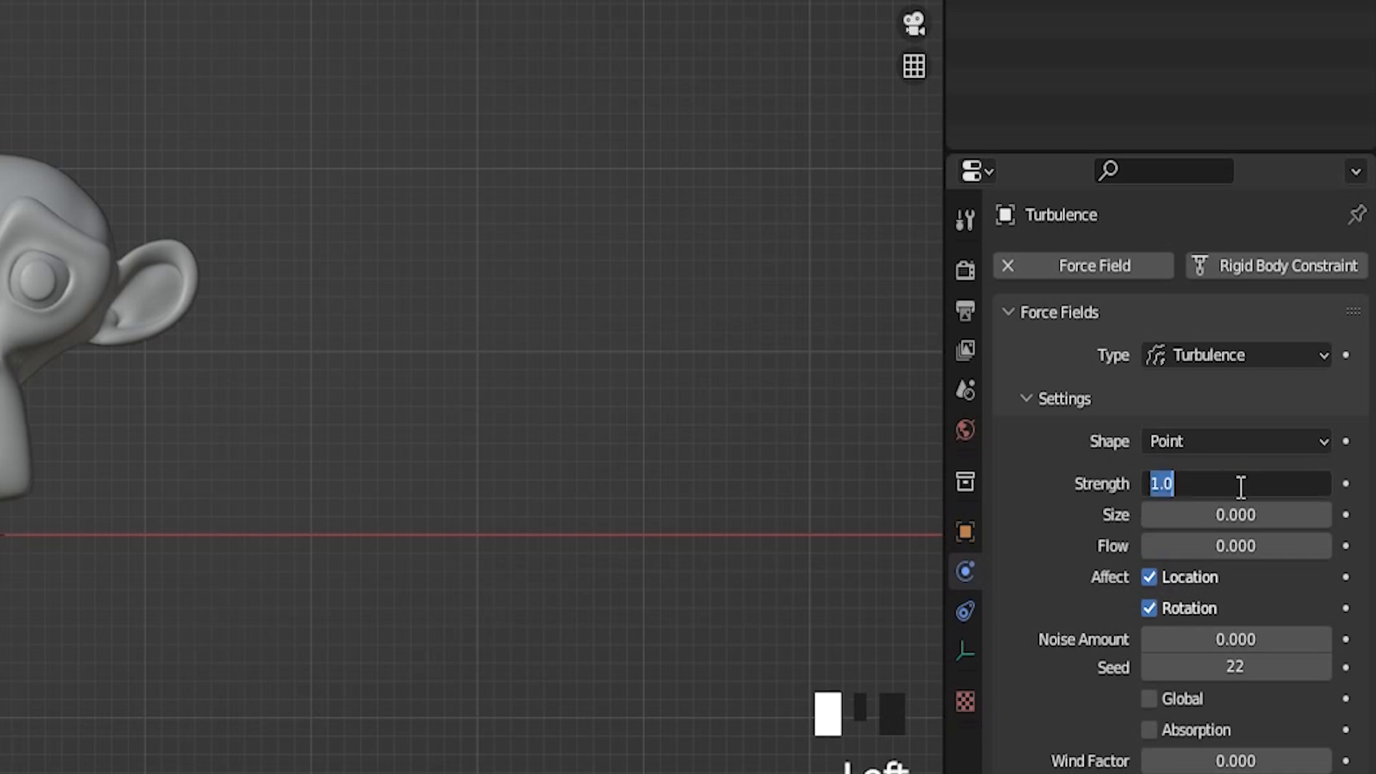
pyautogui.press('Return')
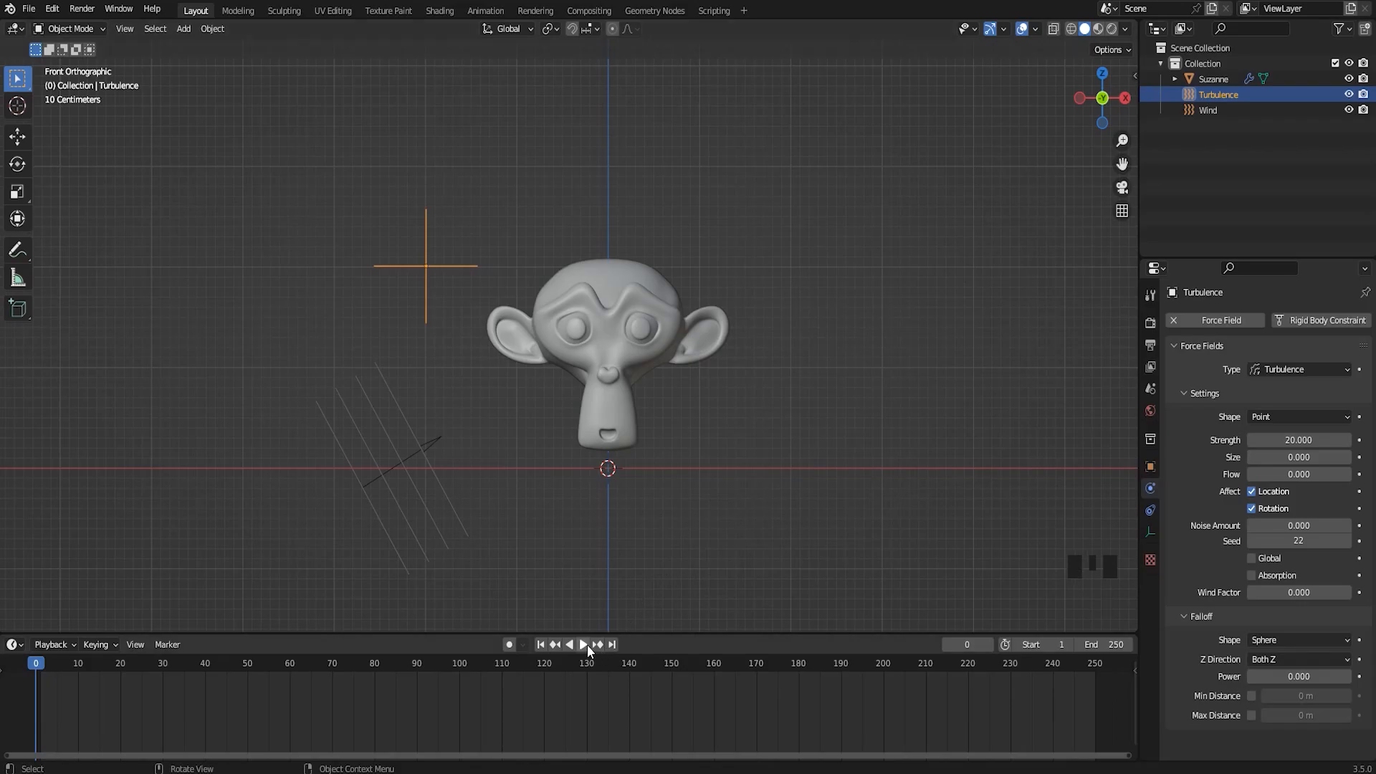
pyautogui.click(585, 644)
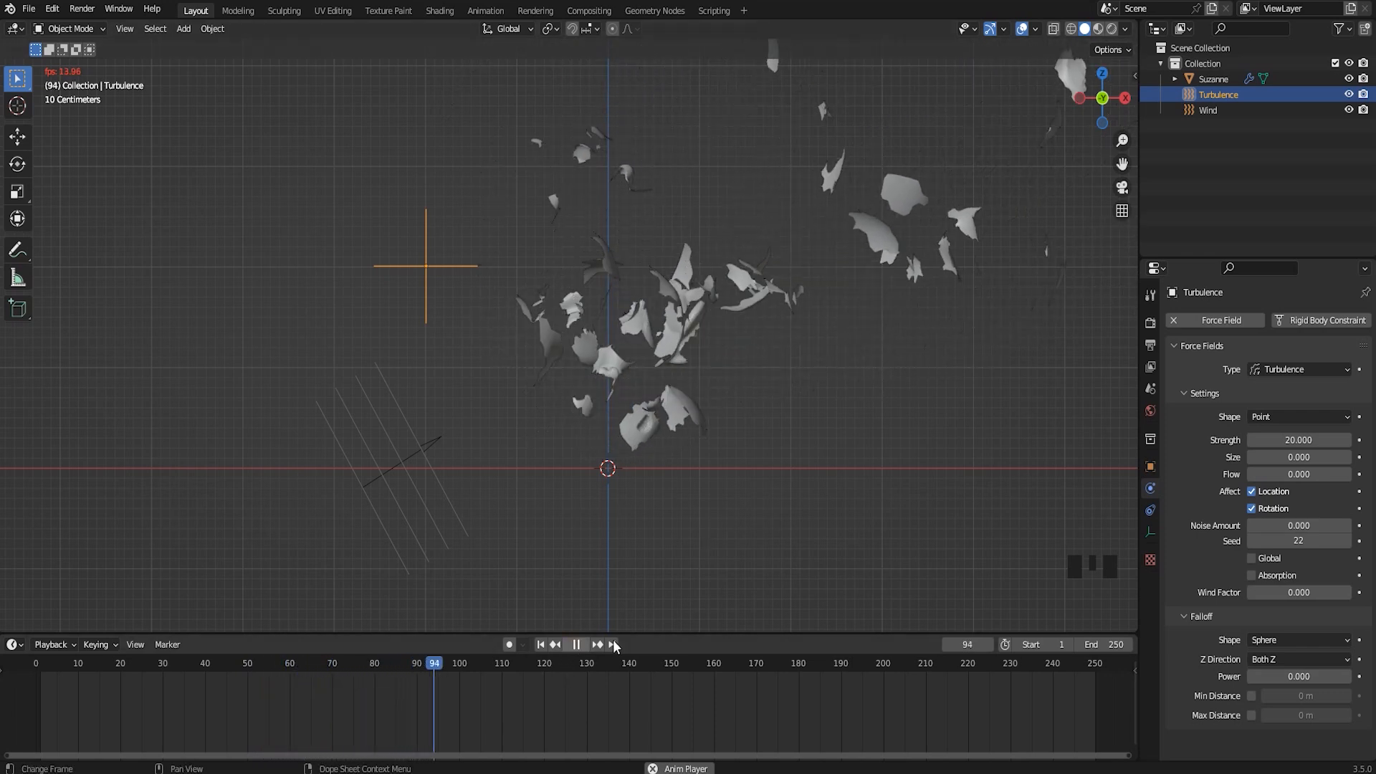
pyautogui.click(577, 644)
# Set the Turbulence field's strength to 50, replay the explosion from frame 0 and rewind it
pyautogui.click(1313, 439)
pyautogui.write('50')
pyautogui.press('Return')
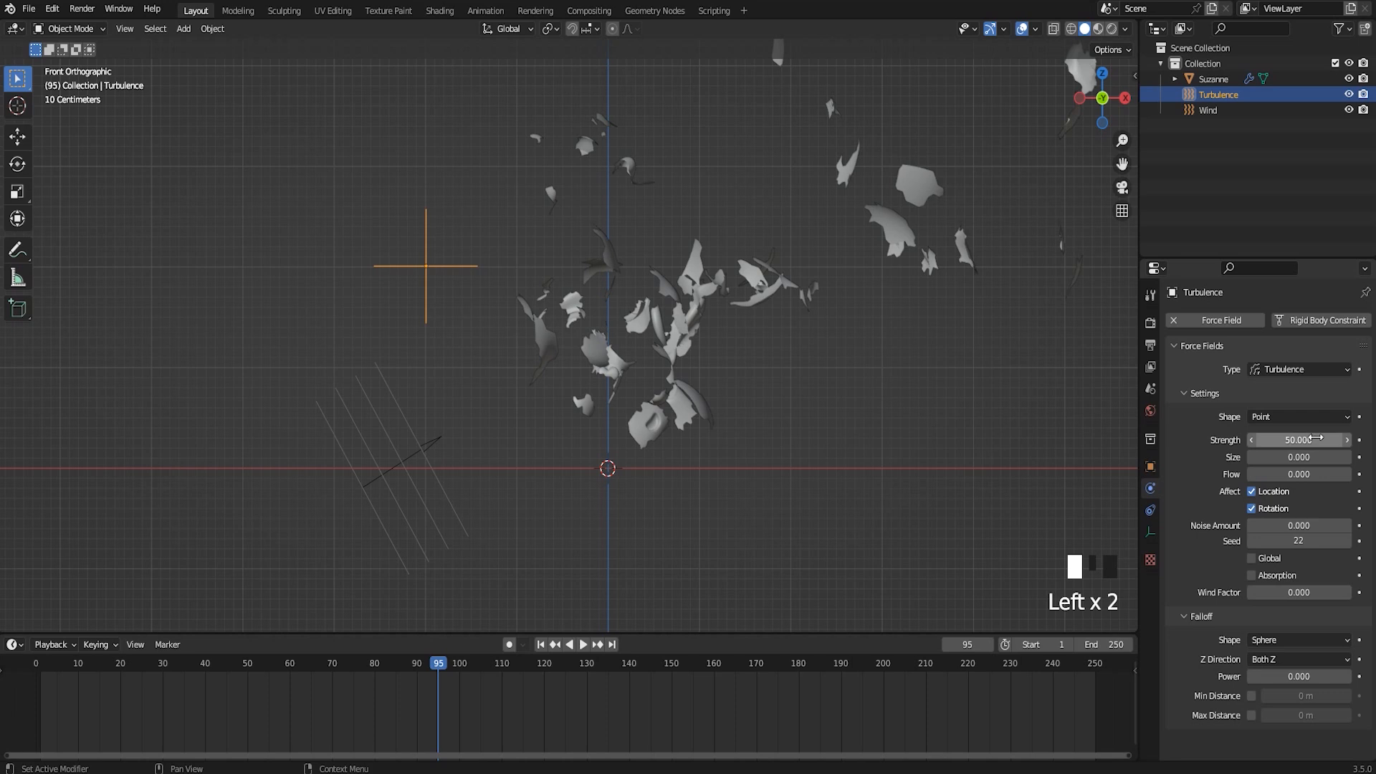
pyautogui.moveTo(440, 678); pyautogui.dragTo(33, 691)
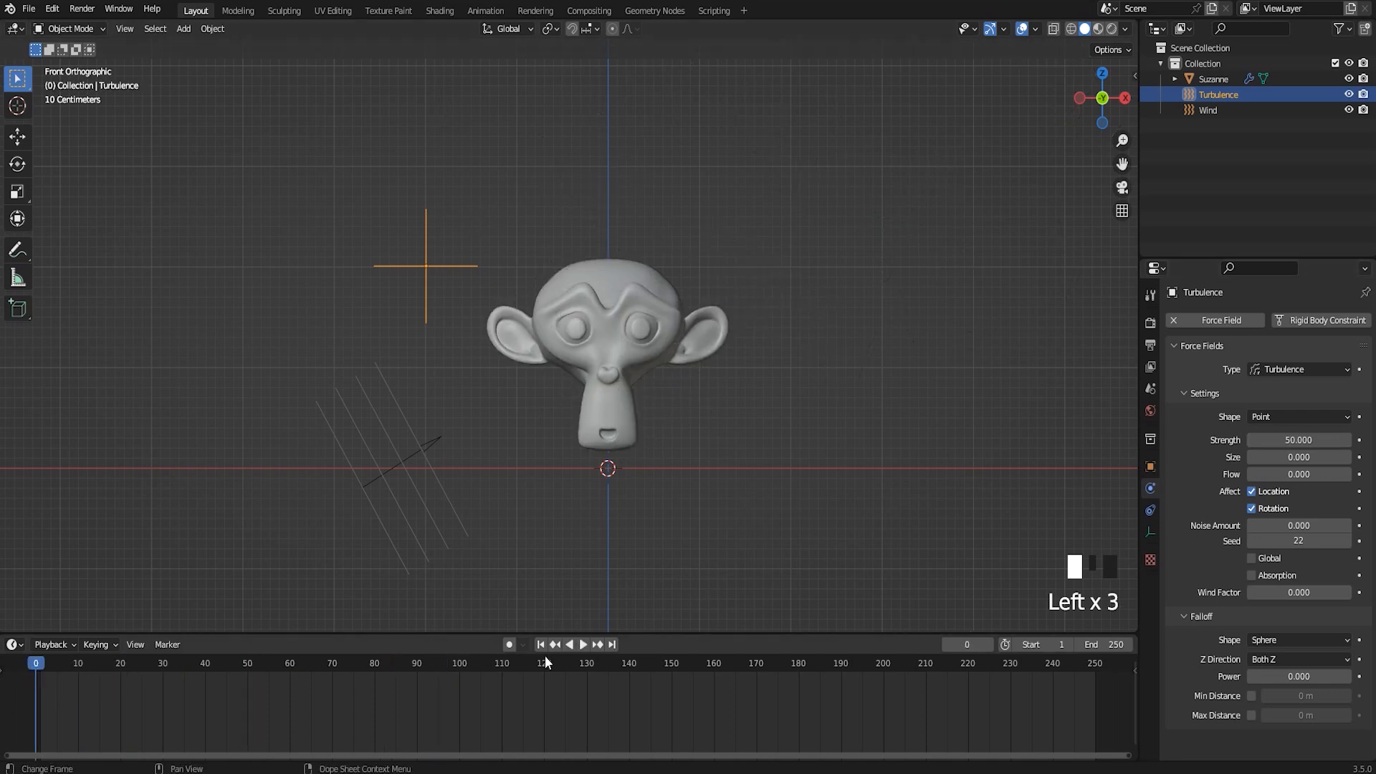
pyautogui.click(580, 645)
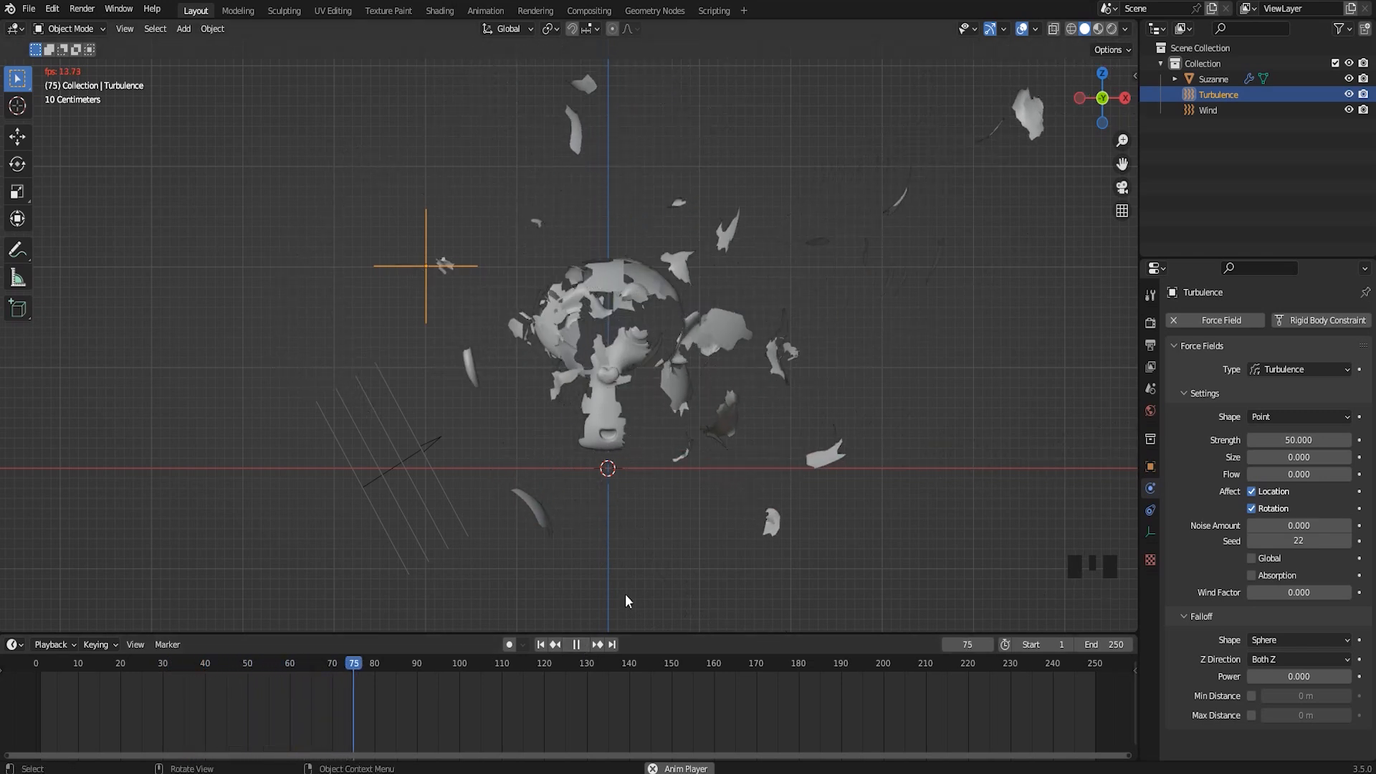
pyautogui.click(577, 644)
pyautogui.moveTo(507, 666); pyautogui.dragTo(101, 667)
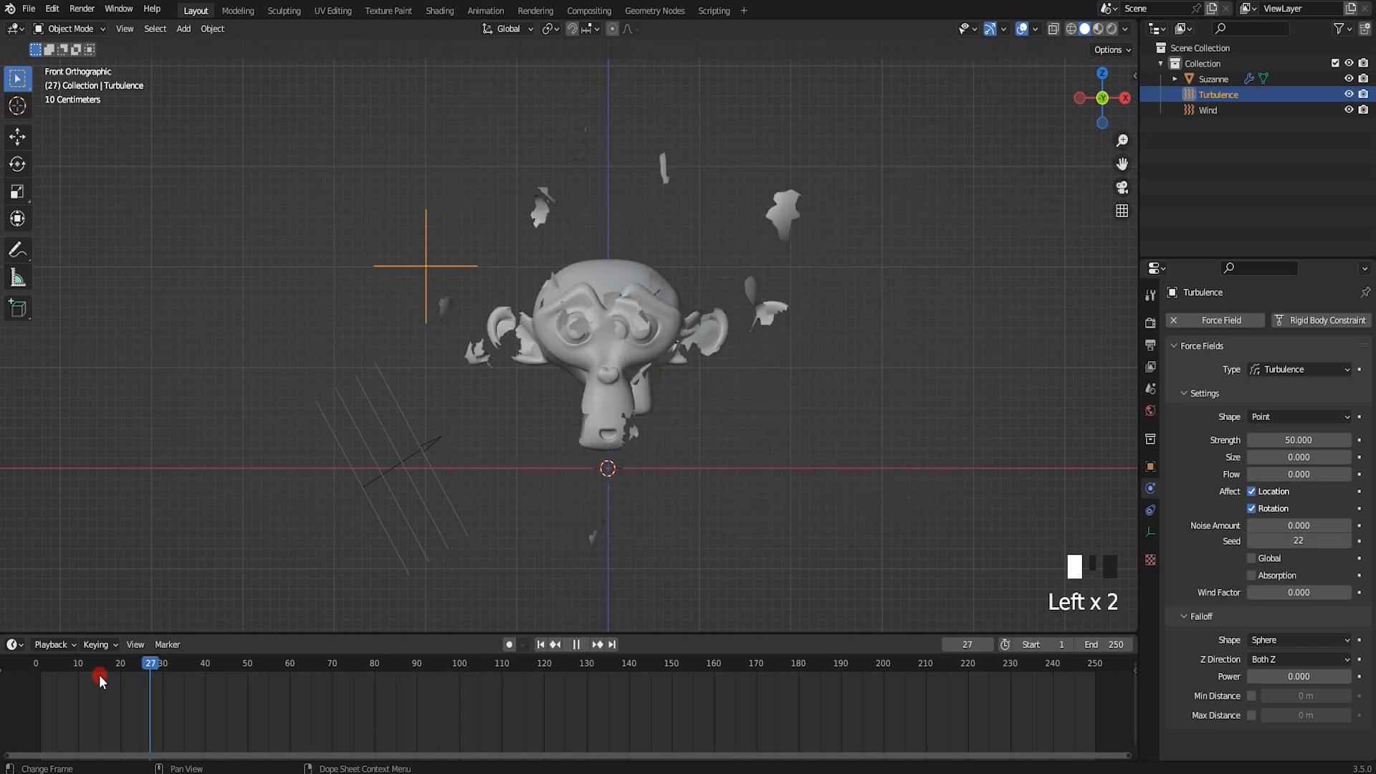
# Set the Turbulence field's strength to 15
pyautogui.click(1244, 484)
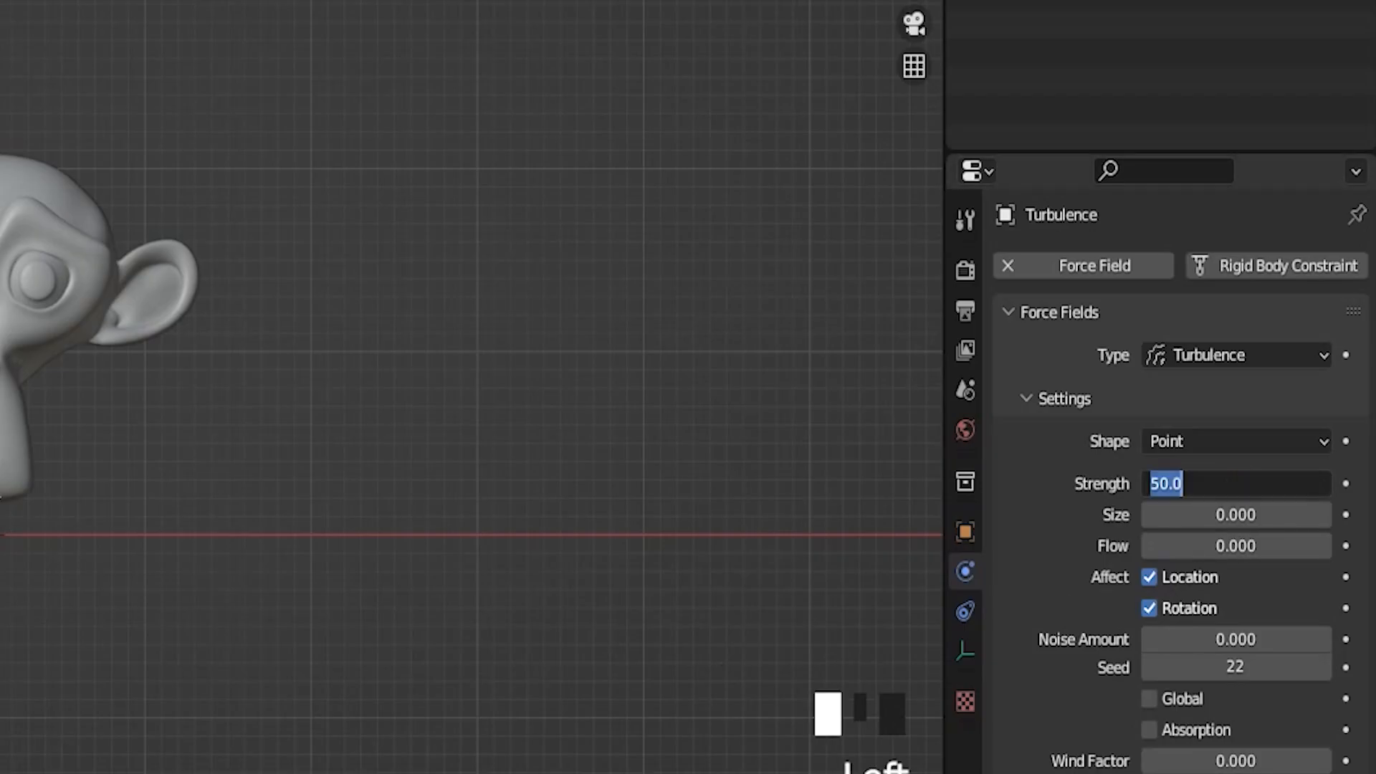
pyautogui.write('15')
pyautogui.press('Return')
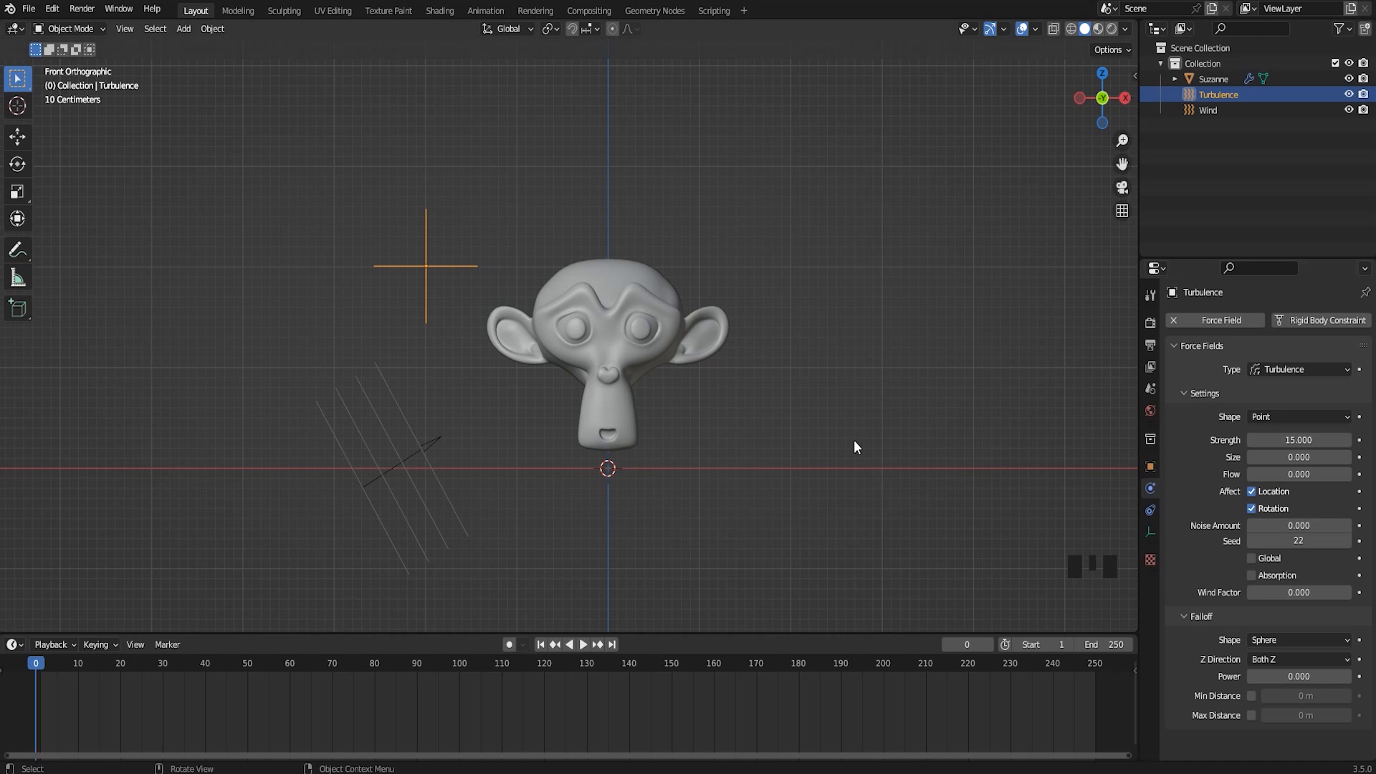
# Open the monkey head's particle settings, play the beginning of the explosion and return to frame 0
pyautogui.click(617, 334)
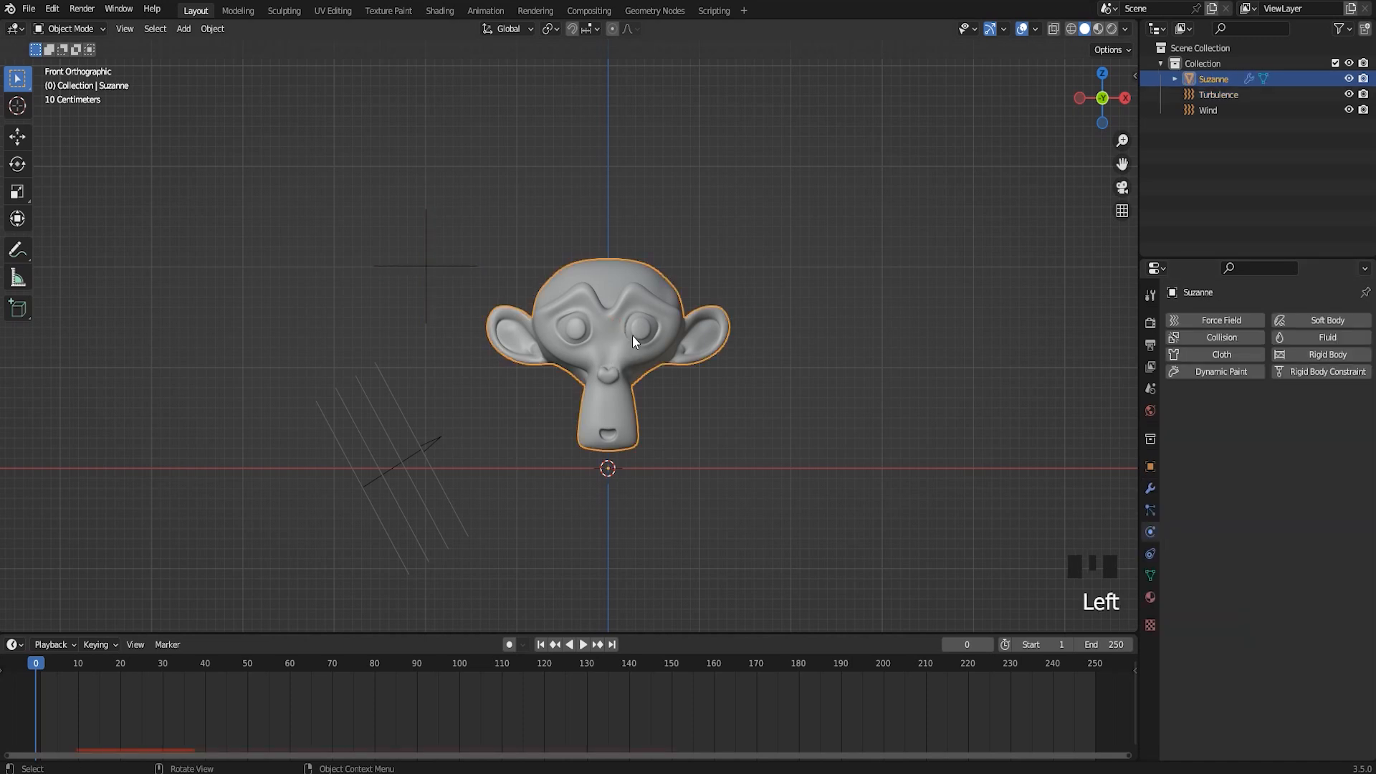
pyautogui.click(1152, 513)
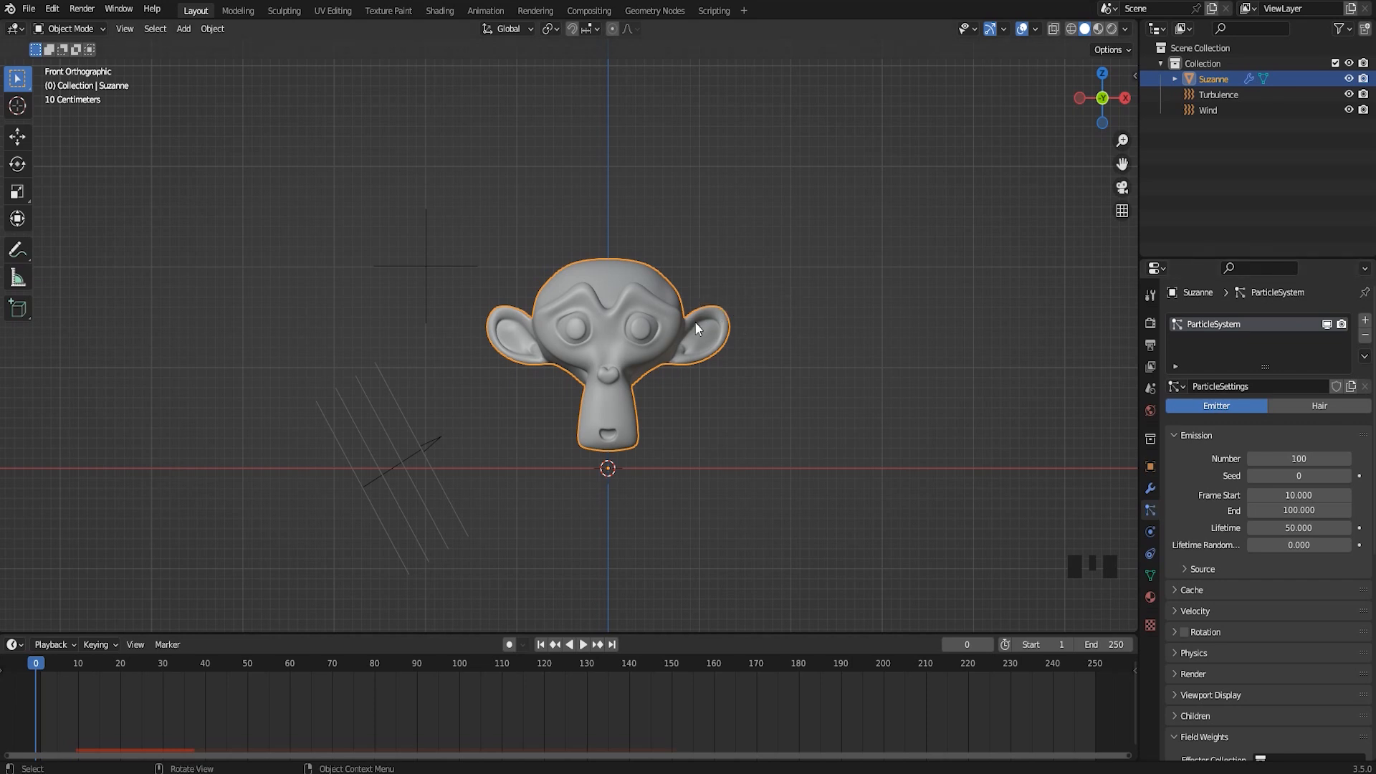
pyautogui.scroll(2, 614, 307)
pyautogui.keyDown('shift'); pyautogui.moveTo(682, 319); pyautogui.dragTo(674, 286, button='middle'); pyautogui.keyUp('shift')
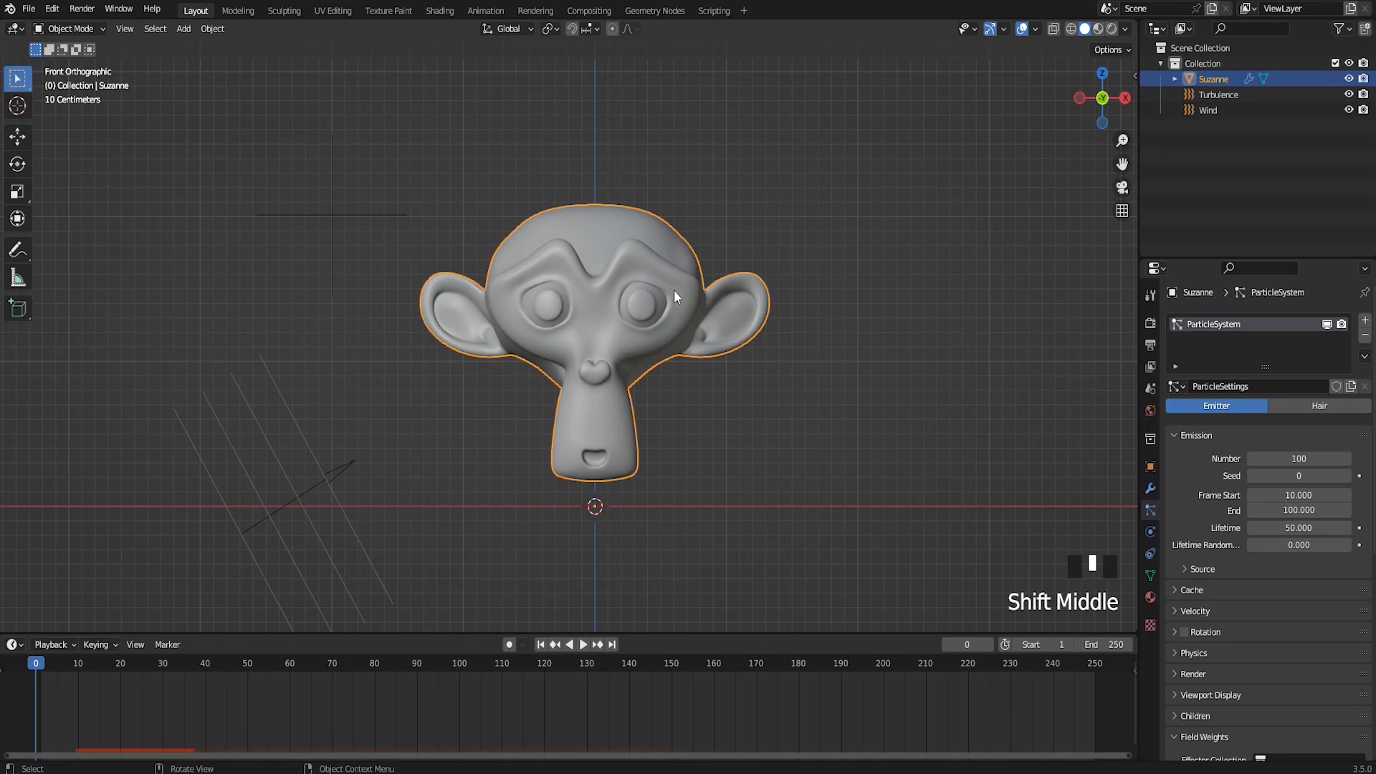
pyautogui.press('space')
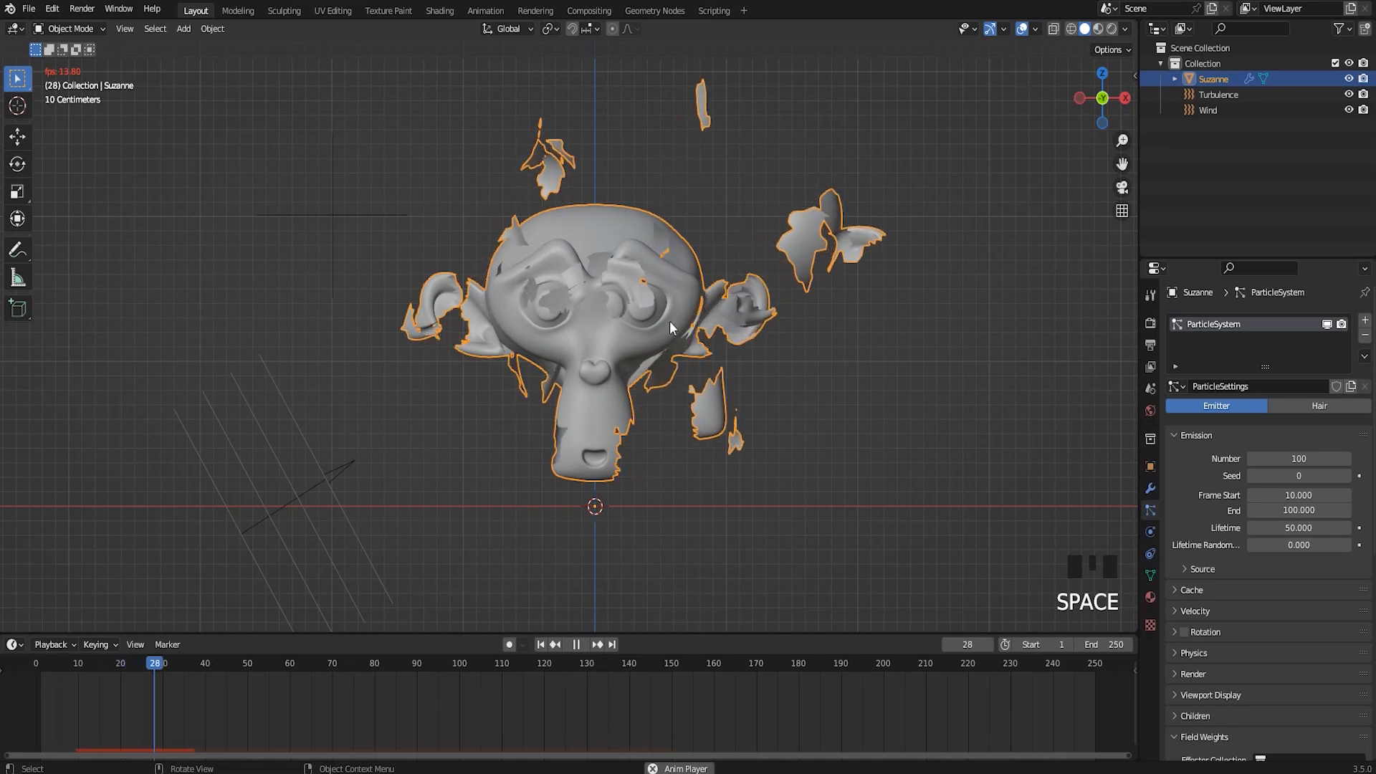
pyautogui.press('space')
pyautogui.moveTo(218, 664); pyautogui.dragTo(28, 676)
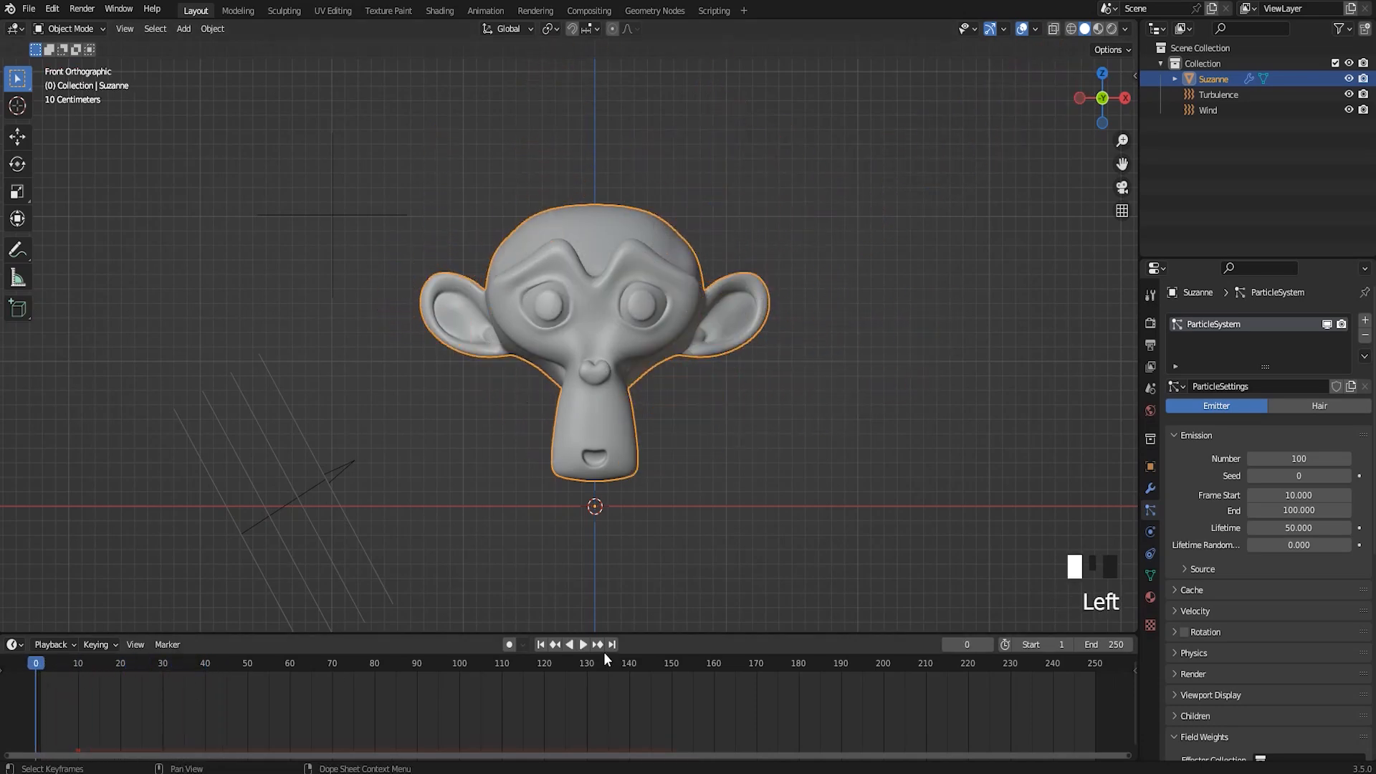
# Set the particle emission source's distribution to Grid
pyautogui.click(1187, 571)
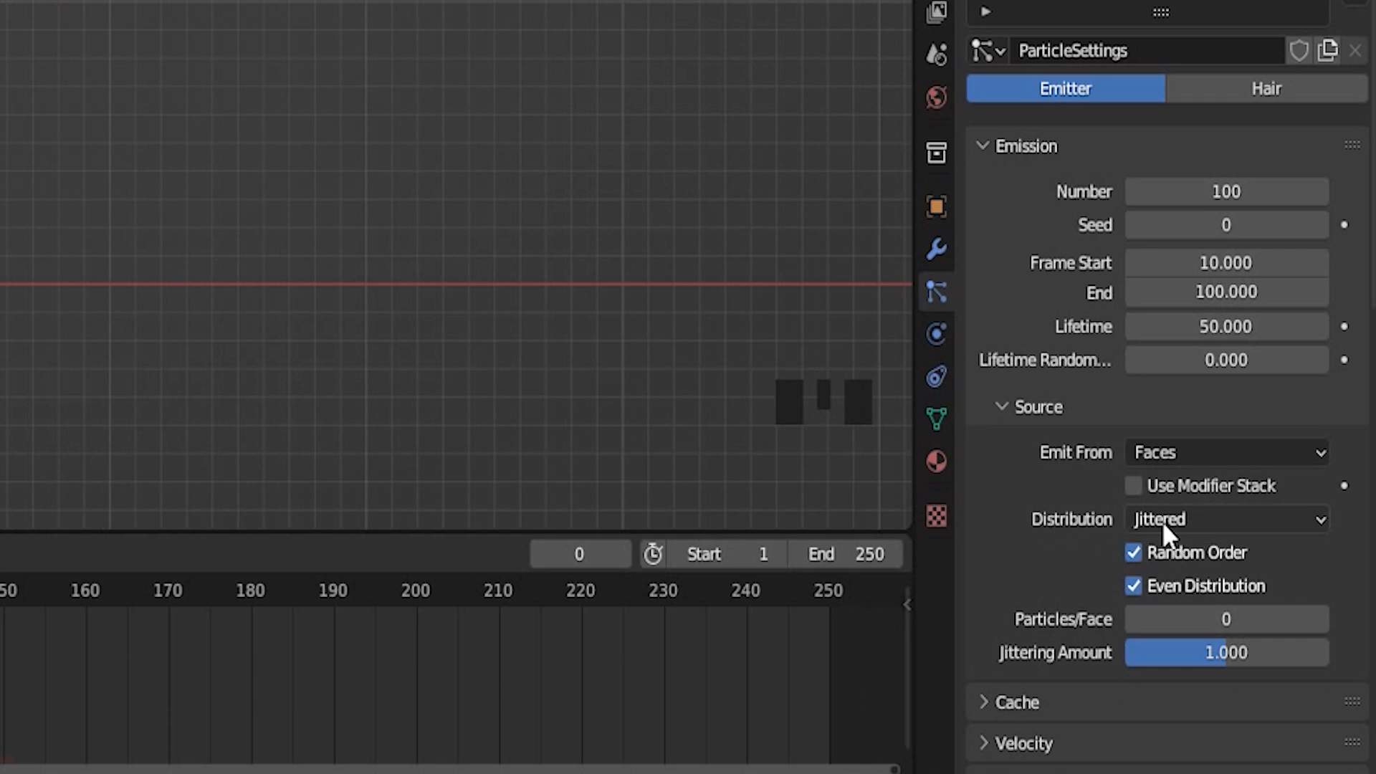
pyautogui.click(1227, 528)
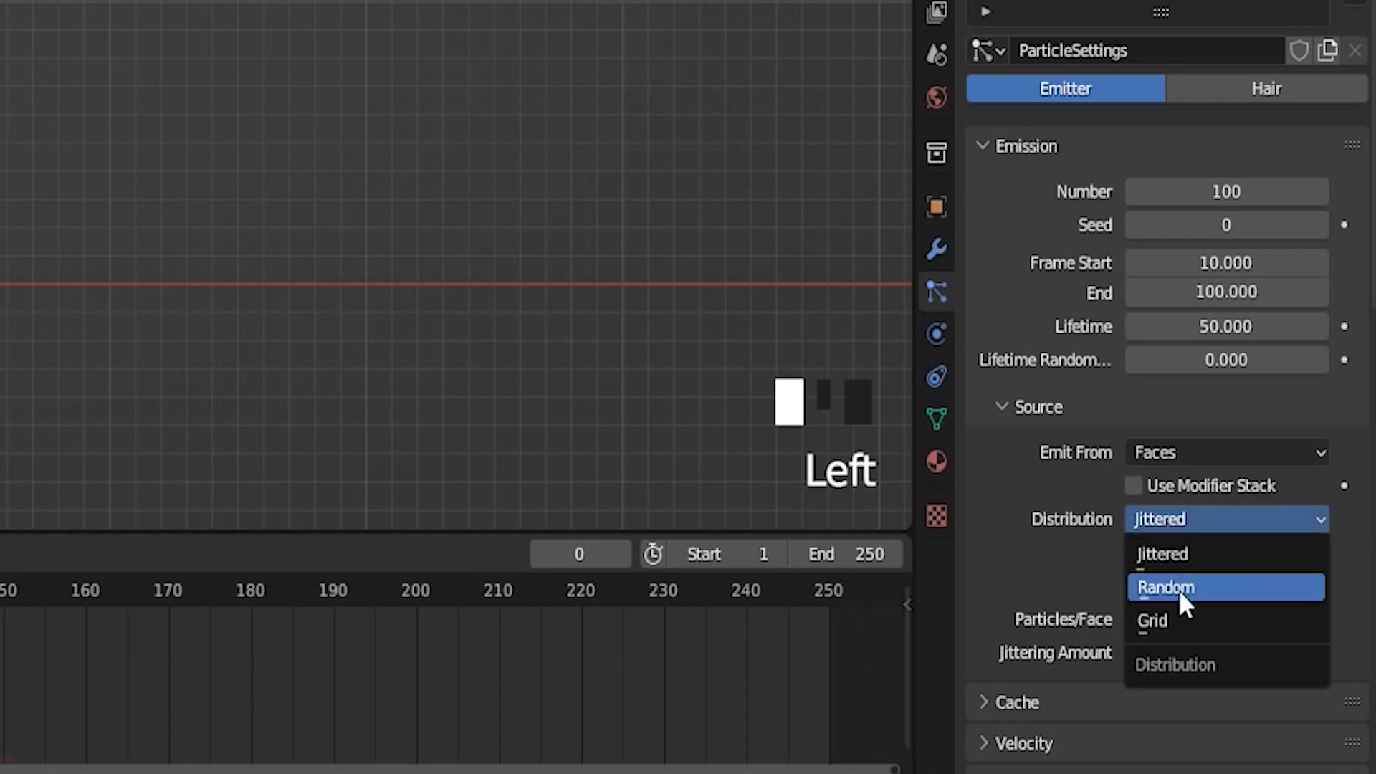
pyautogui.click(1170, 620)
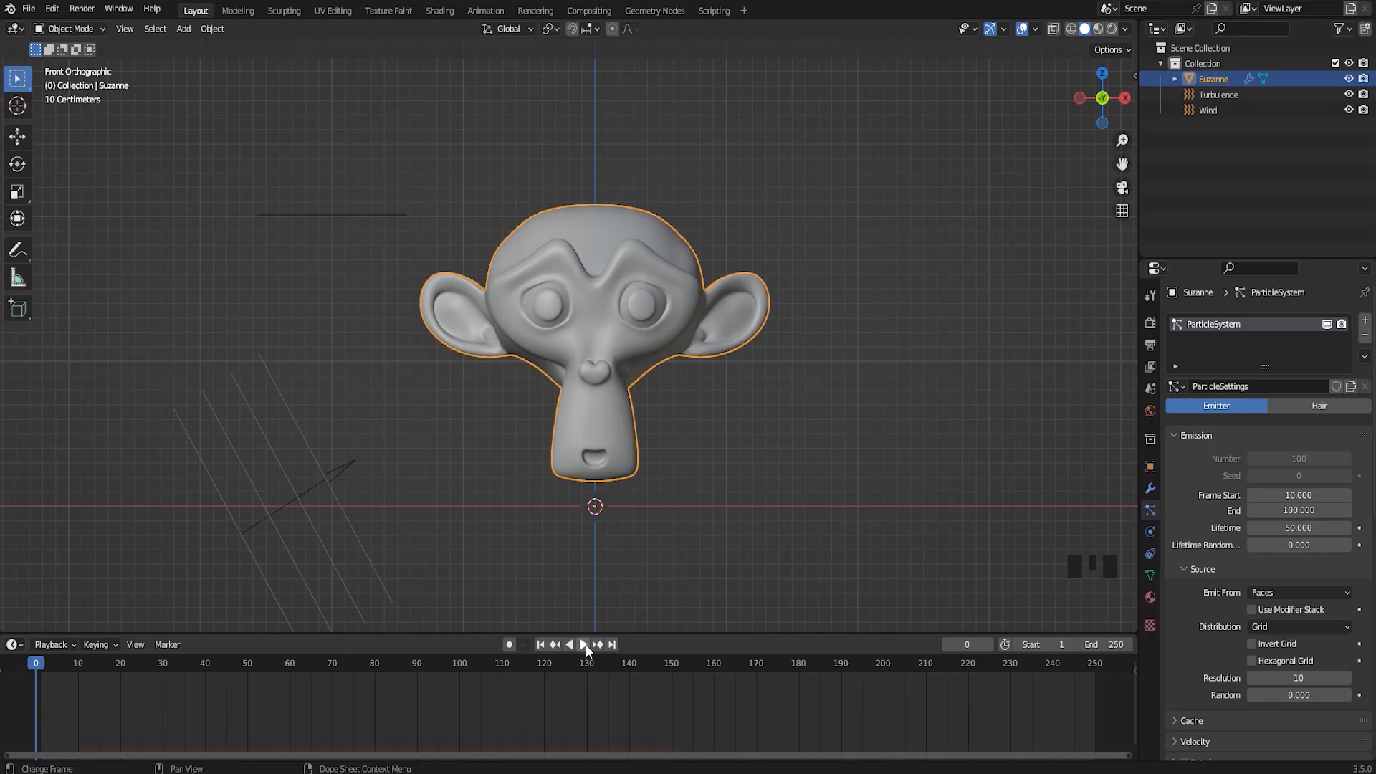
# Review the grid-distributed explosion by playing and scrubbing it several times, stopping at frame 25
pyautogui.click(585, 645)
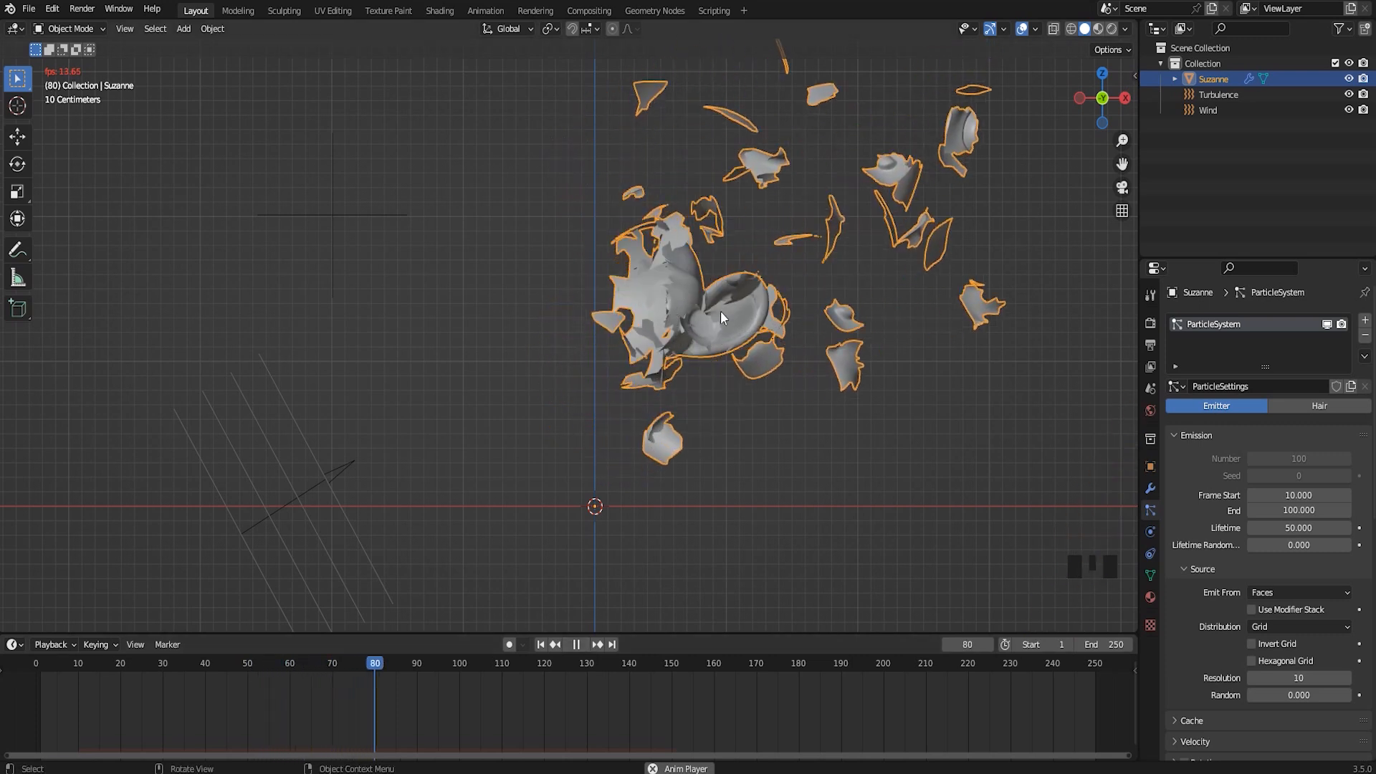
pyautogui.moveTo(463, 658); pyautogui.dragTo(280, 686)
pyautogui.click(582, 647)
pyautogui.moveTo(596, 664); pyautogui.dragTo(80, 703)
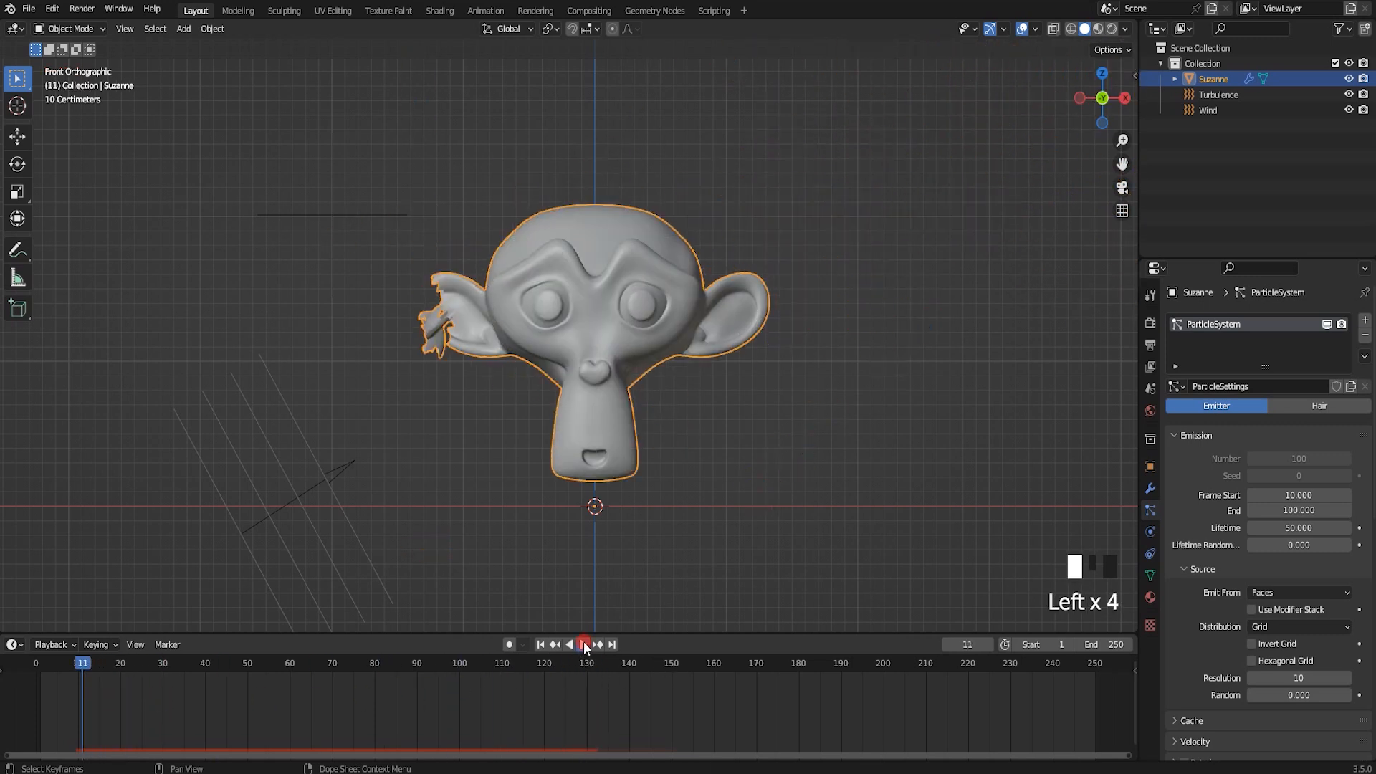
pyautogui.click(585, 645)
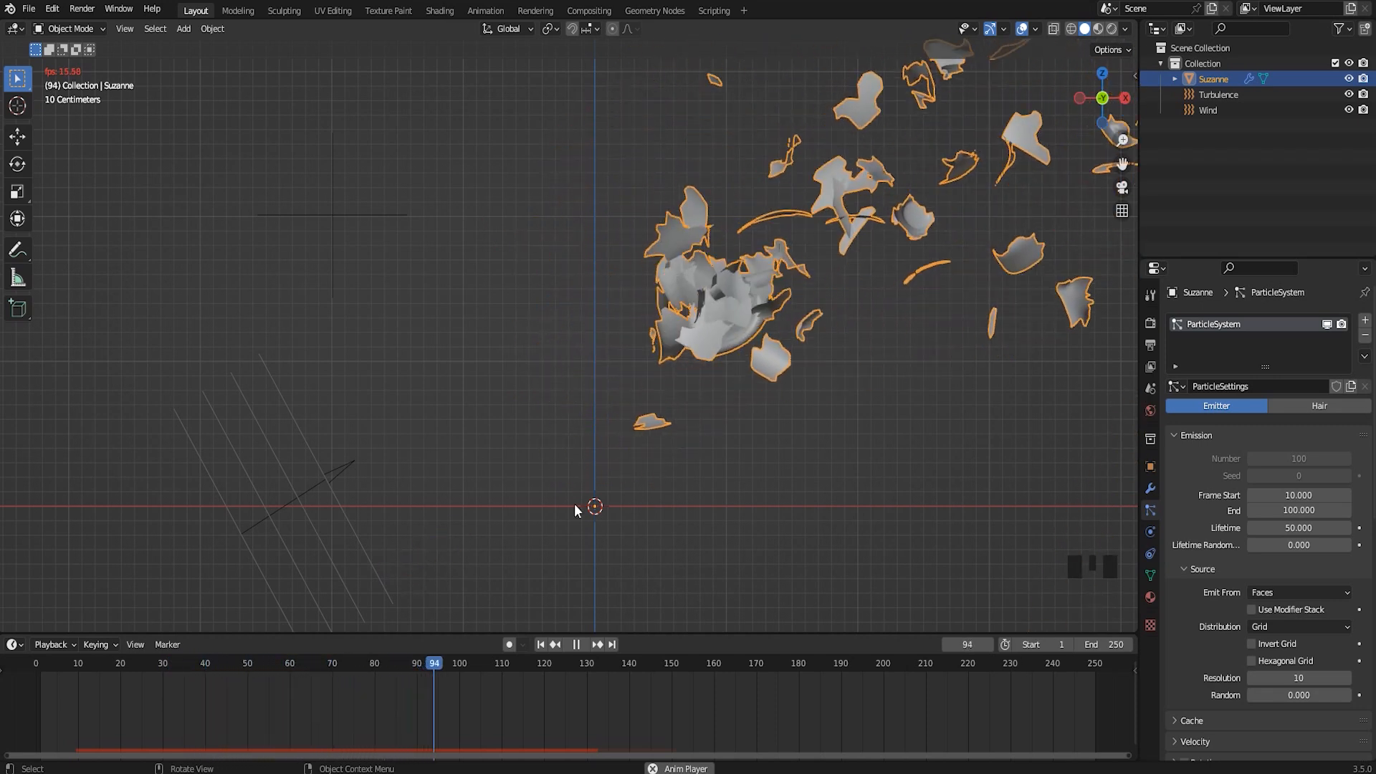
pyautogui.moveTo(502, 668); pyautogui.dragTo(26, 685)
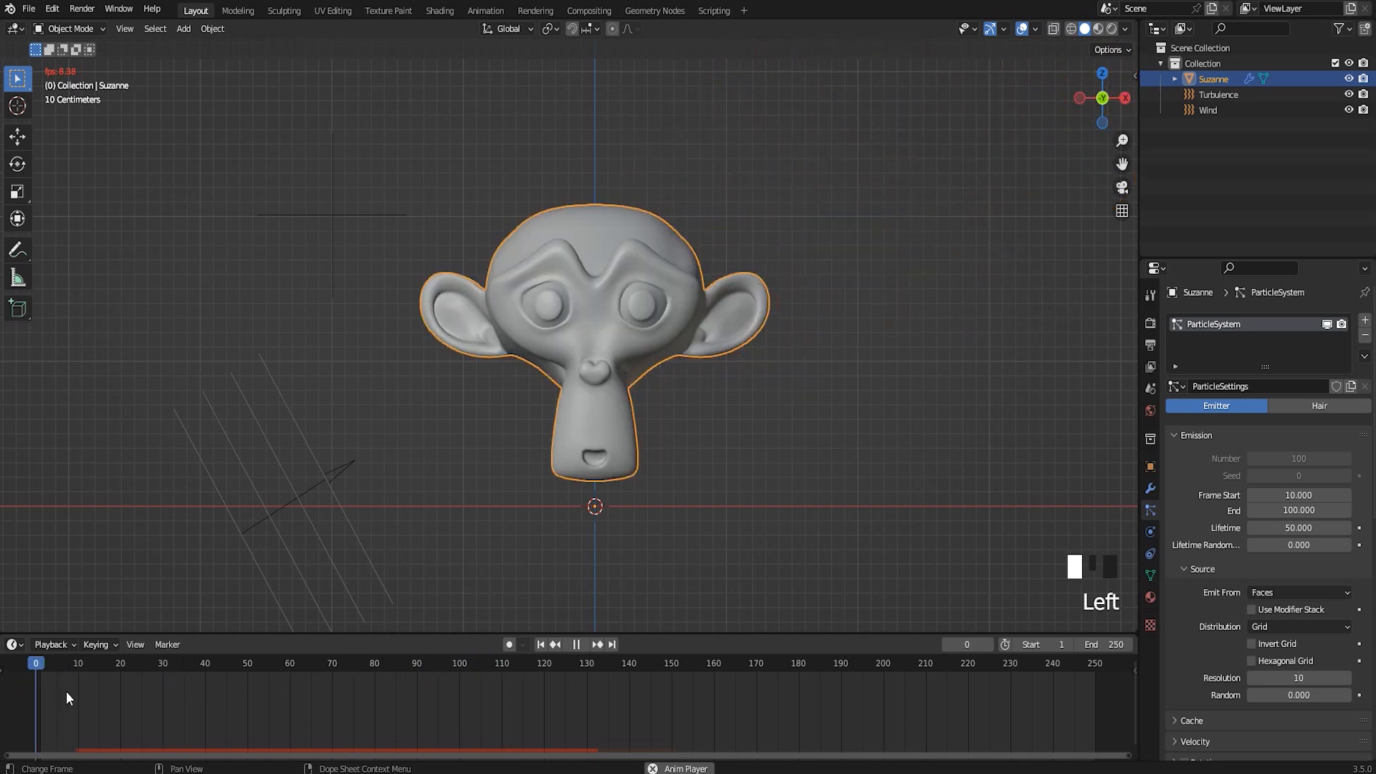
pyautogui.click(577, 647)
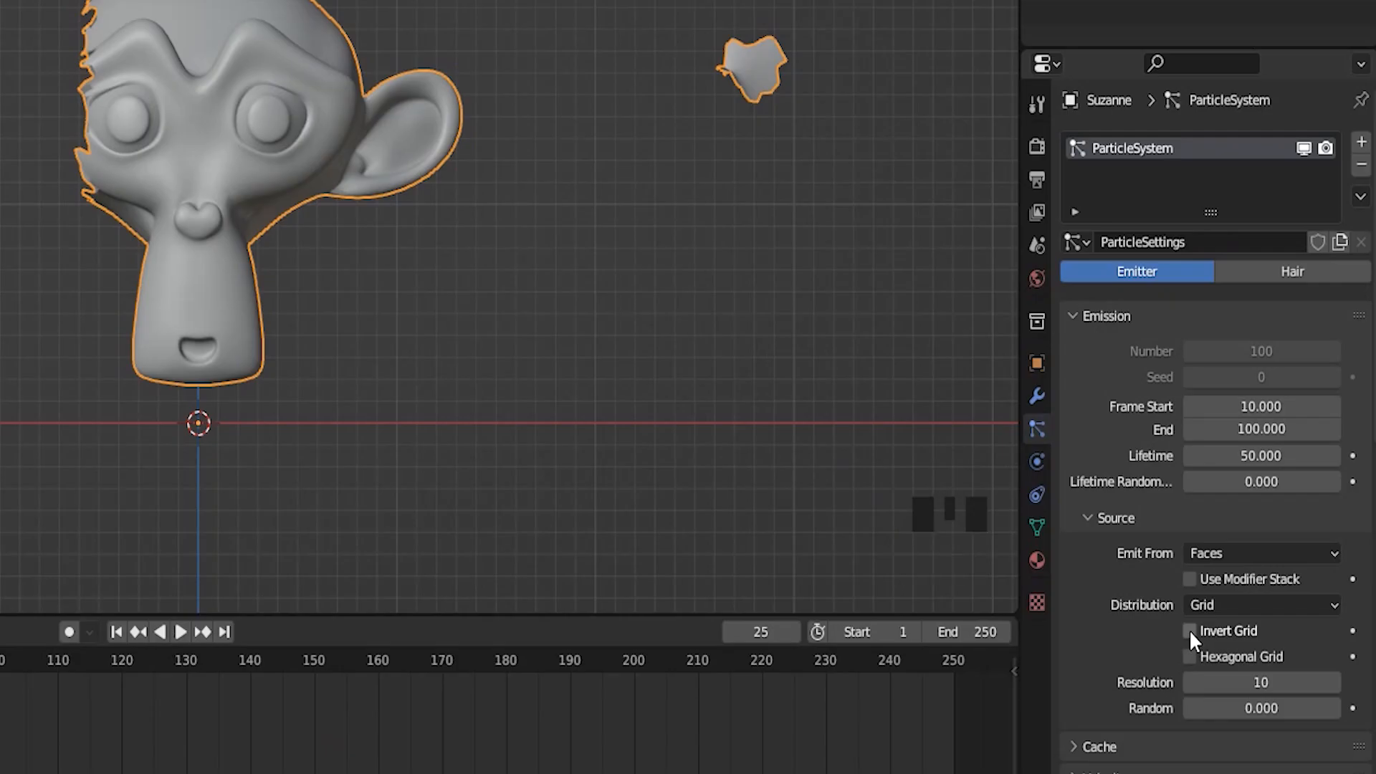
# Enable Invert Grid and Hexagonal Grid for the emission source, replay the explosion and return to frame 0
pyautogui.click(1189, 631)
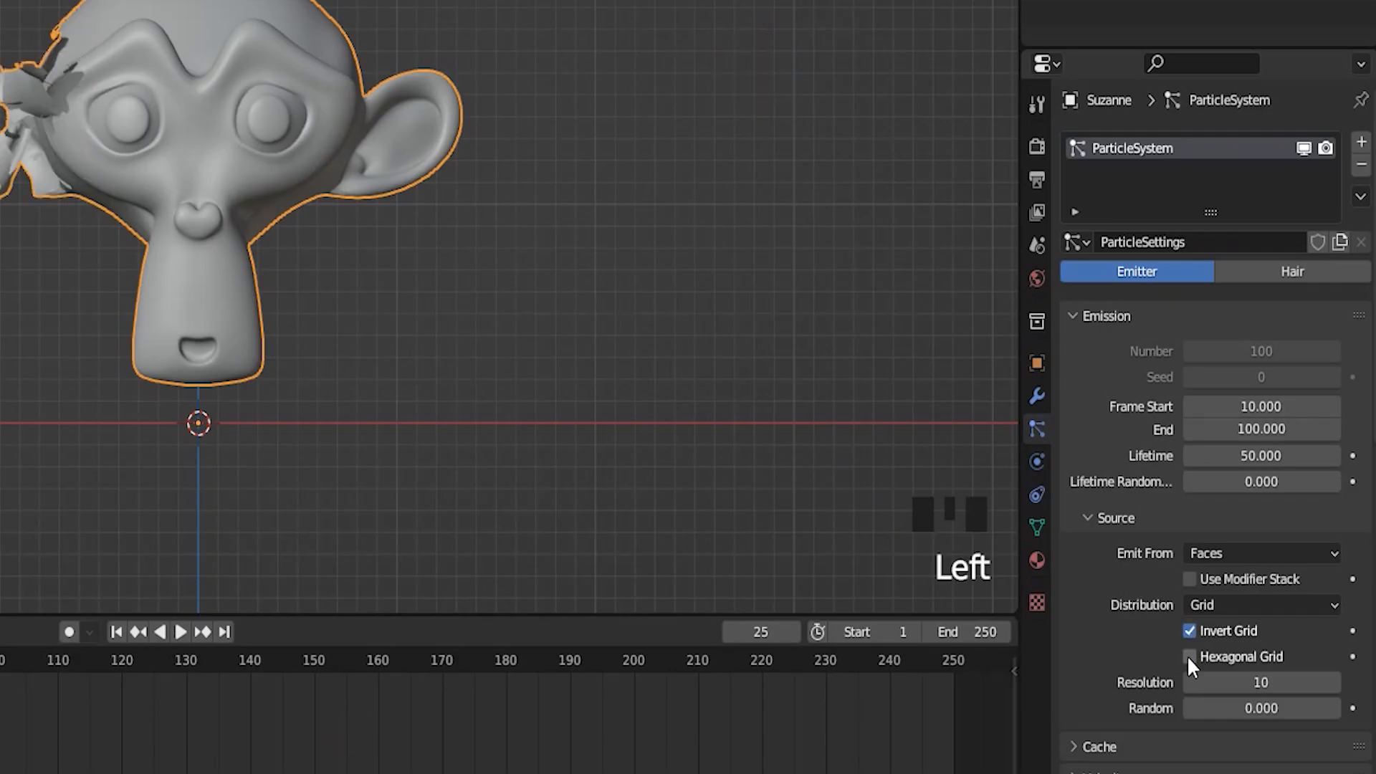
pyautogui.click(1189, 657)
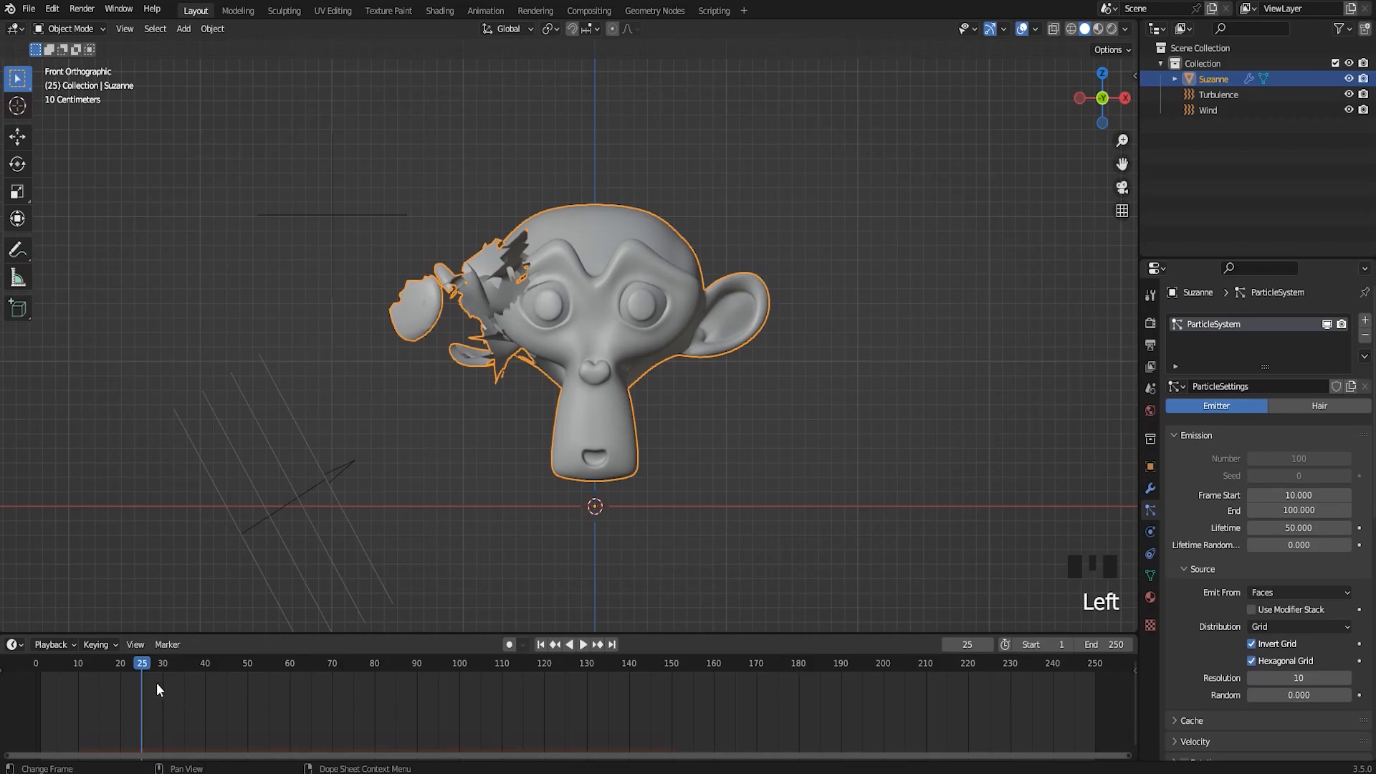
pyautogui.moveTo(137, 669); pyautogui.dragTo(35, 668)
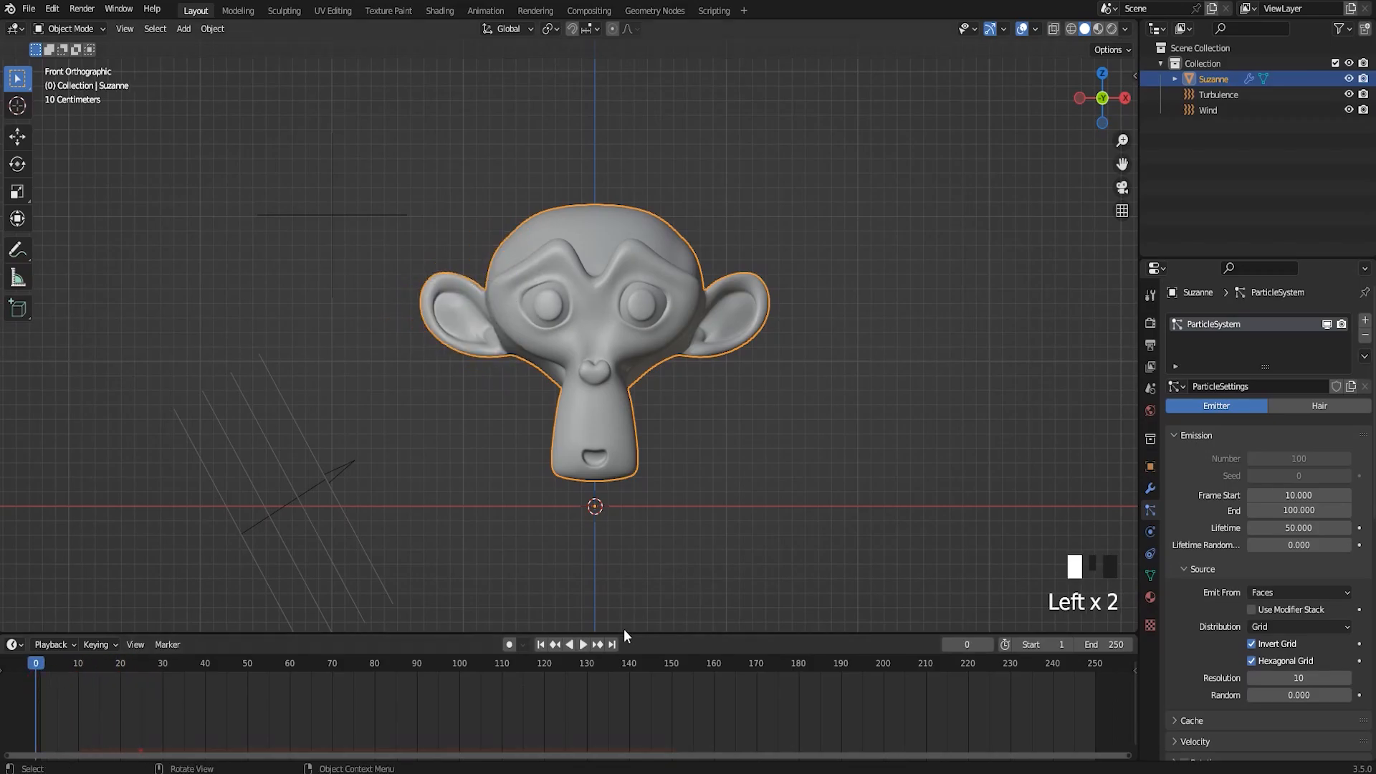
pyautogui.click(585, 645)
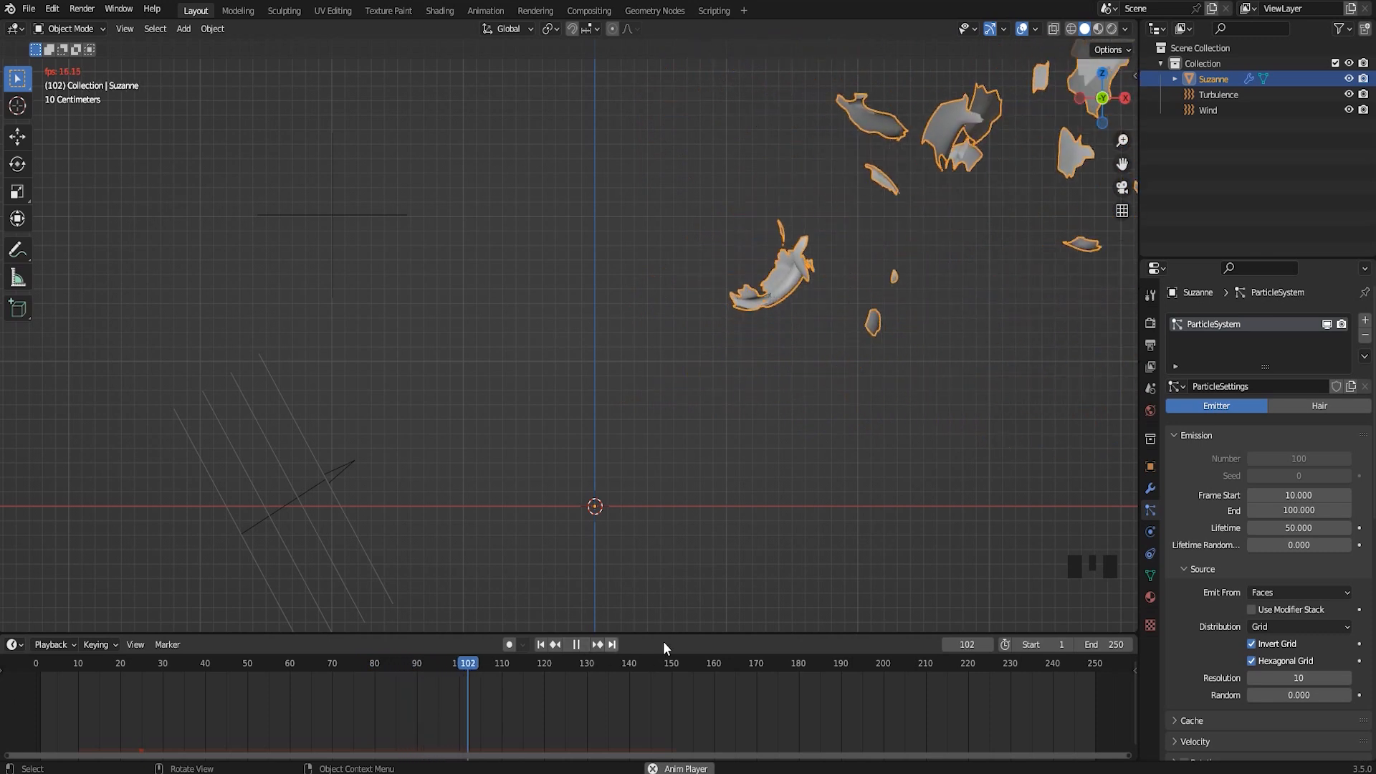
pyautogui.click(513, 674)
pyautogui.moveTo(513, 674); pyautogui.dragTo(28, 717)
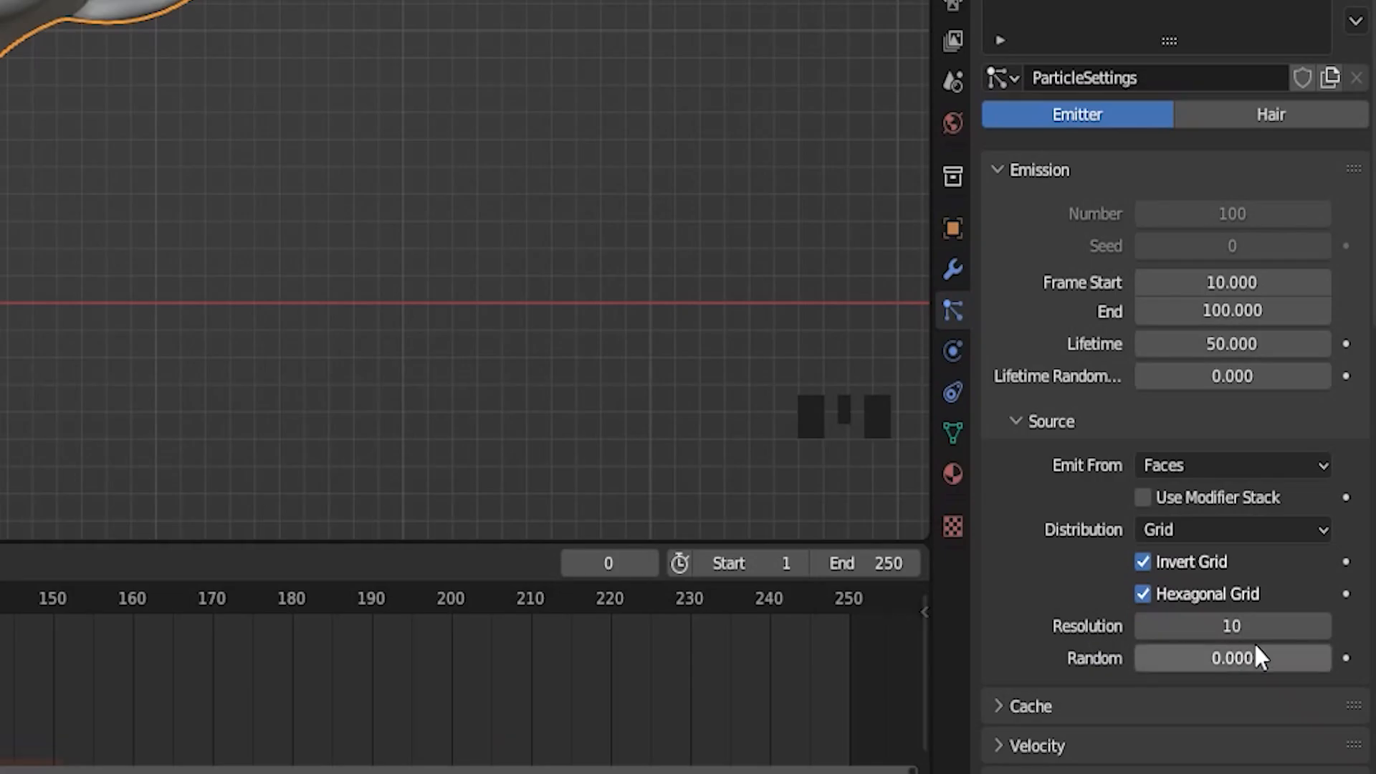
# Set the emission grid's resolution to 64 and play the explosion
pyautogui.click(1315, 676)
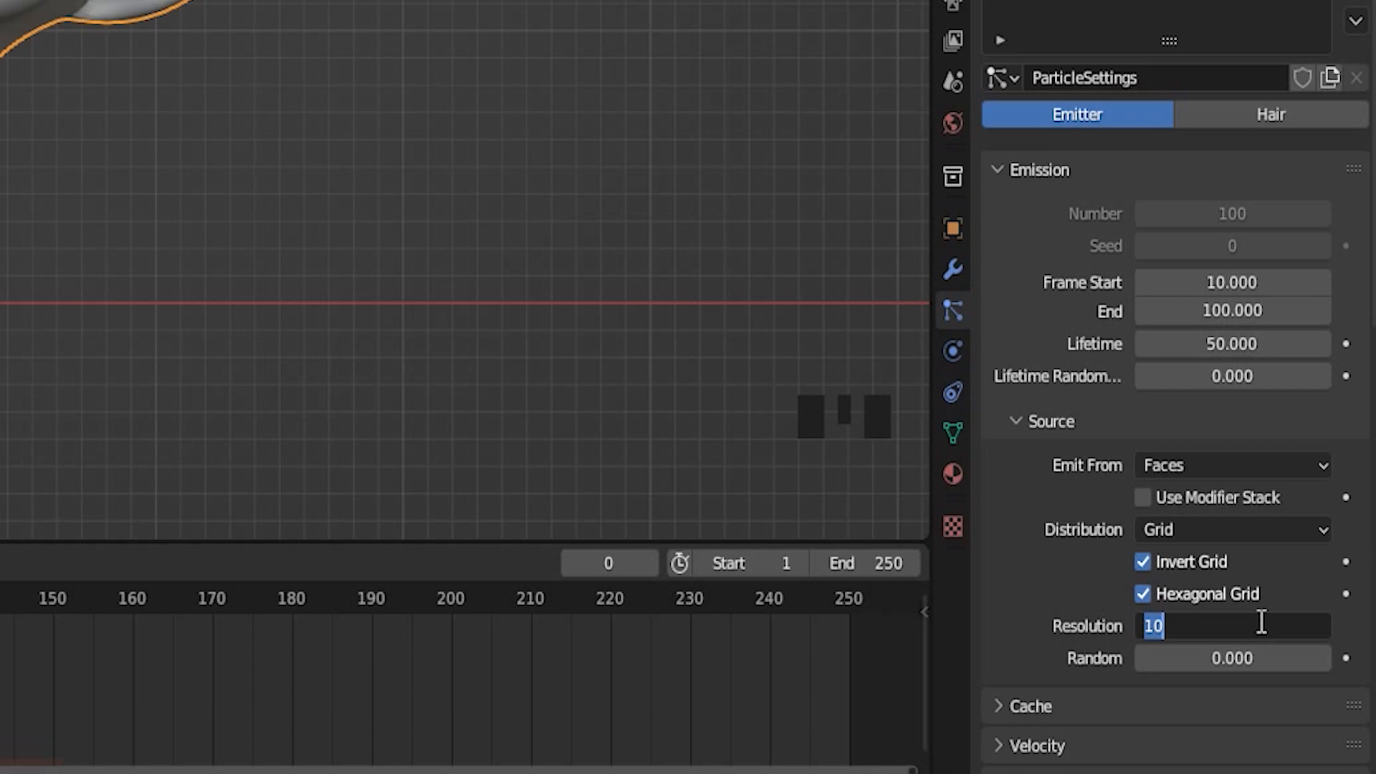
pyautogui.write('64')
pyautogui.press('Return')
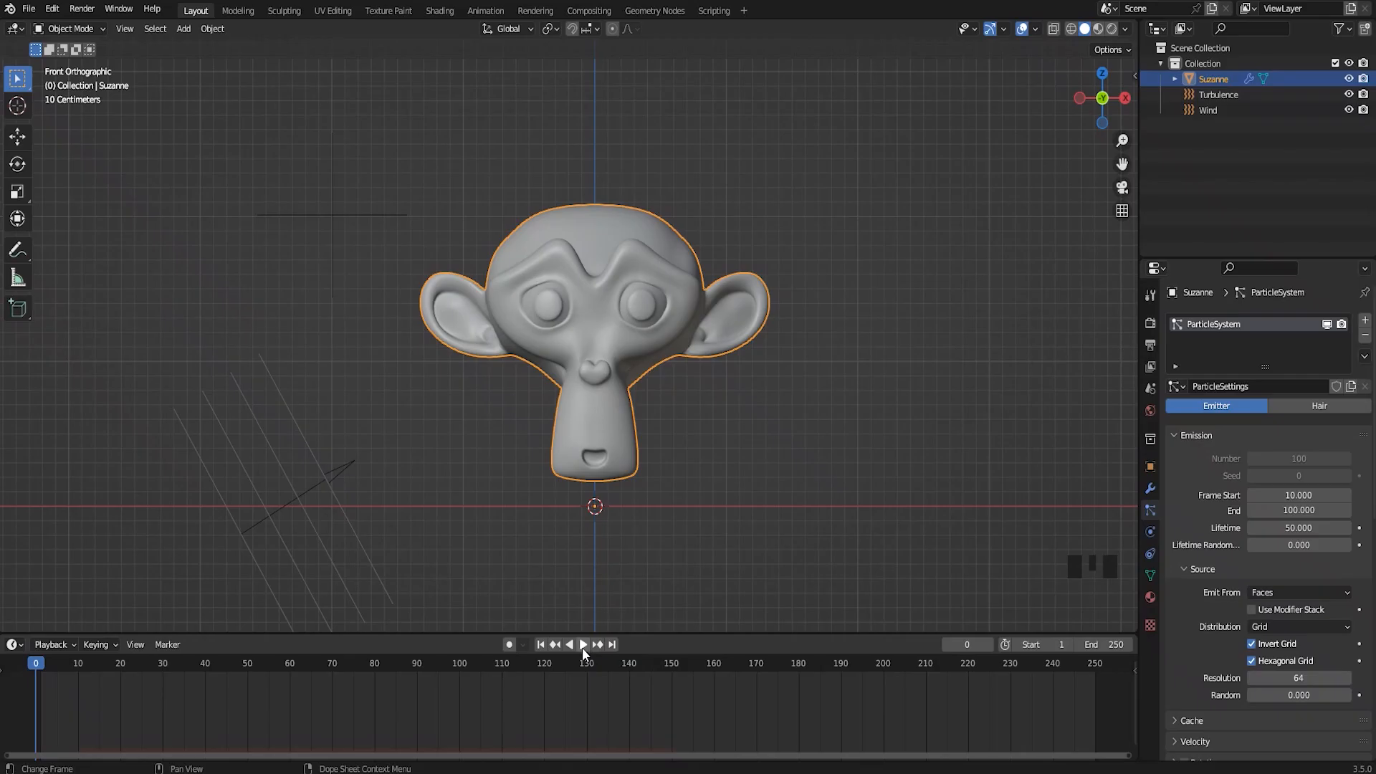
pyautogui.click(582, 644)
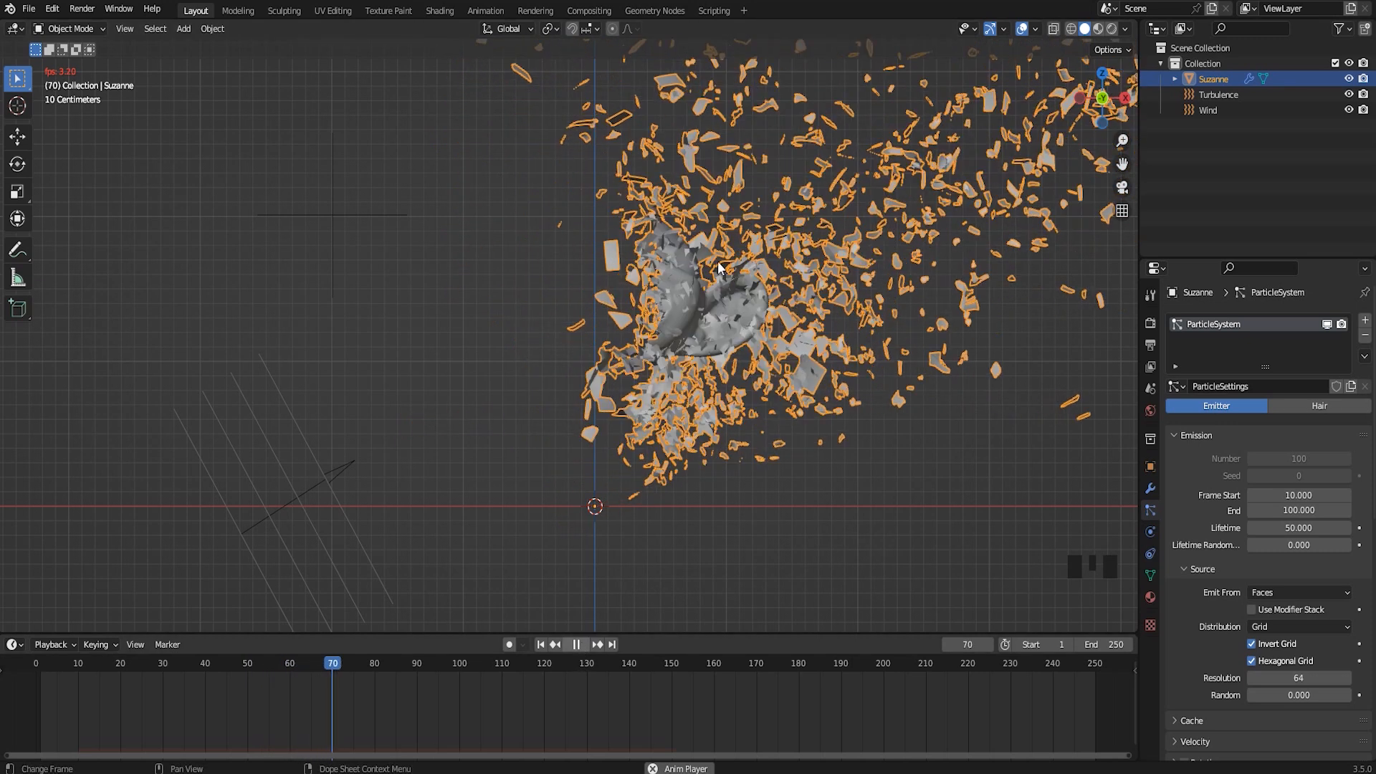
# Stop the playback, rewind to frame 0 and bake the particle system's cache
pyautogui.click(574, 646)
pyautogui.moveTo(356, 669); pyautogui.dragTo(31, 677)
pyautogui.scroll(-2, 667, 368)
pyautogui.scroll(1, 673, 369)
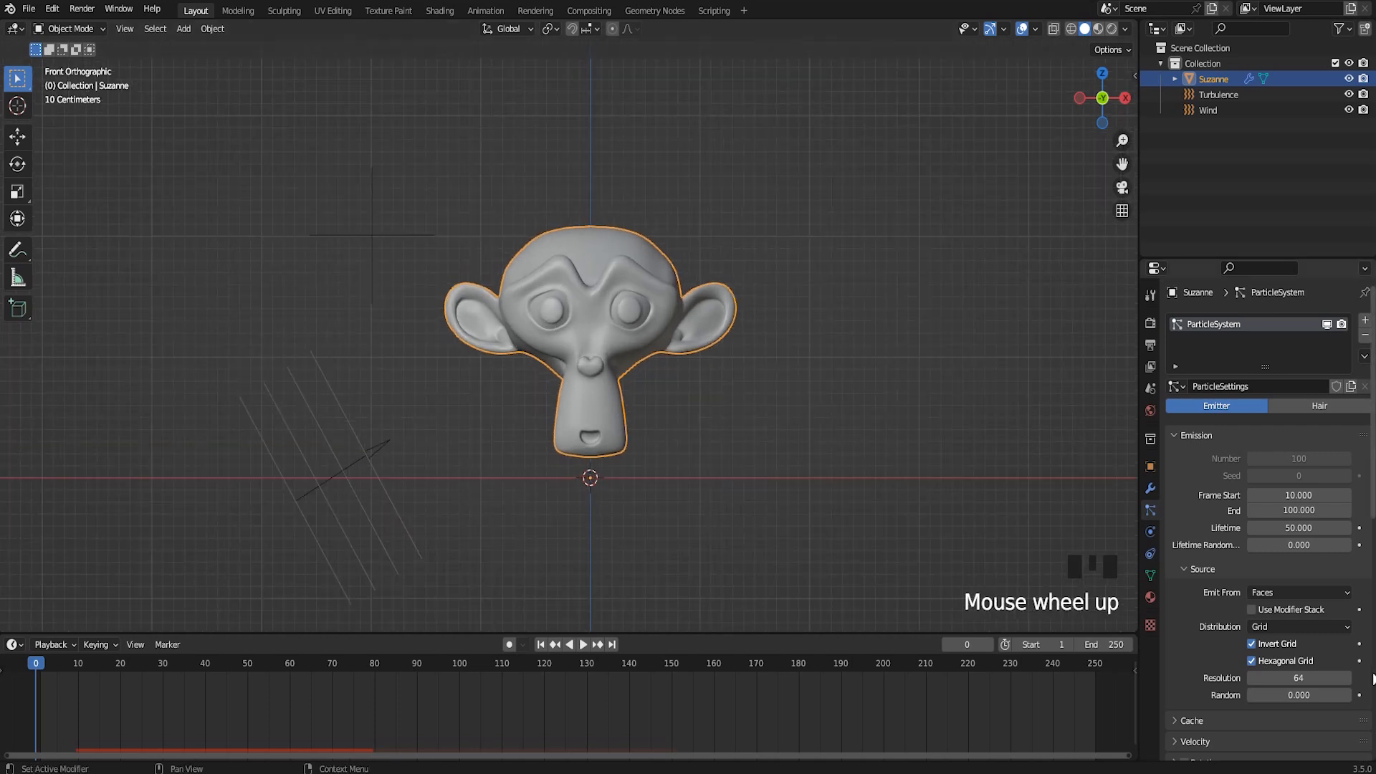
pyautogui.click(1176, 721)
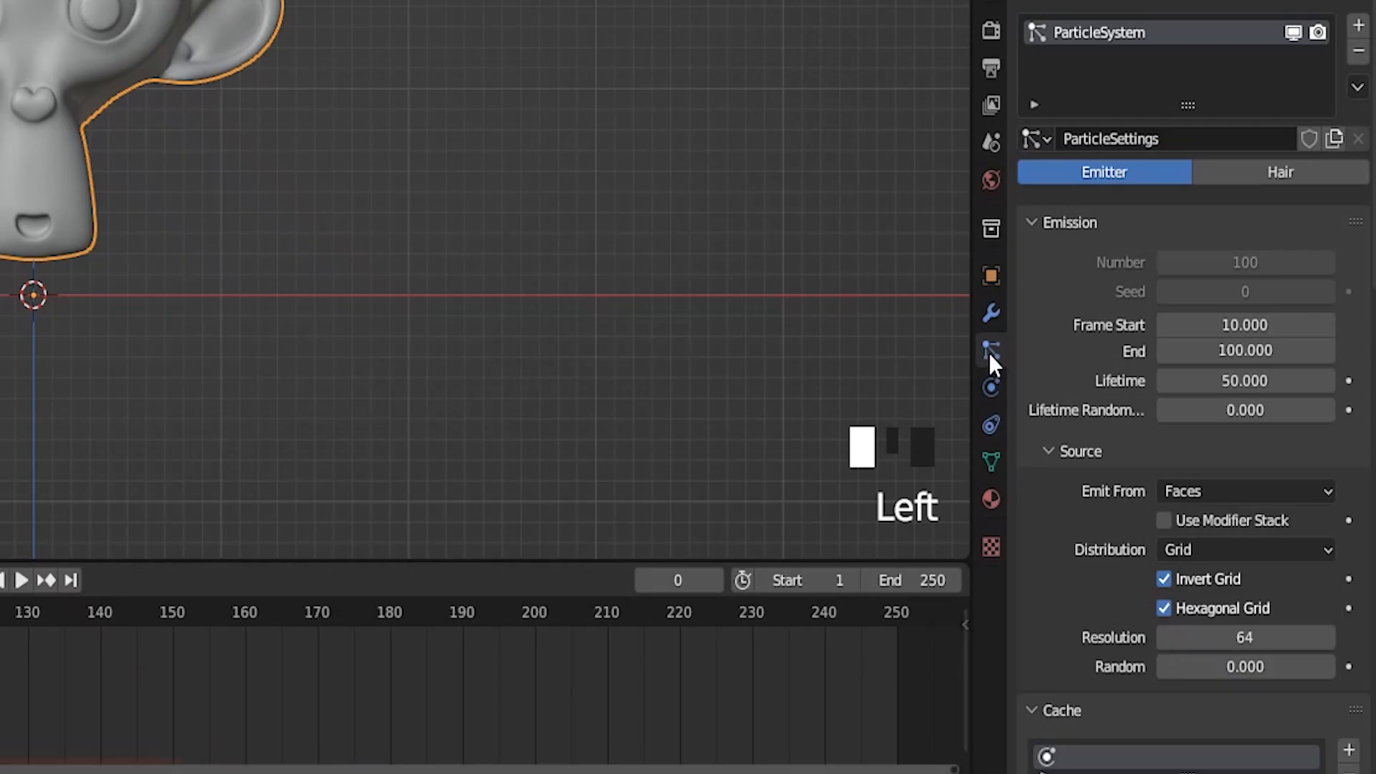
pyautogui.scroll(-7, 1086, 483)
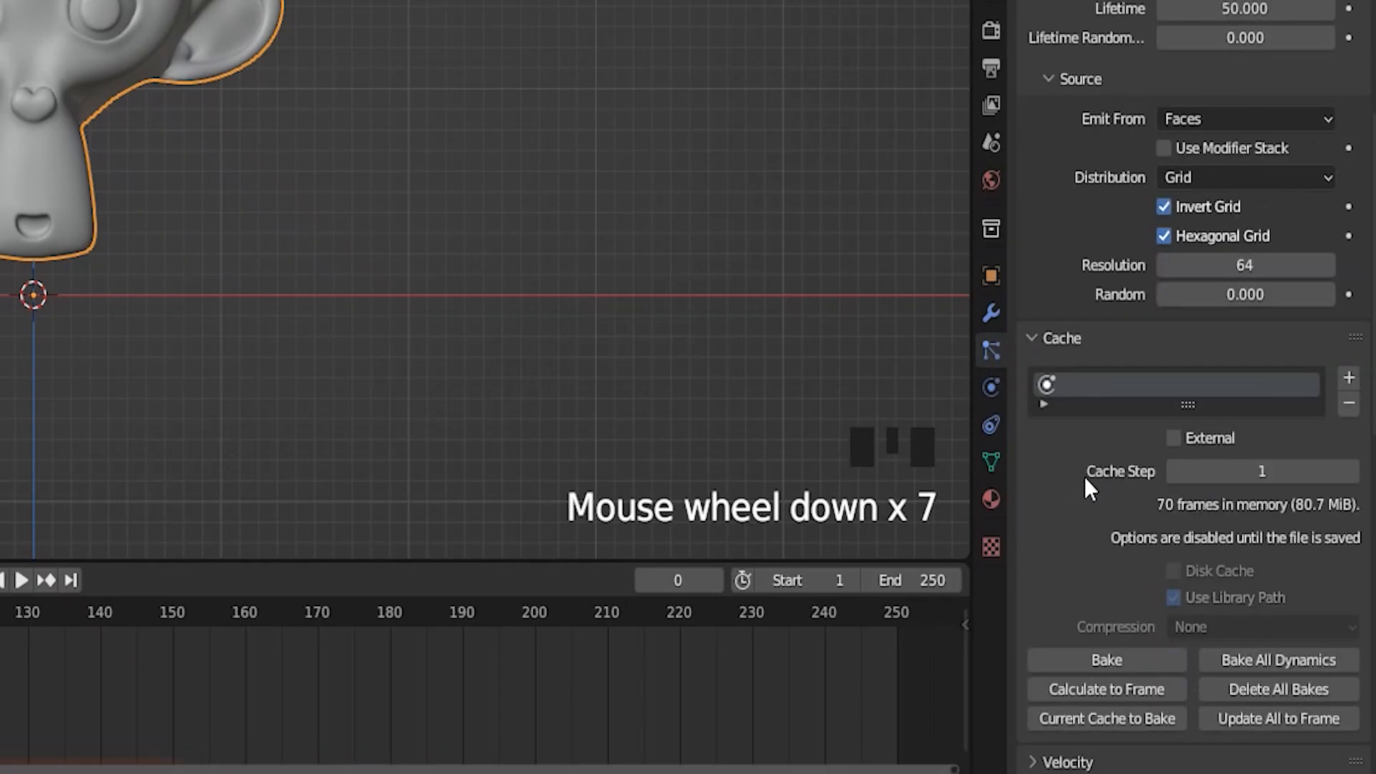
pyautogui.click(1104, 660)
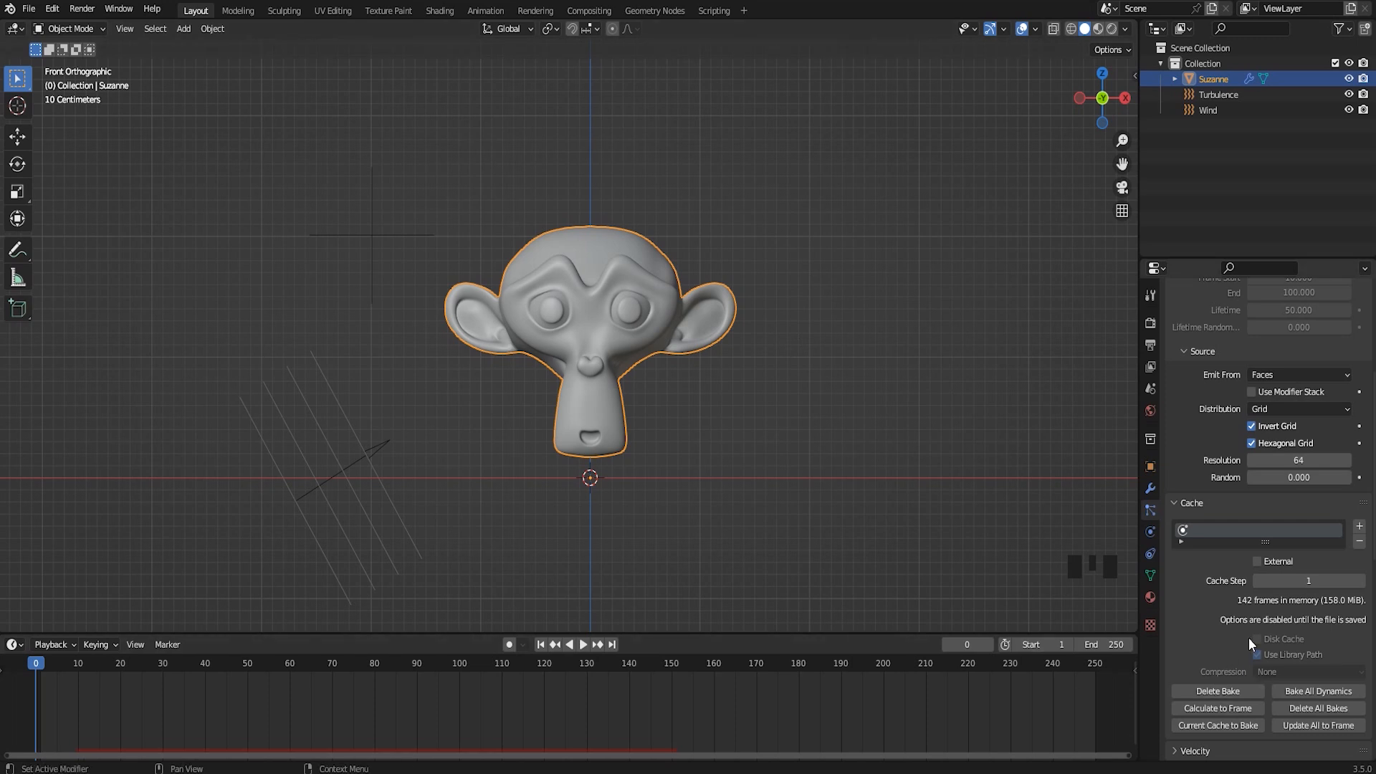
# Play back the baked explosion and return to frame 0
pyautogui.click(585, 644)
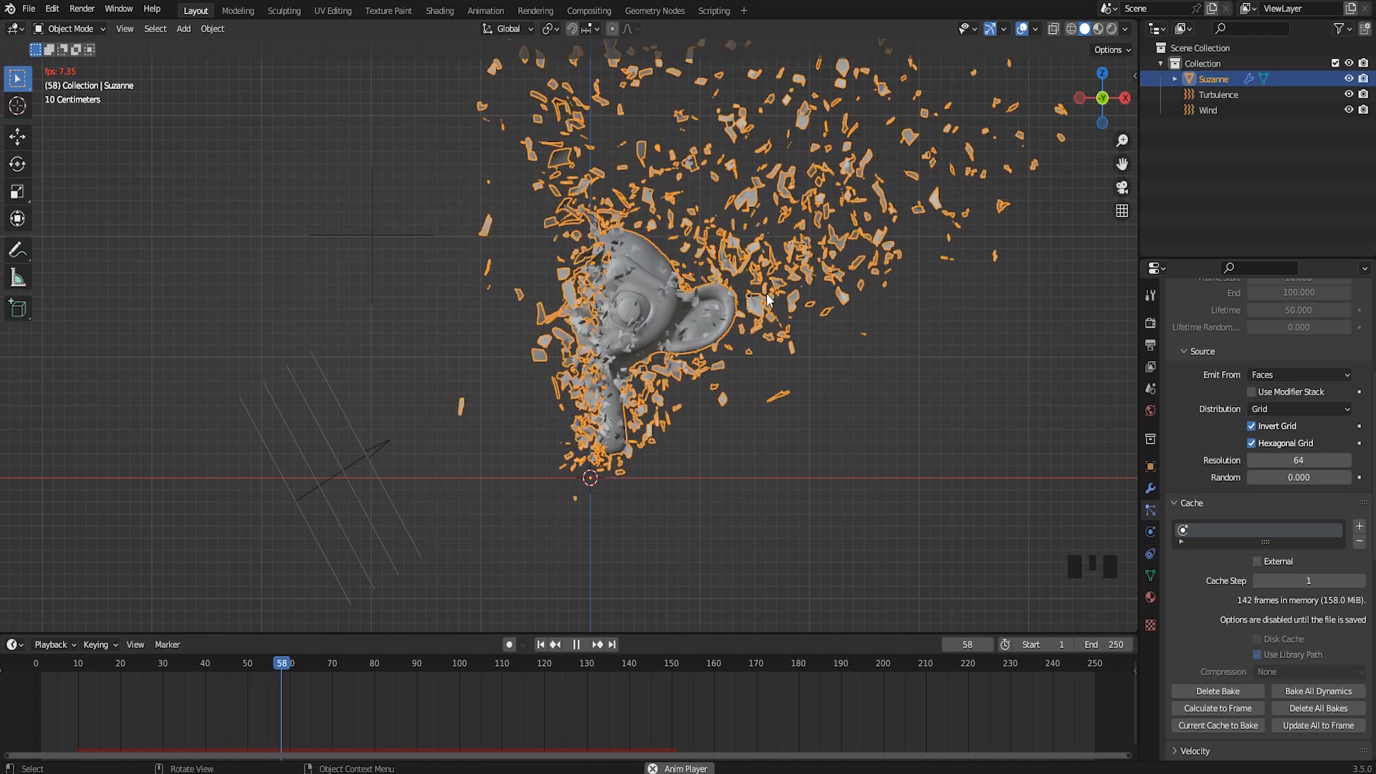
pyautogui.press('Left')
pyautogui.press('Left')
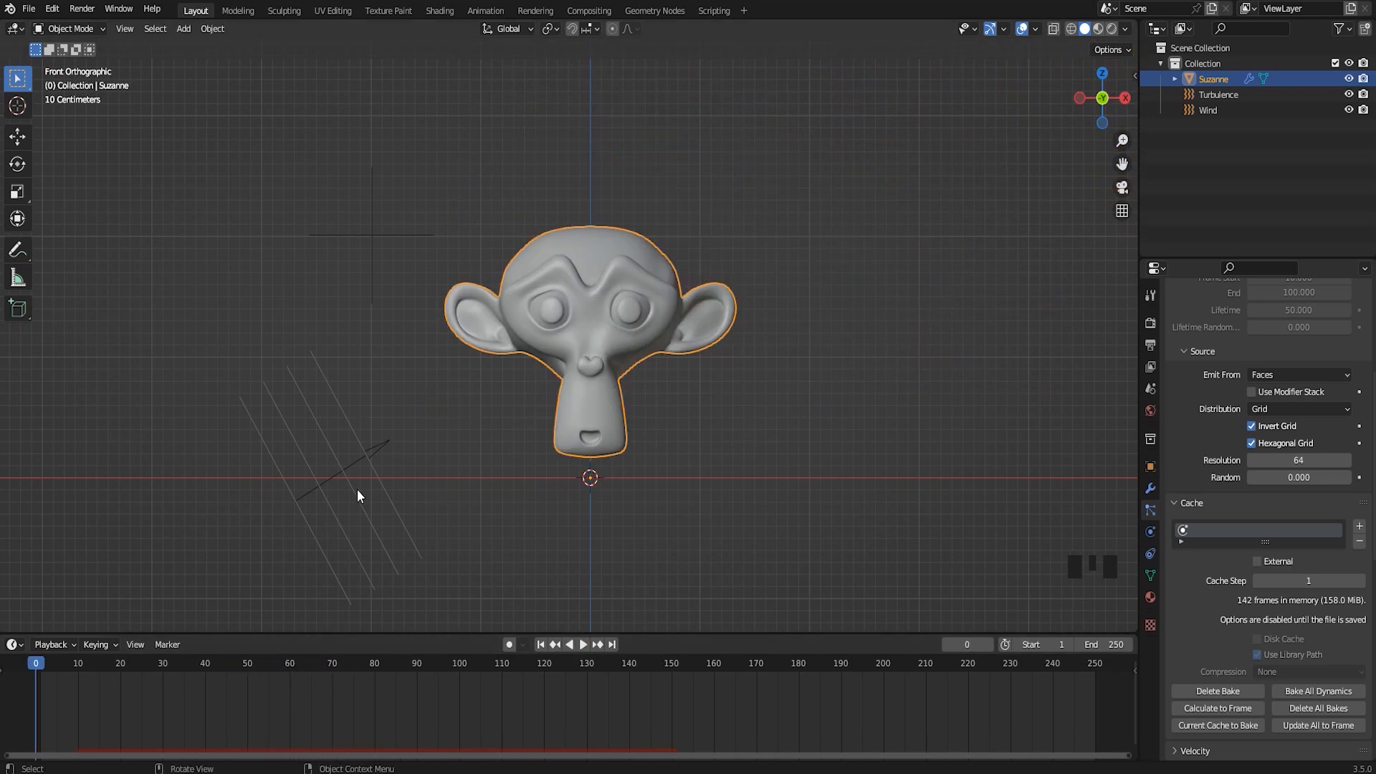
pyautogui.click(340, 473)
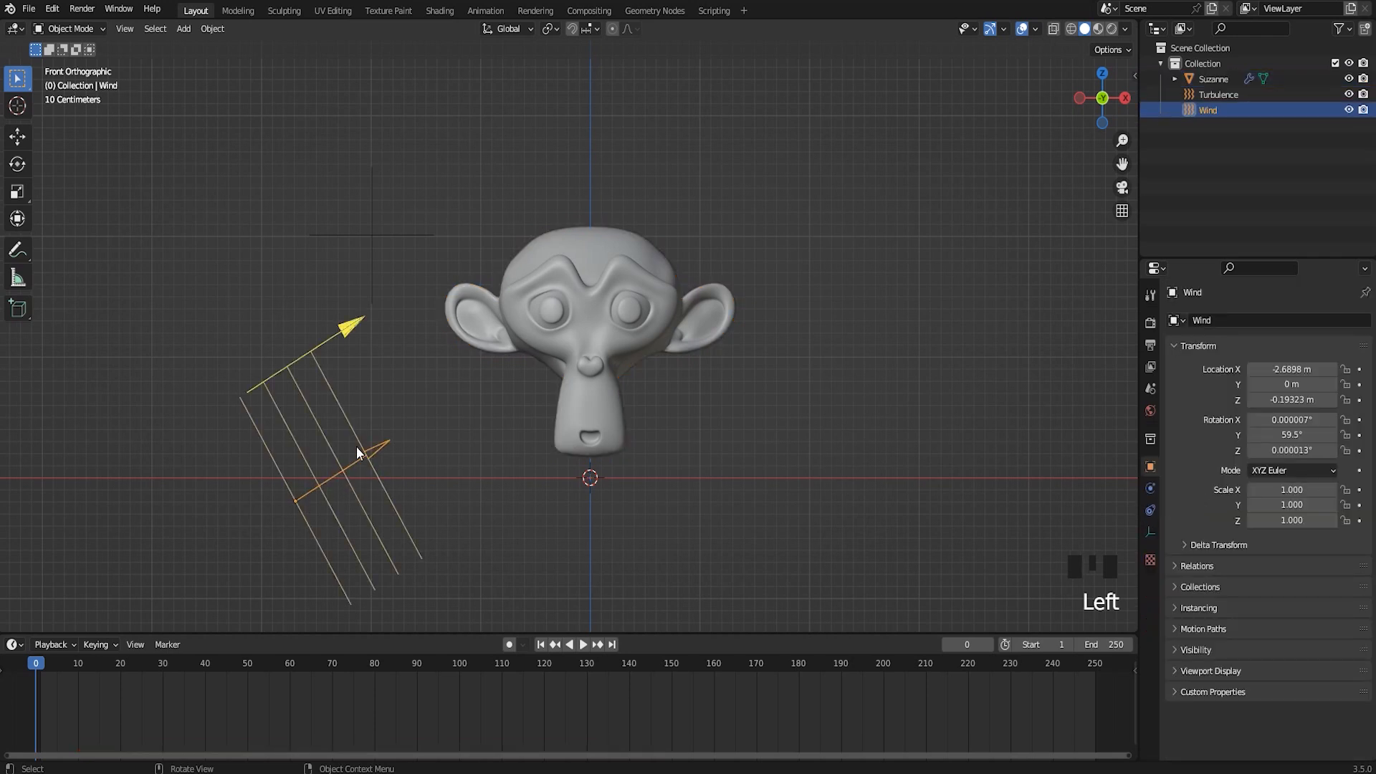
pyautogui.click(372, 234)
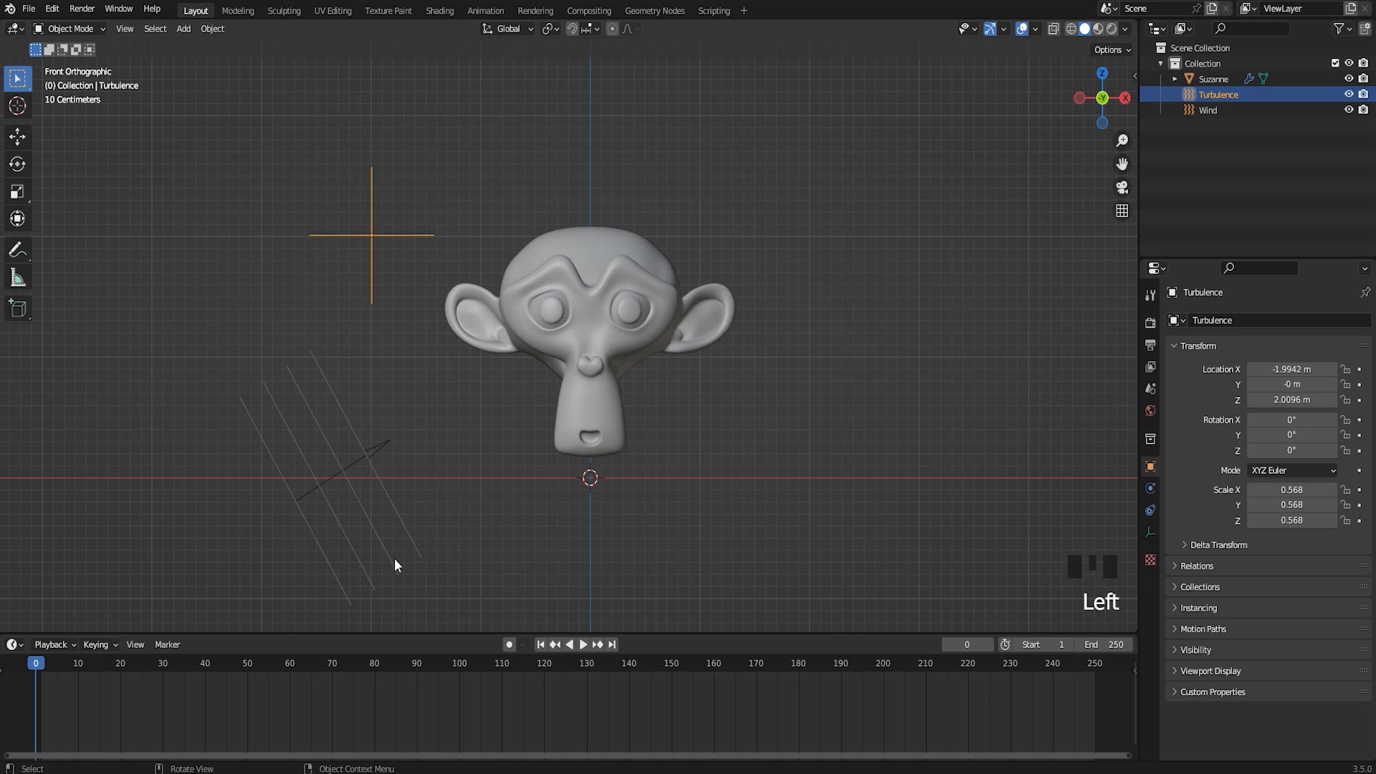
pyautogui.click(638, 295)
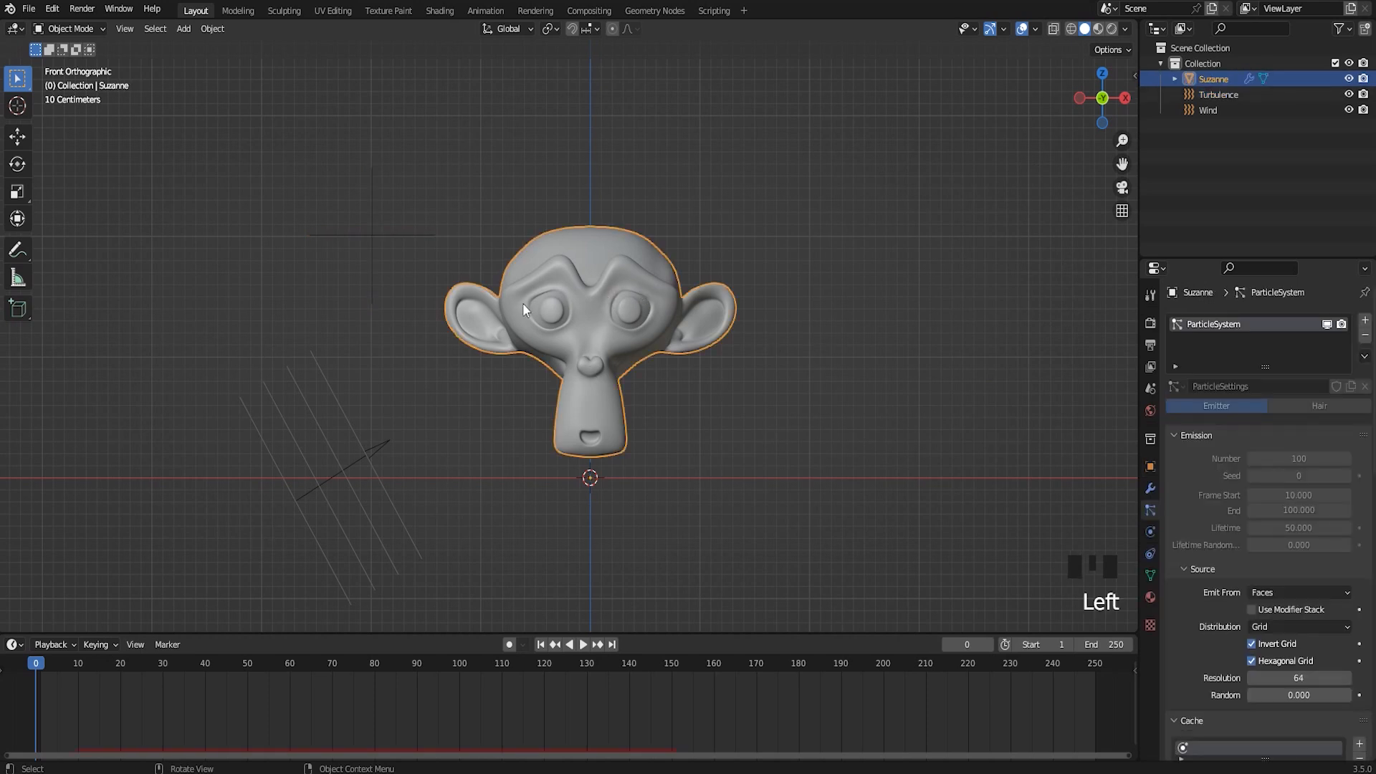
# Set the Turbulence force field's strength to 30
pyautogui.click(373, 234)
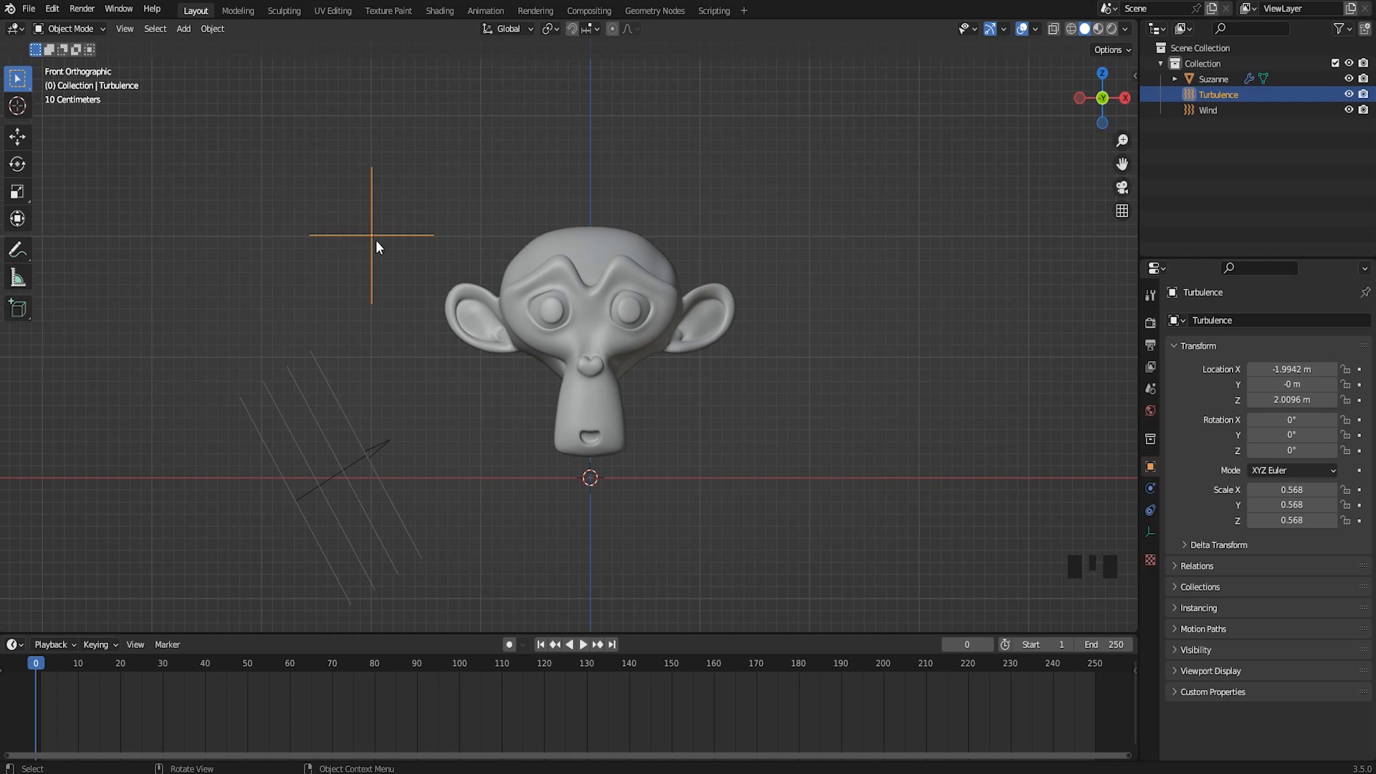
pyautogui.click(1151, 488)
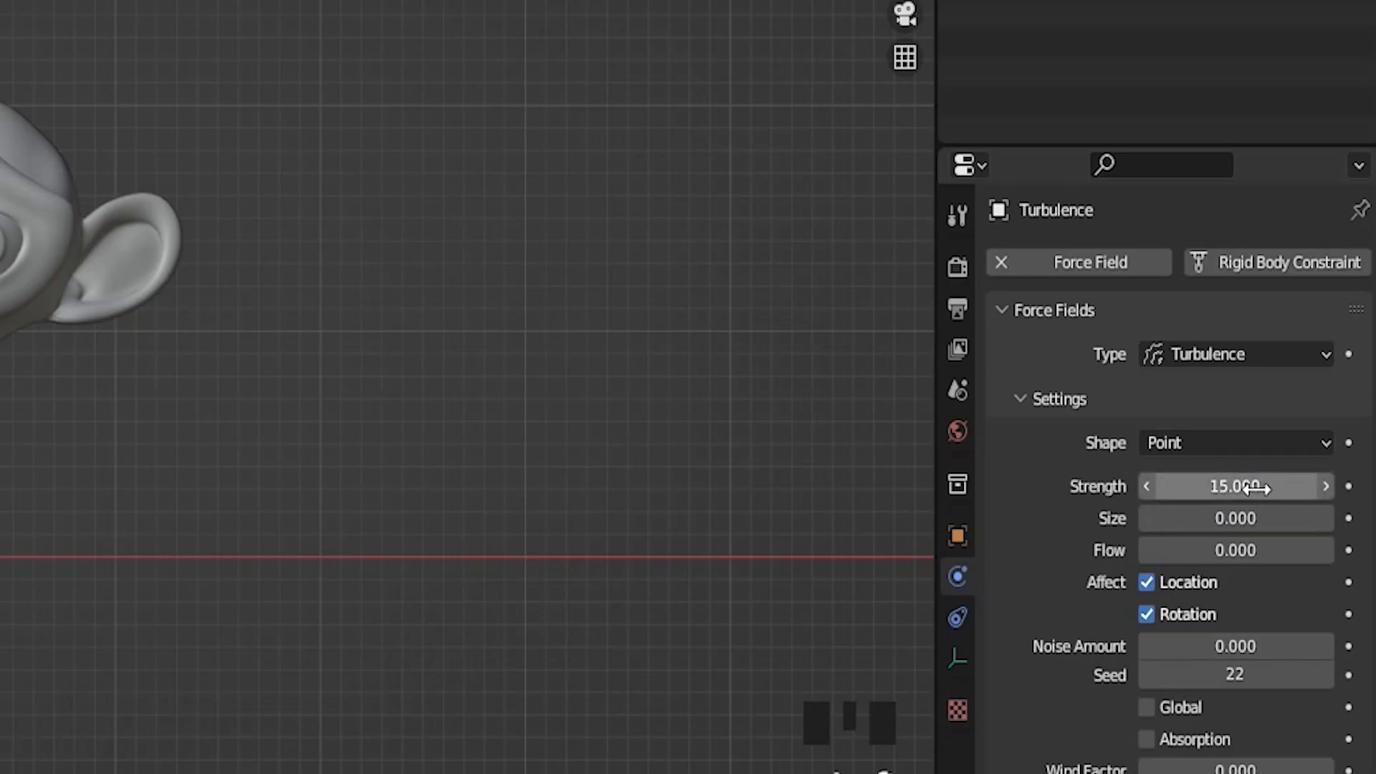
pyautogui.click(1258, 488)
pyautogui.write('30')
pyautogui.press('Return')
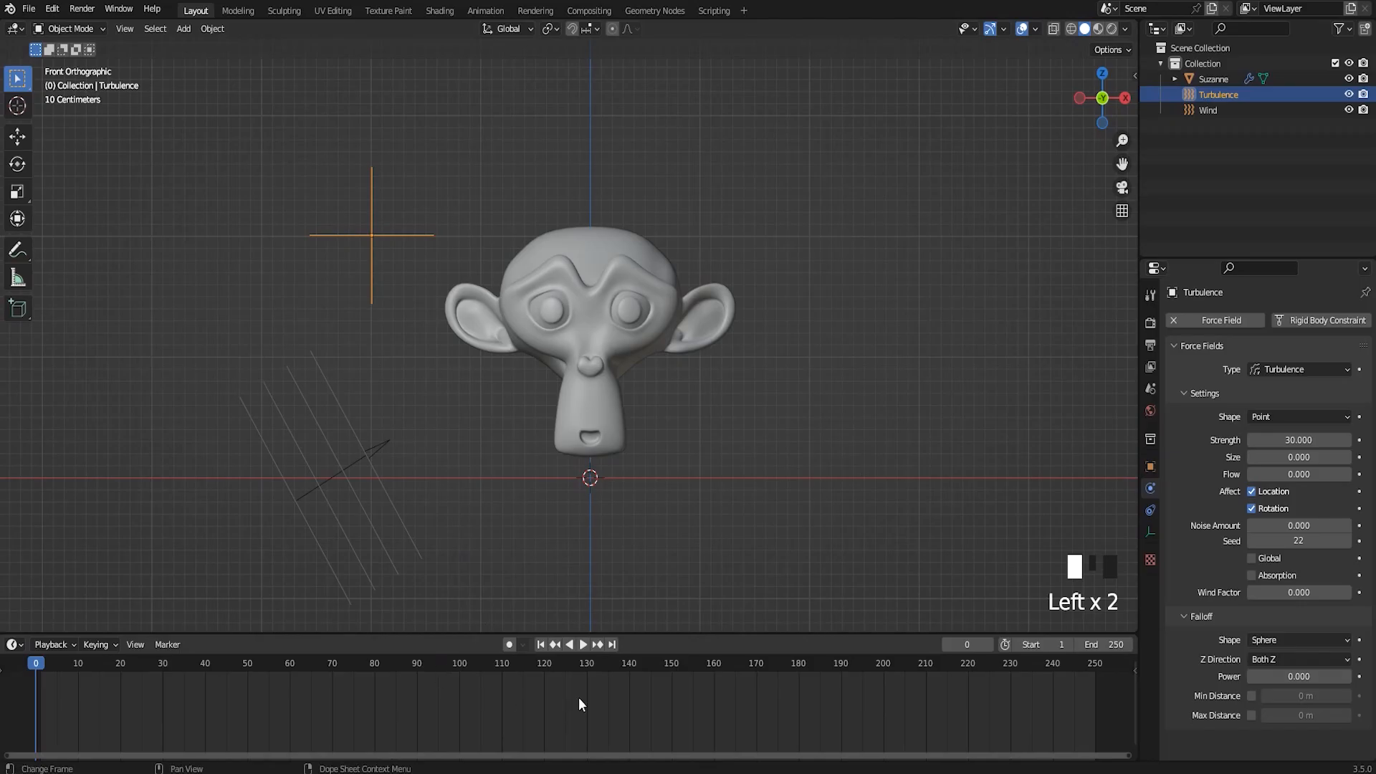
# Play the explosion with the stronger turbulence, scrub back through frame 80 and return to frame 1
pyautogui.click(581, 648)
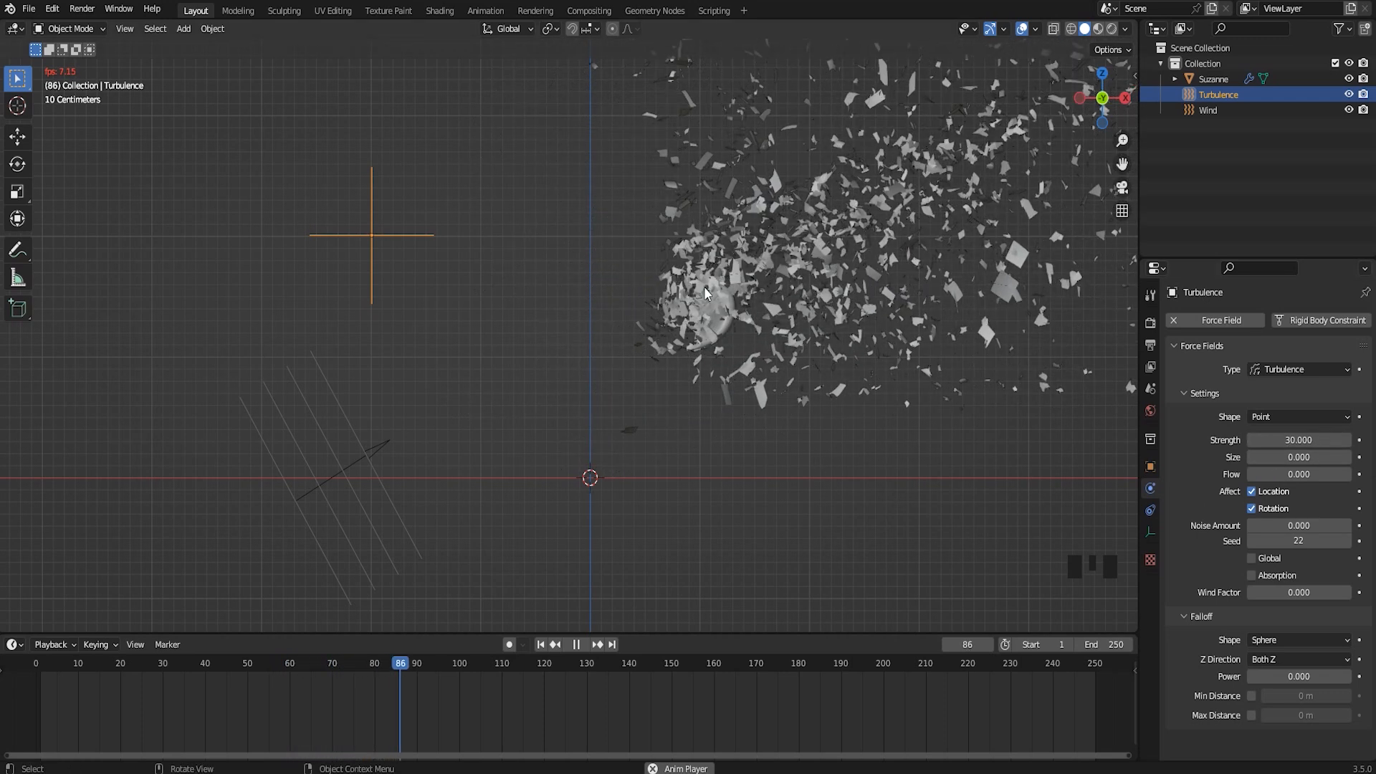
pyautogui.click(582, 647)
pyautogui.moveTo(417, 665); pyautogui.dragTo(376, 686)
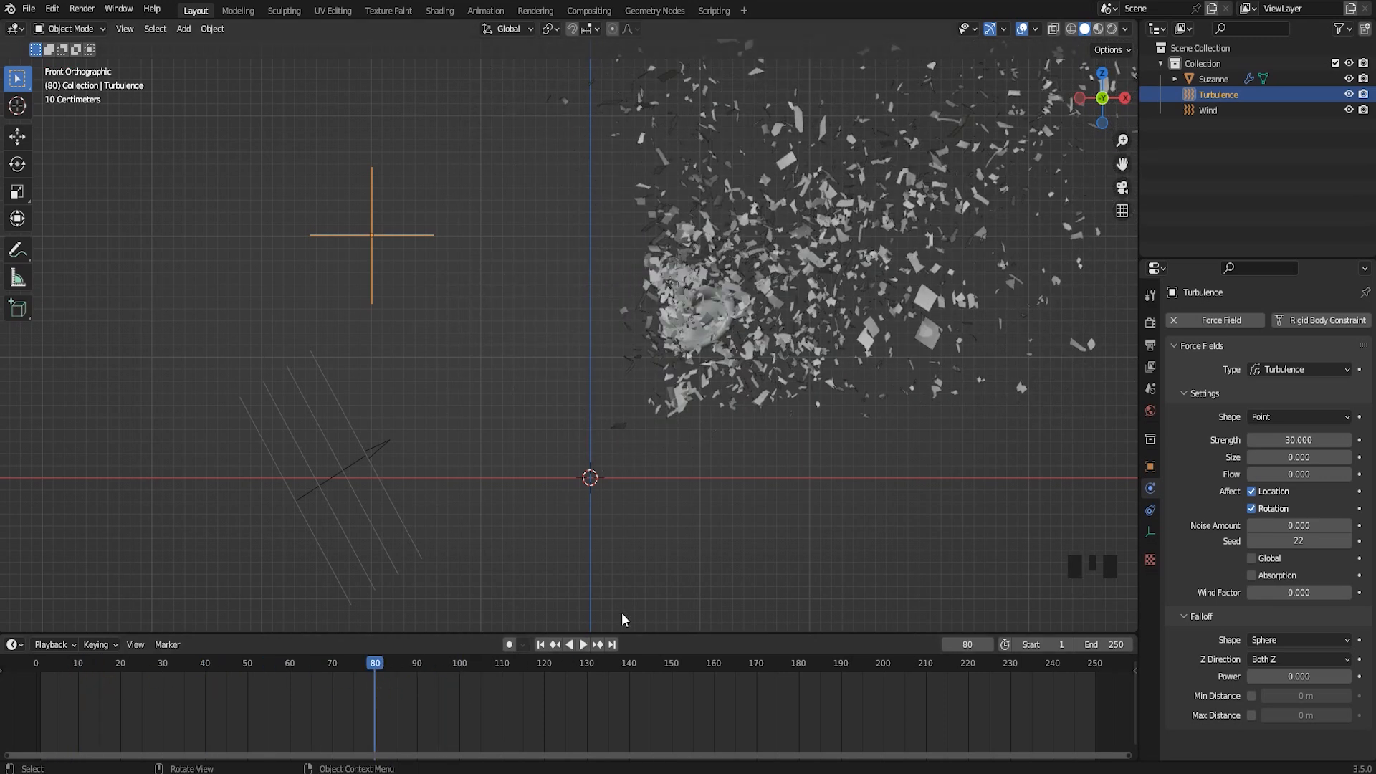
pyautogui.moveTo(326, 665); pyautogui.dragTo(41, 695)
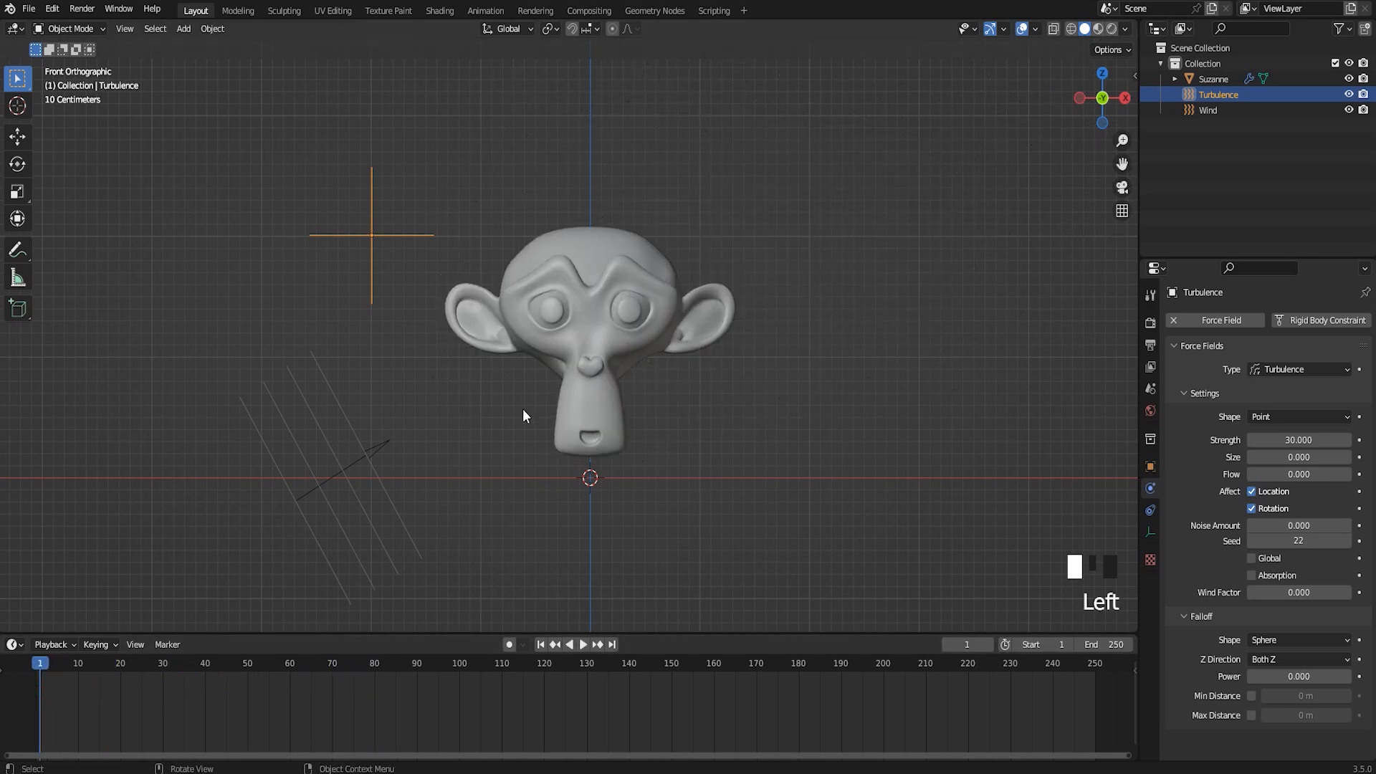
# Delete the monkey head's baked particle cache
pyautogui.click(617, 284)
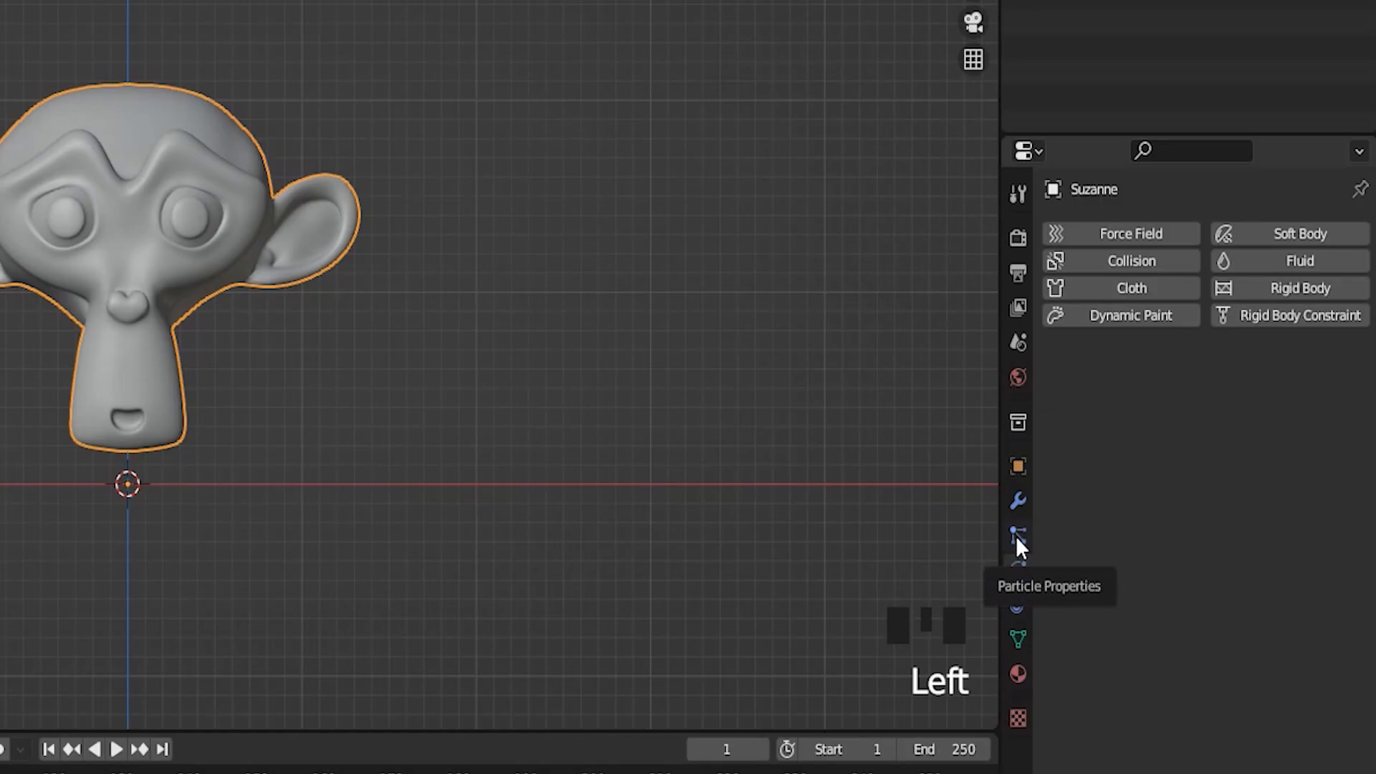
pyautogui.click(1150, 510)
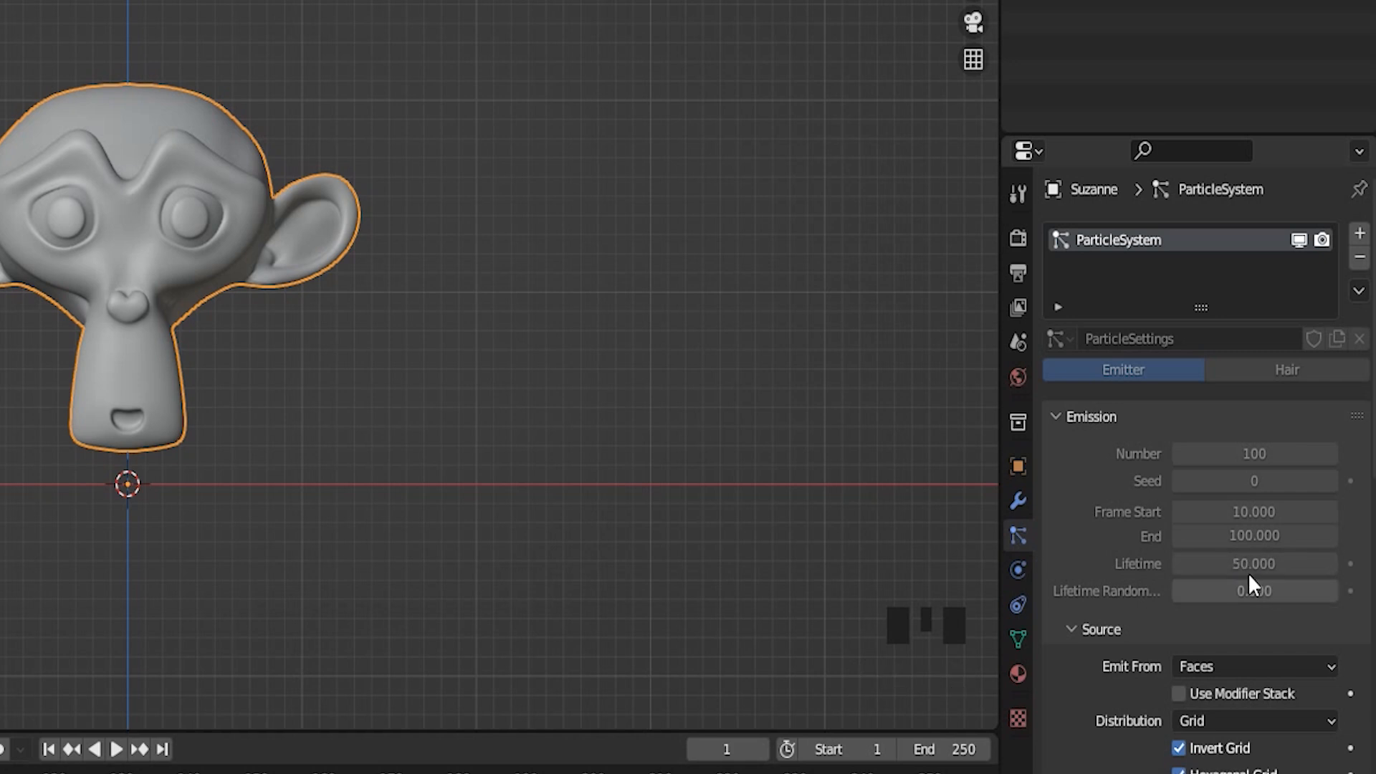
pyautogui.scroll(-12, 1216, 572)
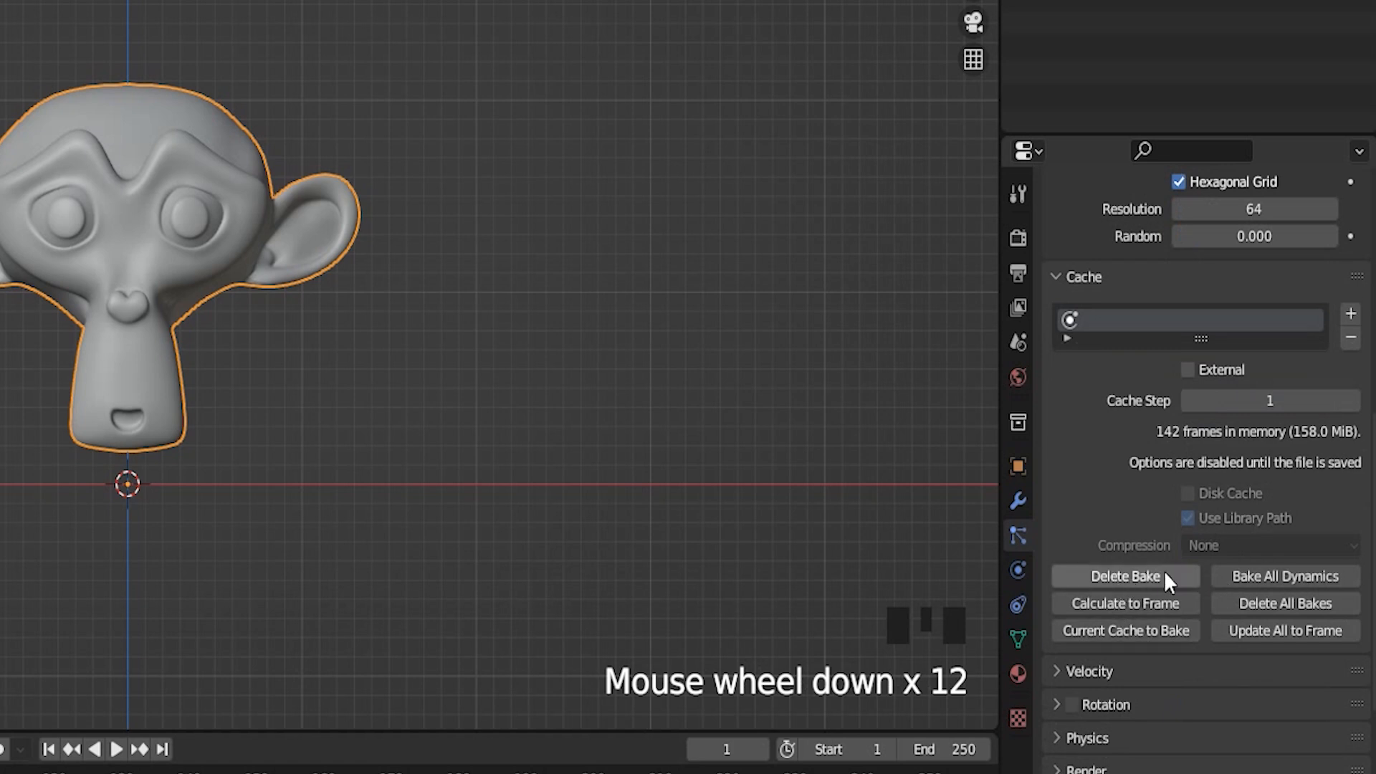
pyautogui.click(1128, 579)
# Set the emitted particles' lifetime to 100 frames
pyautogui.scroll(10, 1203, 687)
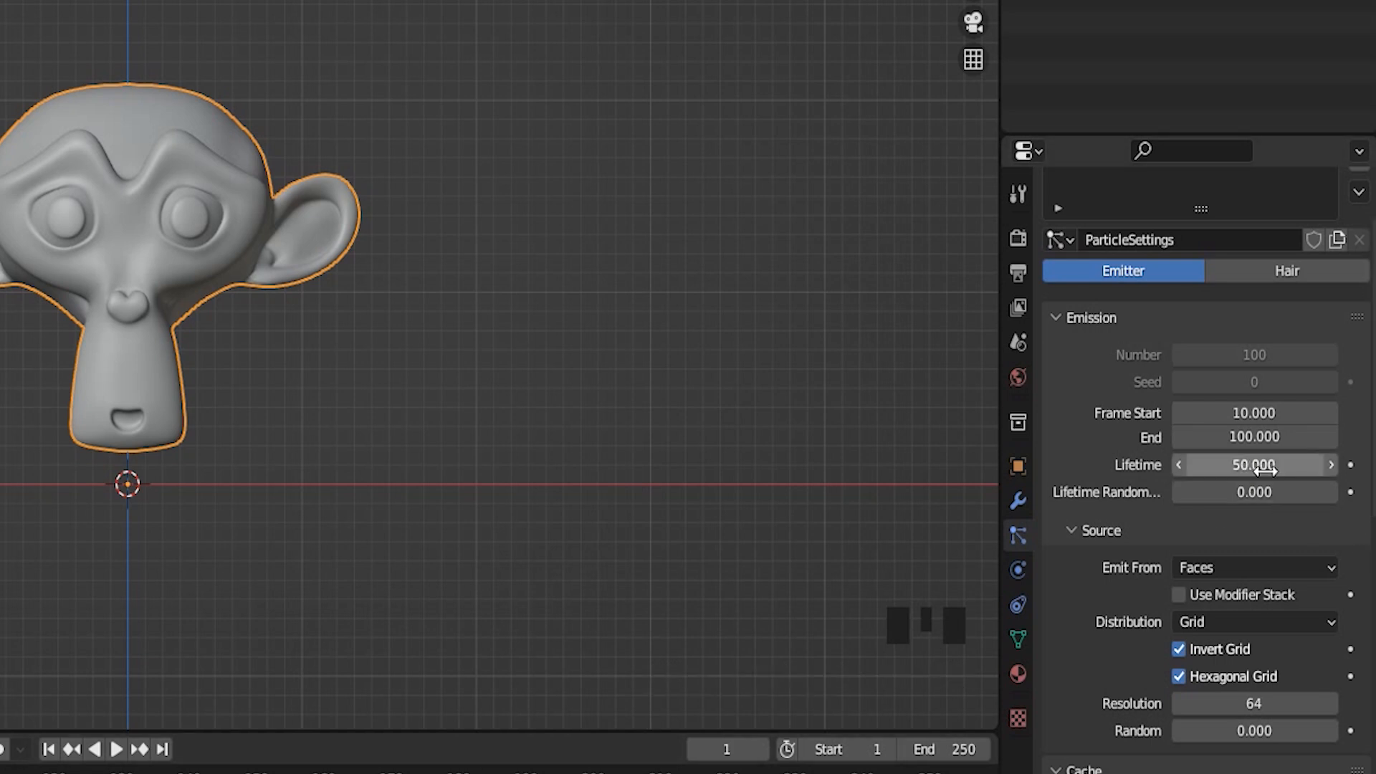
pyautogui.click(1264, 468)
pyautogui.write('100')
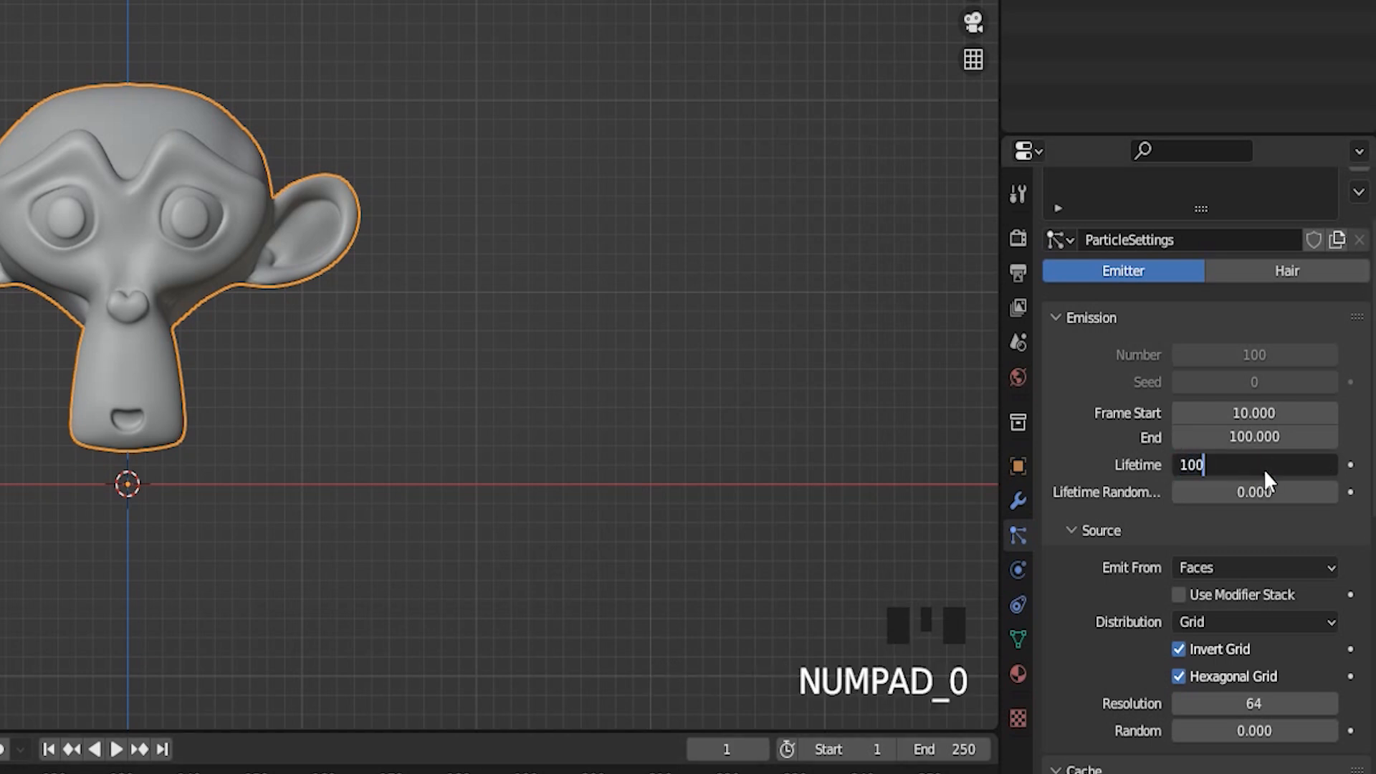
pyautogui.press('Return')
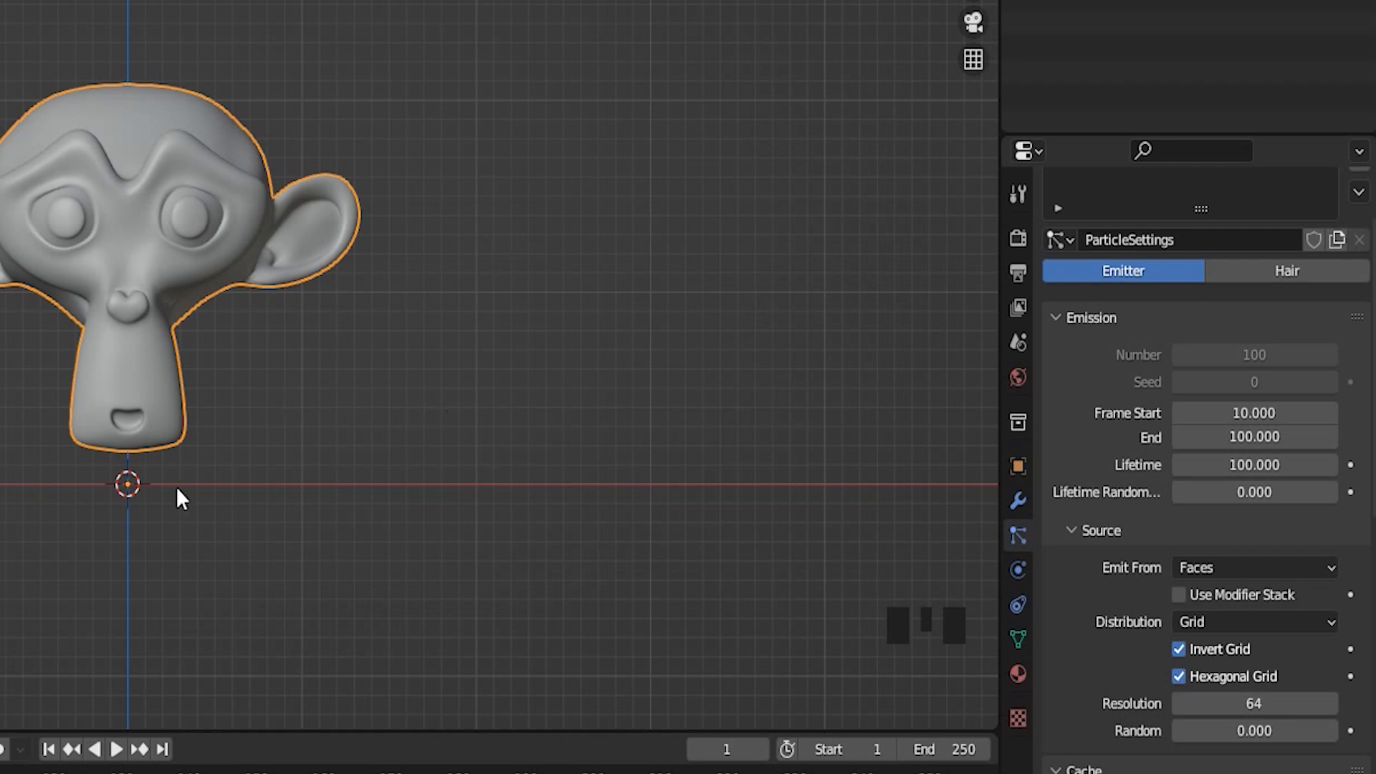
# Play the explosion past frame 140 to watch how far the fragments spread, and stop it
pyautogui.click(114, 749)
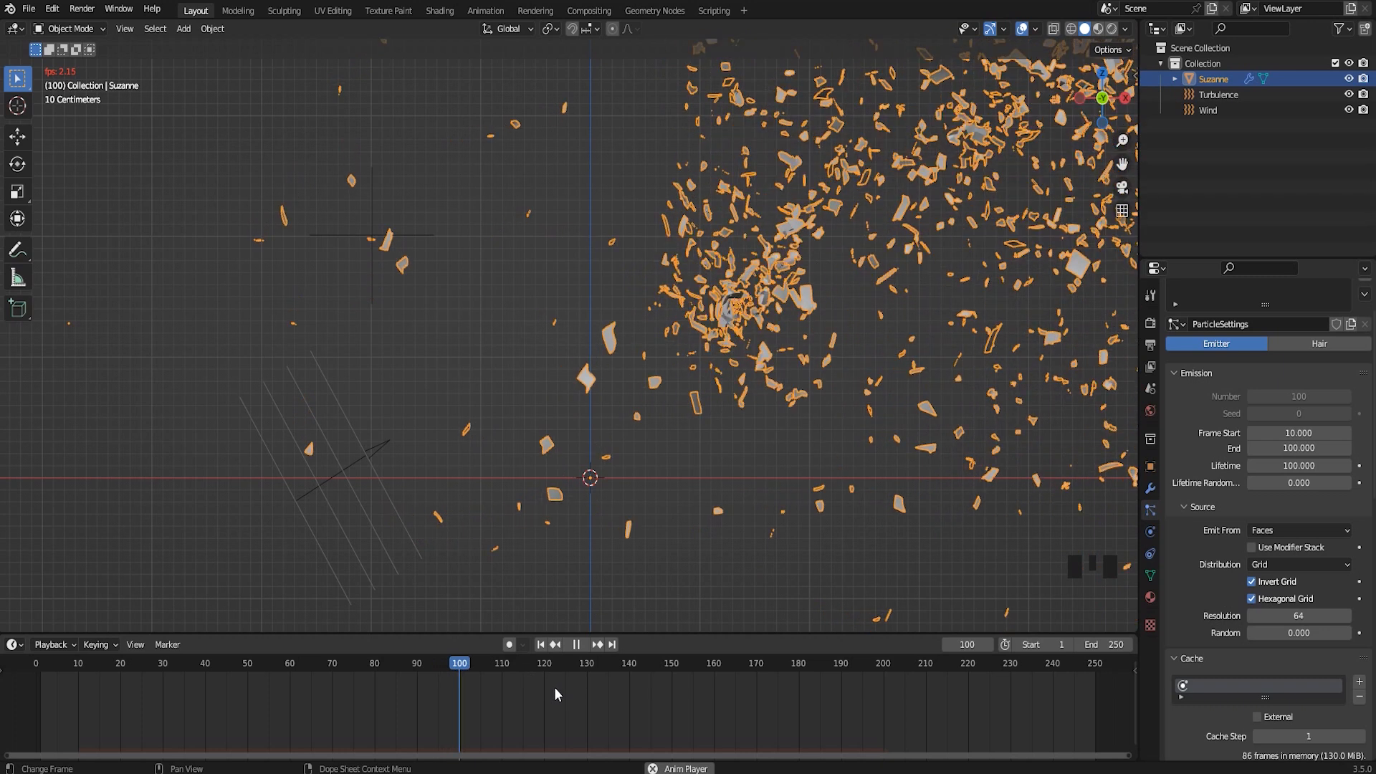
pyautogui.scroll(-1, 826, 416)
pyautogui.scroll(-4, 824, 422)
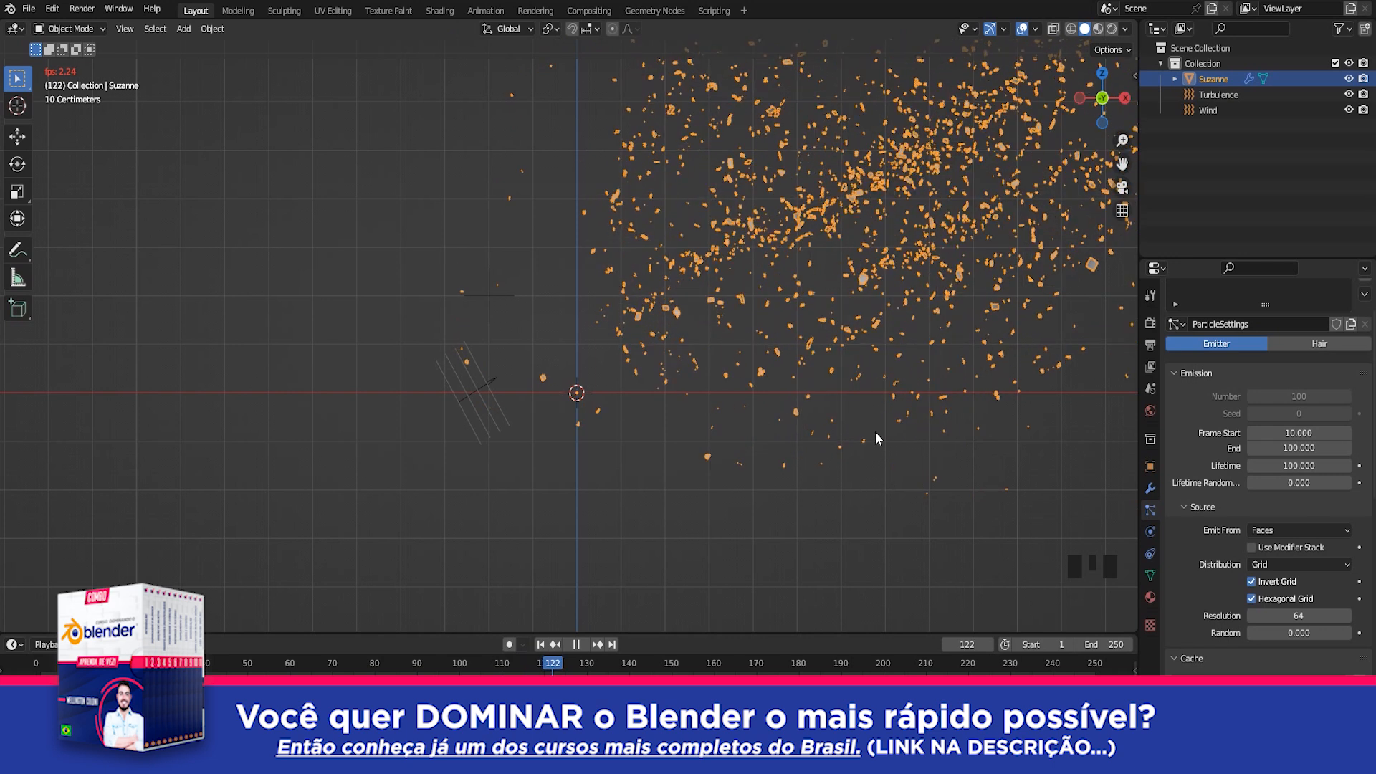
pyautogui.scroll(-2, 775, 419)
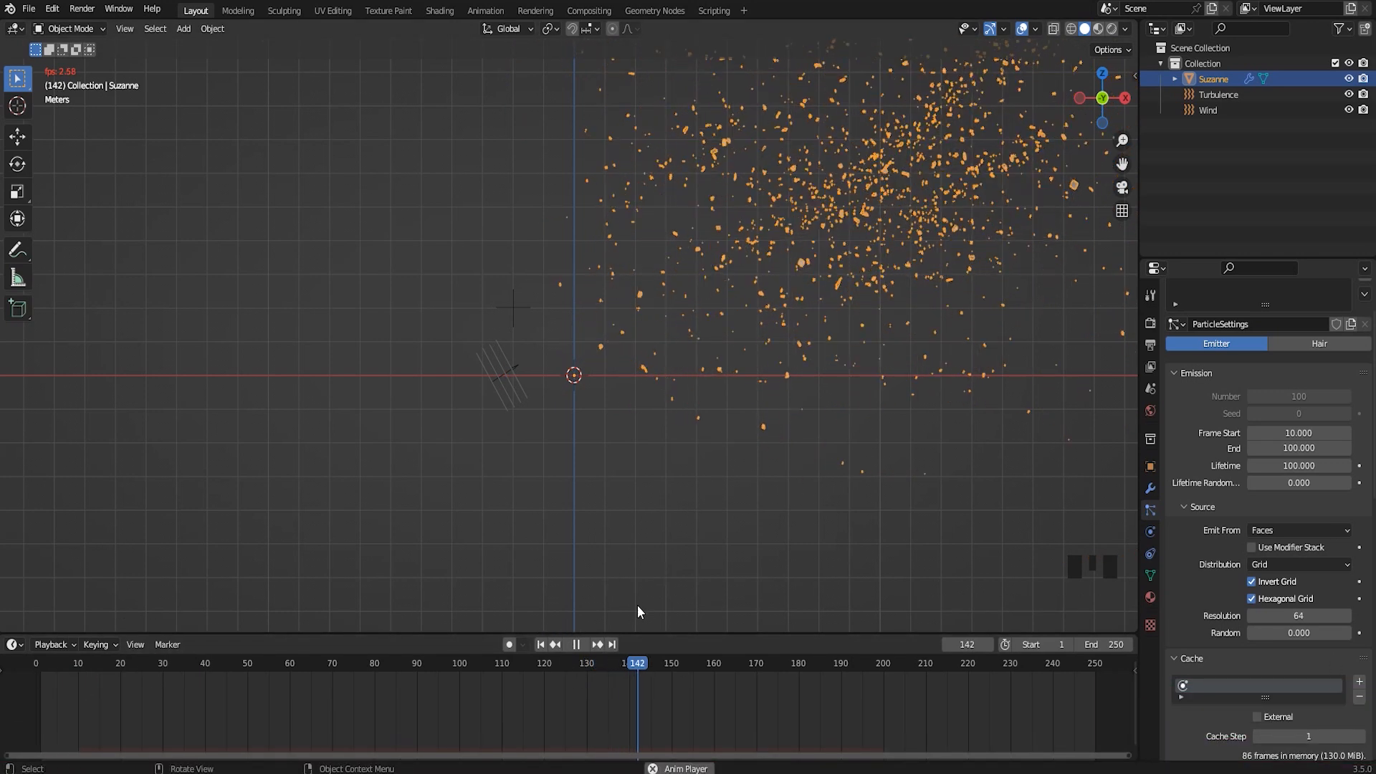
pyautogui.click(584, 645)
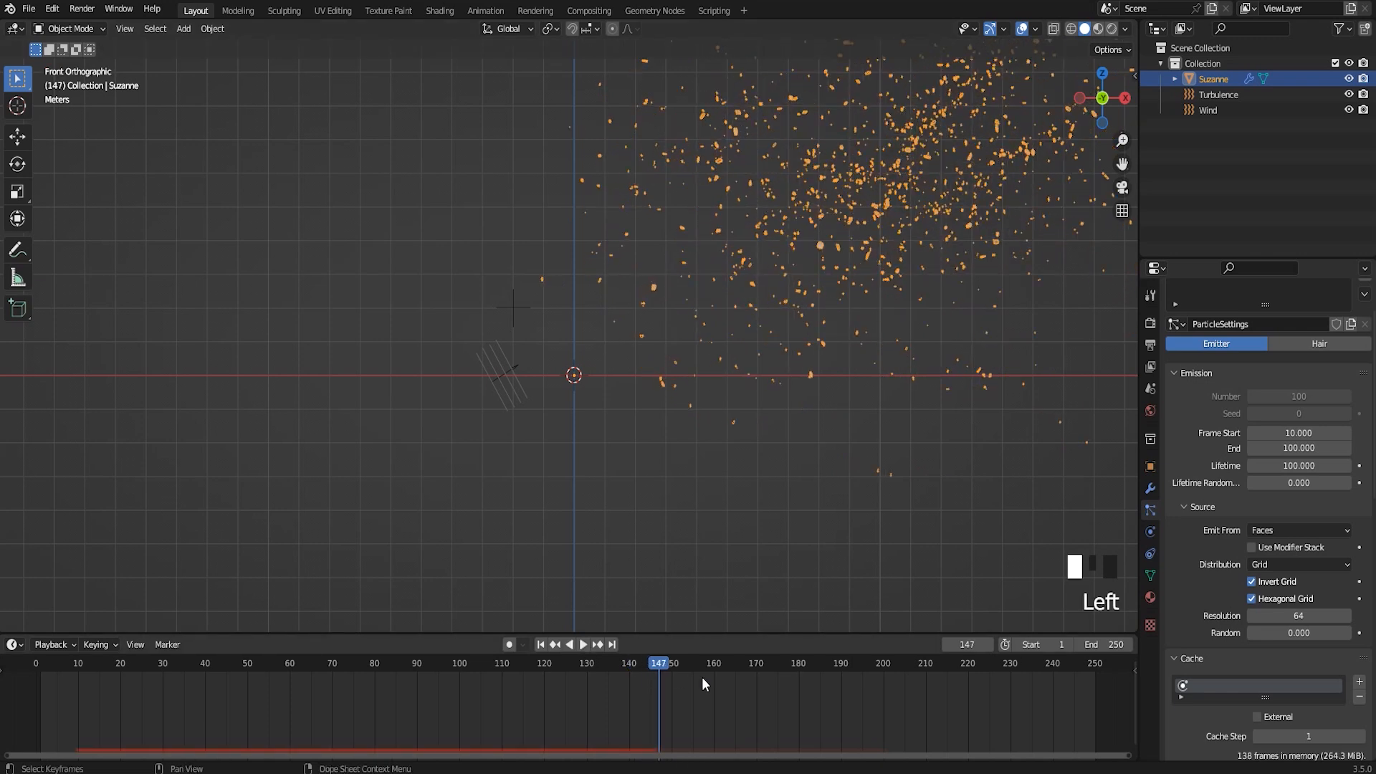
# Rewind to frame 0 and bake the particle cache with the current settings
pyautogui.moveTo(658, 668); pyautogui.dragTo(19, 705)
pyautogui.scroll(-7, 1272, 614)
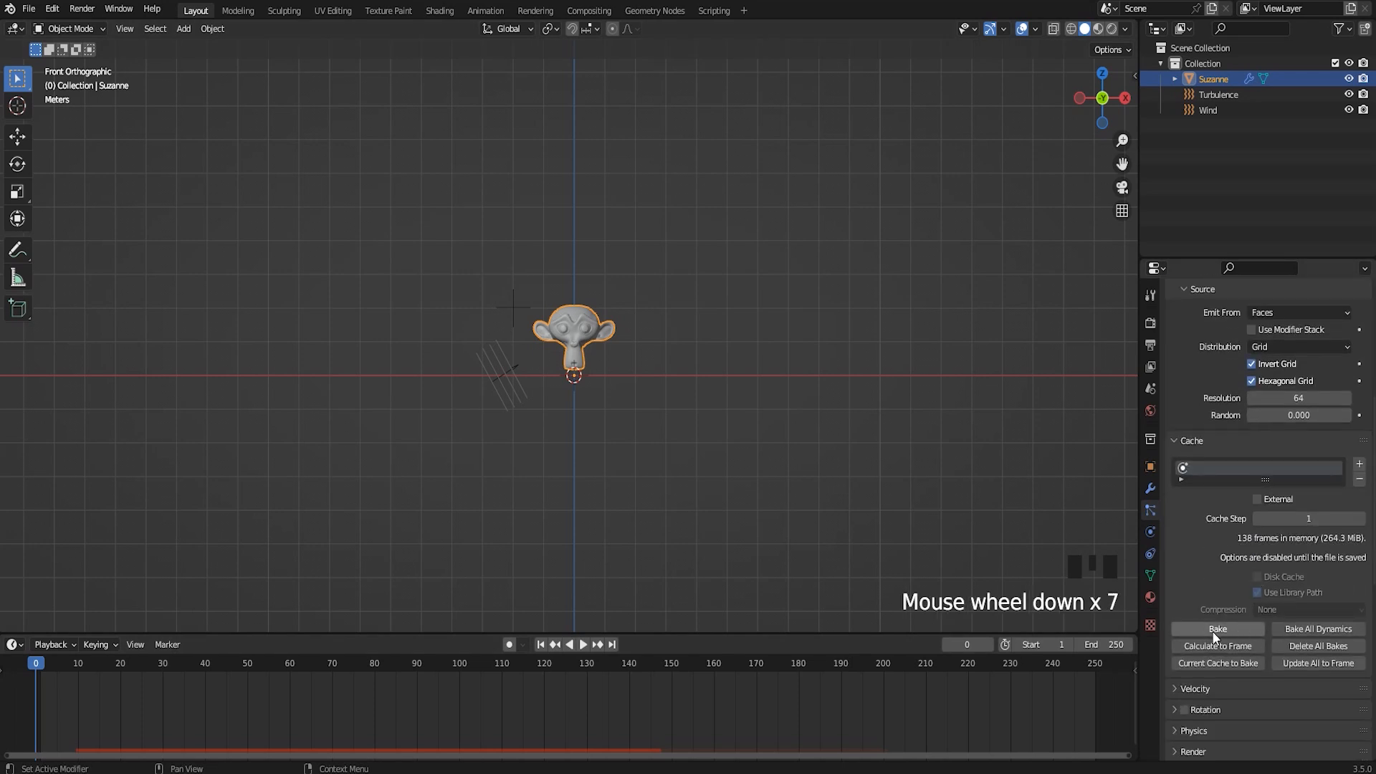
pyautogui.click(1214, 633)
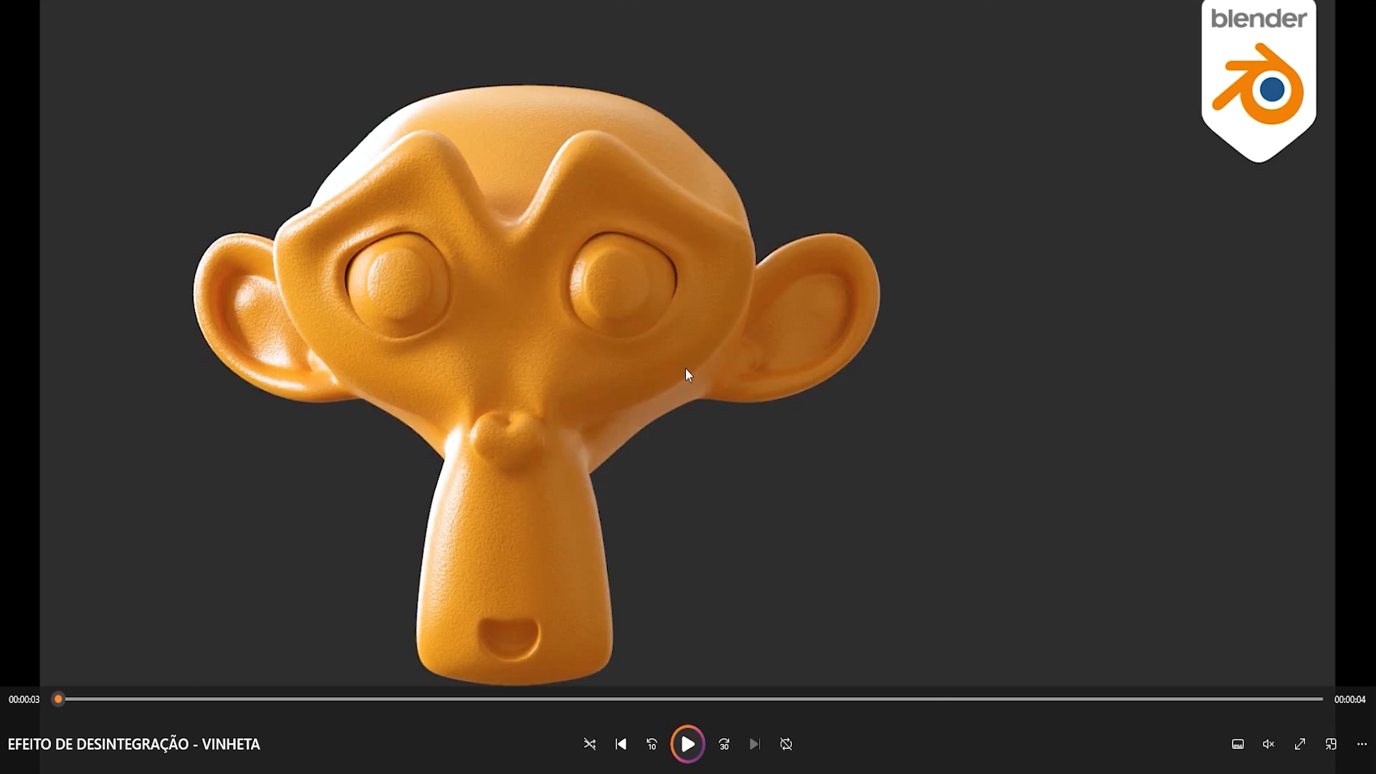
# Play the rendered disintegration video in the media player, pause it and scrub back and forth through its early part
pyautogui.click(688, 744)
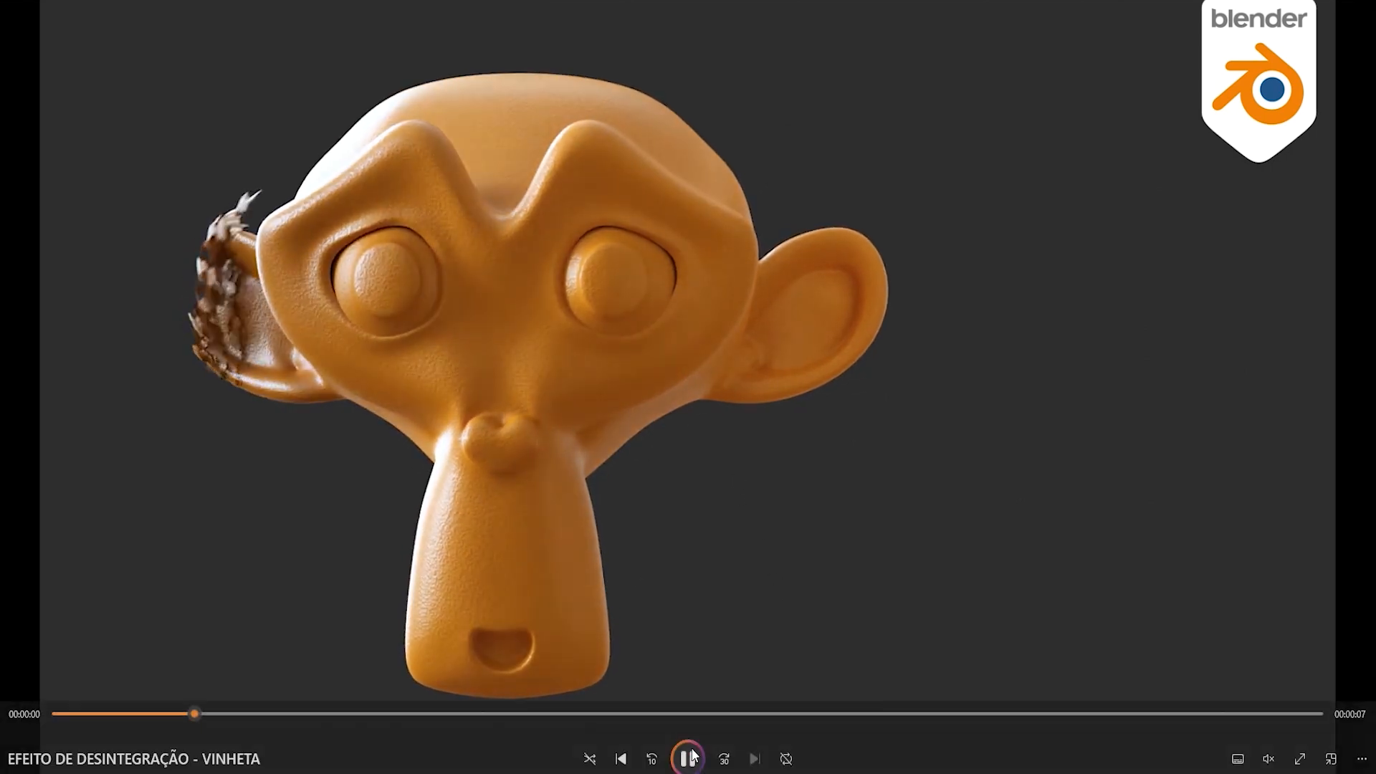
pyautogui.click(692, 750)
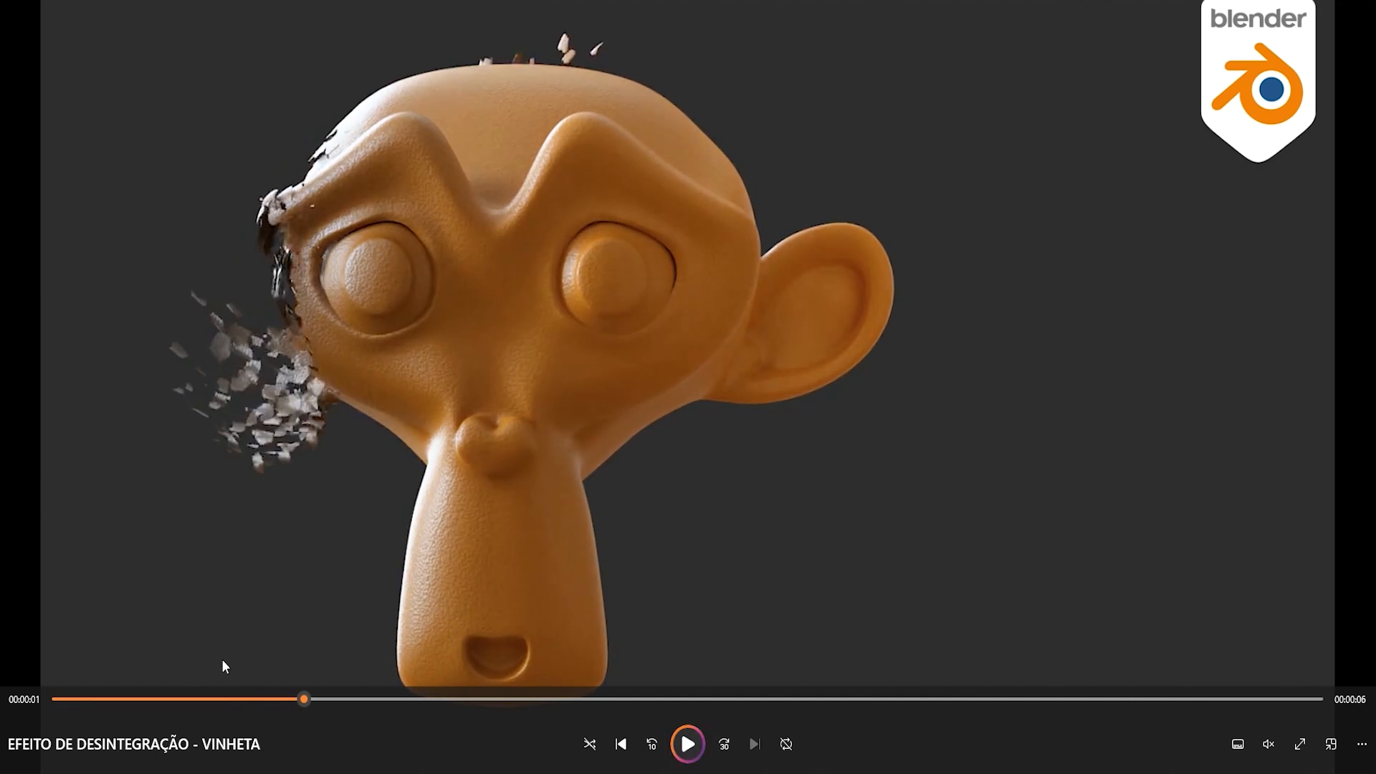
pyautogui.moveTo(298, 700); pyautogui.dragTo(461, 664)
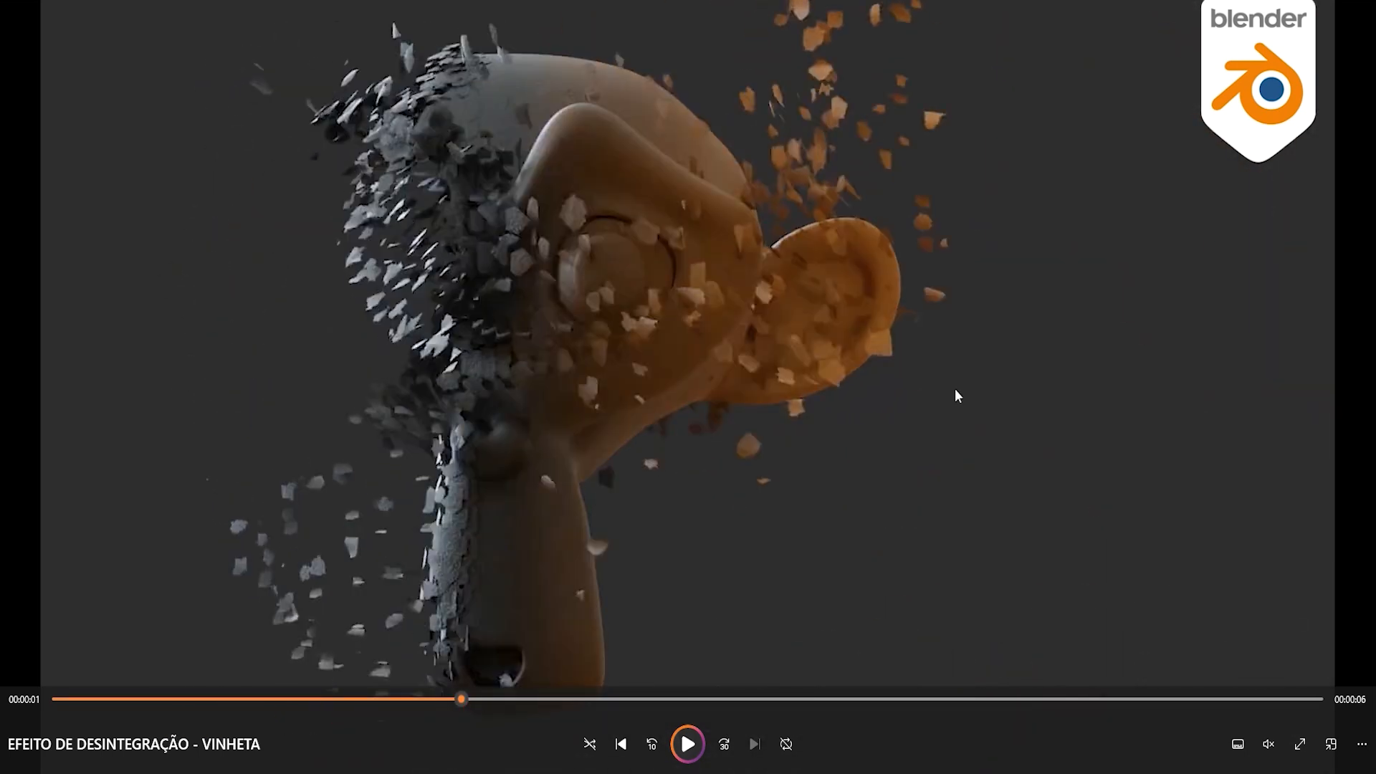
pyautogui.moveTo(446, 698); pyautogui.dragTo(307, 726)
pyautogui.moveTo(488, 716); pyautogui.dragTo(297, 701)
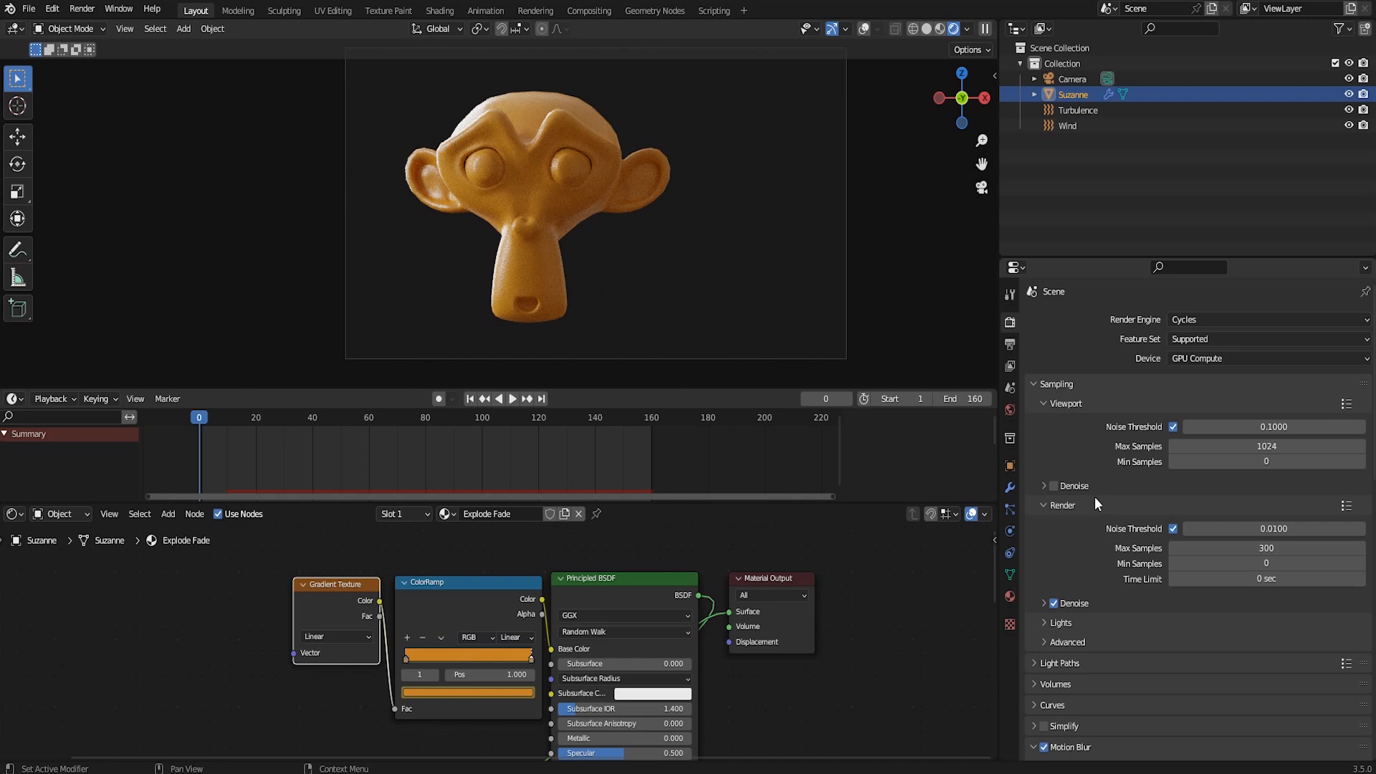
# Examine the finished scene's render sampling and Motion Blur settings and the Explode Fade material's node tree
pyautogui.scroll(-3, 1086, 450)
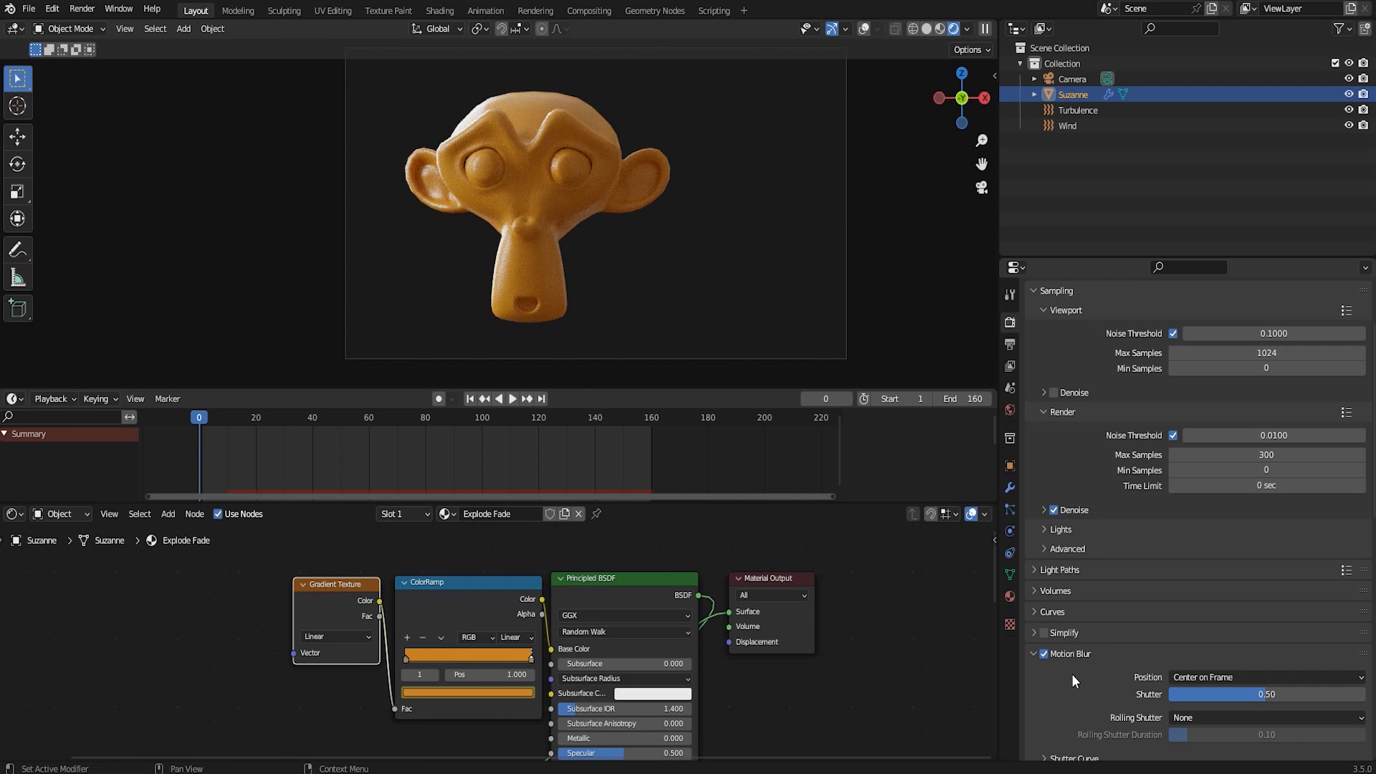
pyautogui.moveTo(582, 677); pyautogui.dragTo(591, 593, button='middle')
pyautogui.scroll(-4, 623, 631)
pyautogui.moveTo(564, 720); pyautogui.dragTo(648, 573, button='middle')
pyautogui.scroll(-2, 559, 679)
pyautogui.moveTo(604, 621); pyautogui.dragTo(613, 672, button='middle')
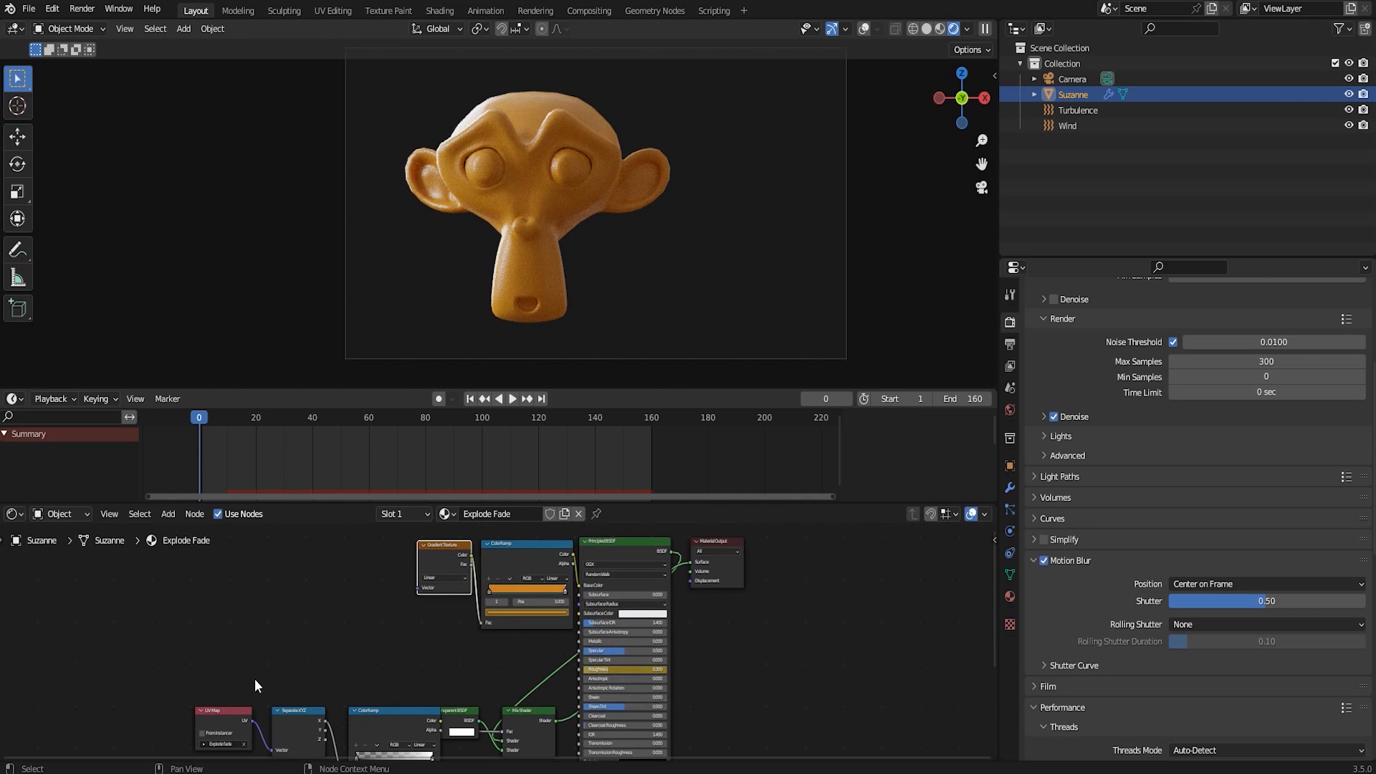
pyautogui.moveTo(514, 710); pyautogui.dragTo(559, 621, button='middle')
pyautogui.scroll(4, 507, 637)
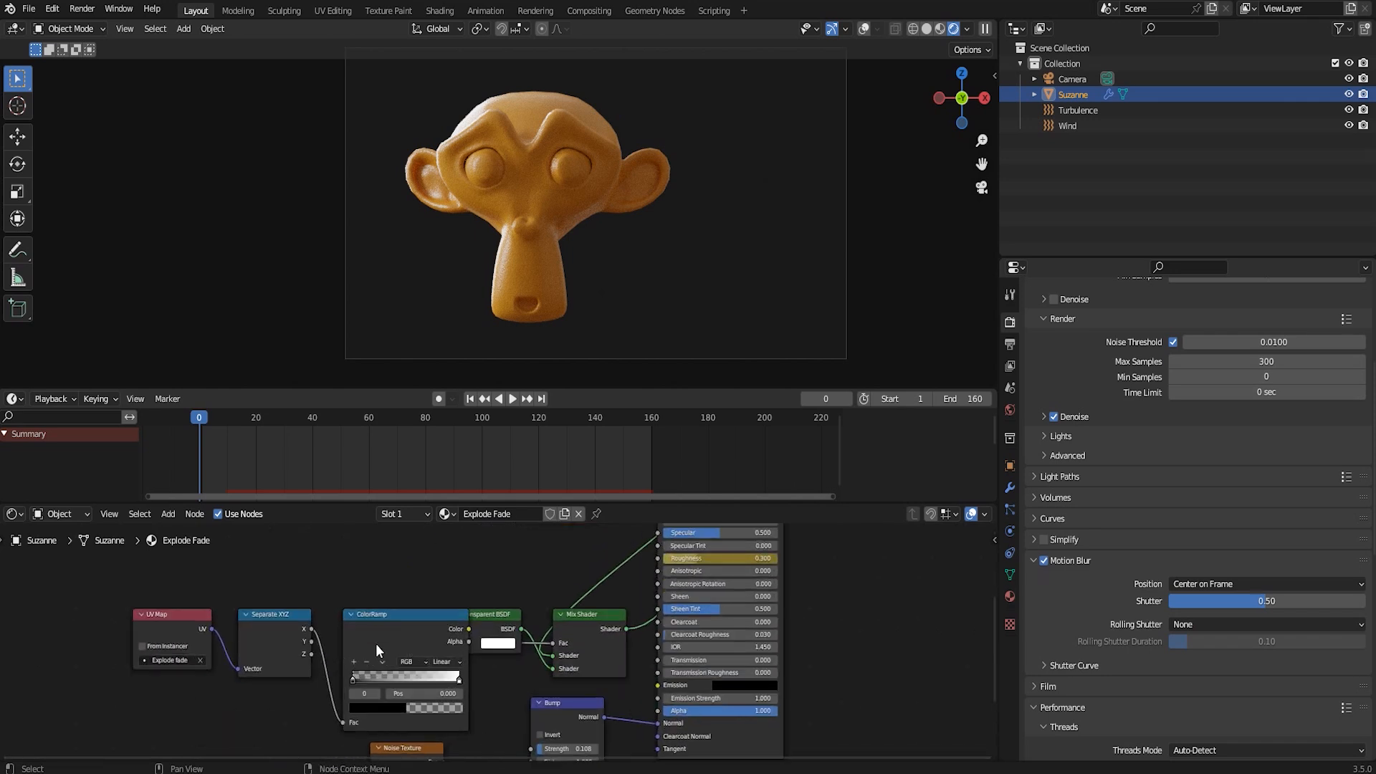
pyautogui.scroll(-5, 571, 665)
pyautogui.moveTo(548, 624); pyautogui.dragTo(548, 724, button='middle')
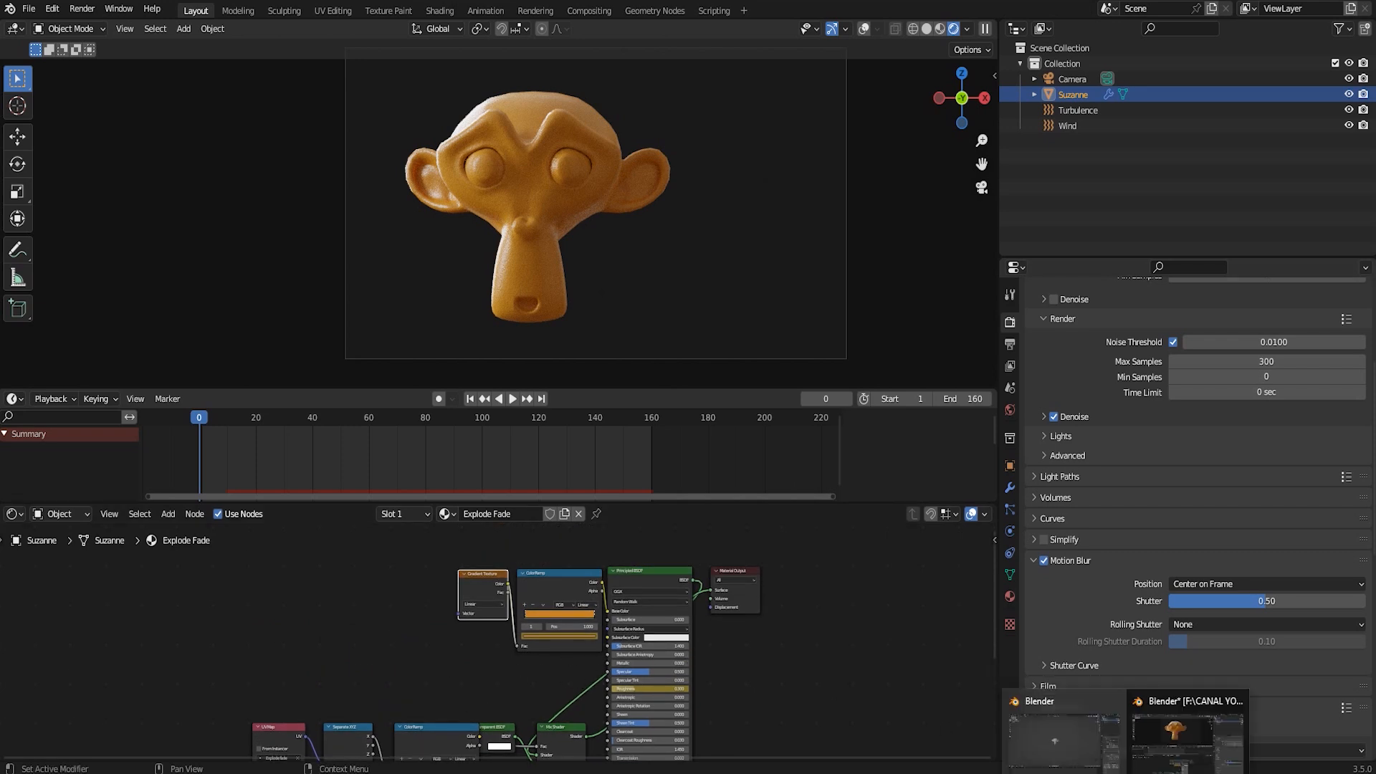
# Switch to the working scene, turn the timeline area into a Shader Editor and enlarge it for the Explode Fade material
pyautogui.click(1055, 739)
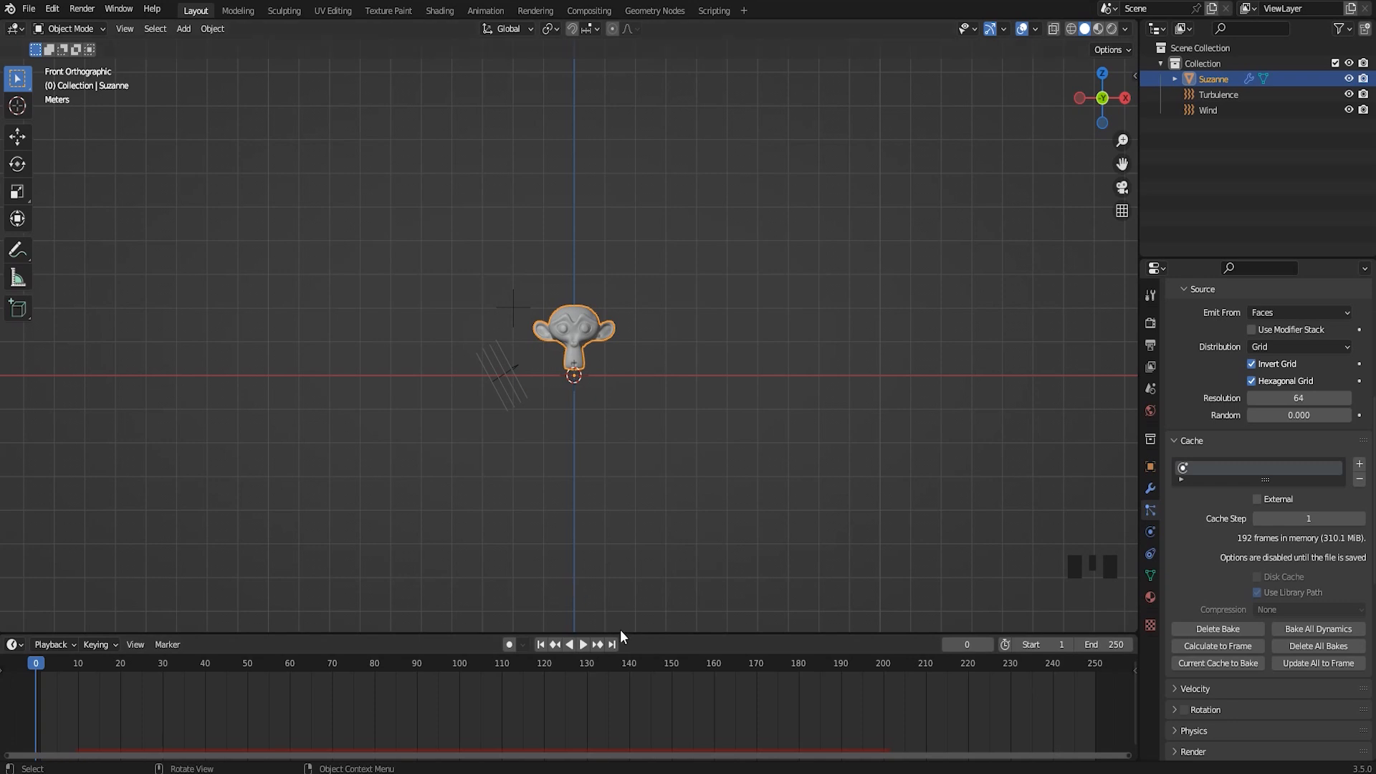
pyautogui.moveTo(629, 633); pyautogui.dragTo(630, 521)
pyautogui.click(14, 533)
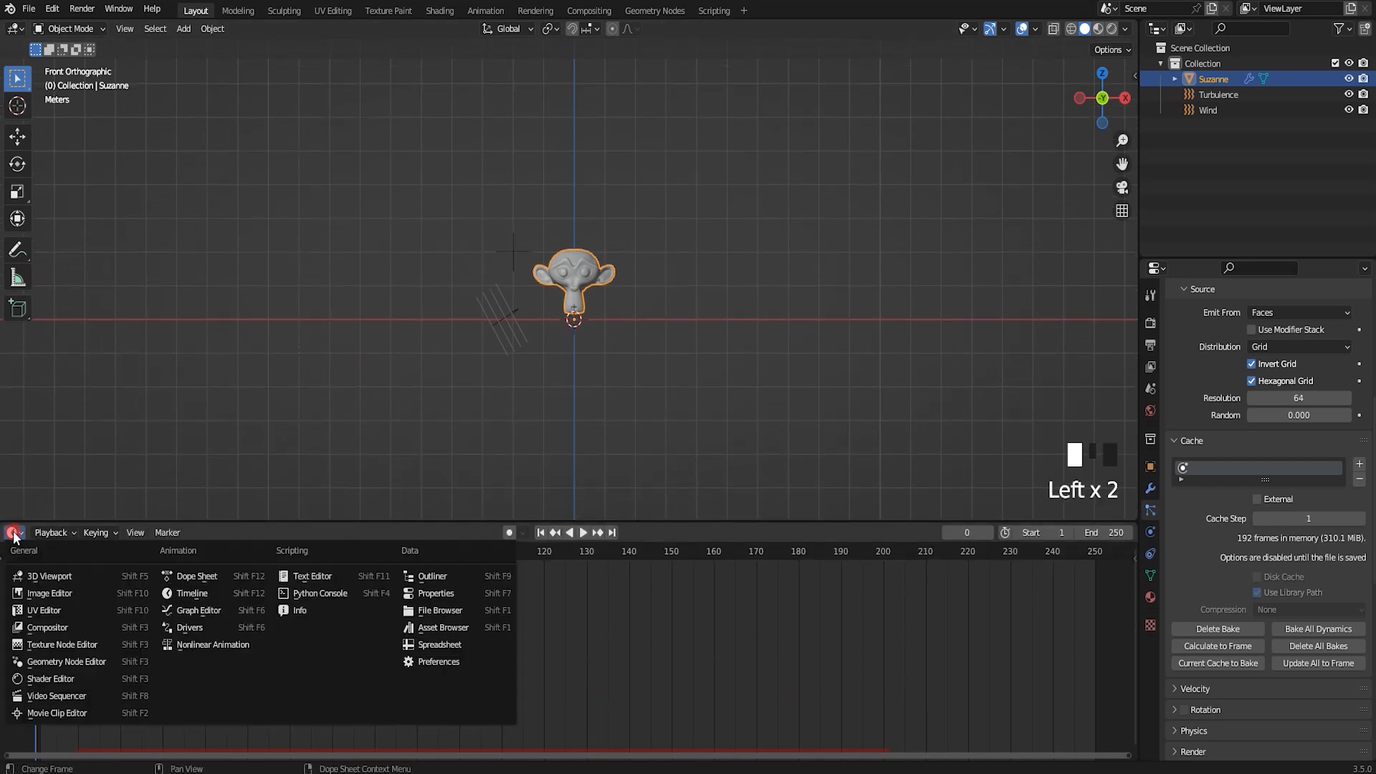
pyautogui.click(48, 681)
pyautogui.keyDown('shift'); pyautogui.moveTo(491, 668); pyautogui.dragTo(539, 645, button='middle'); pyautogui.keyUp('shift')
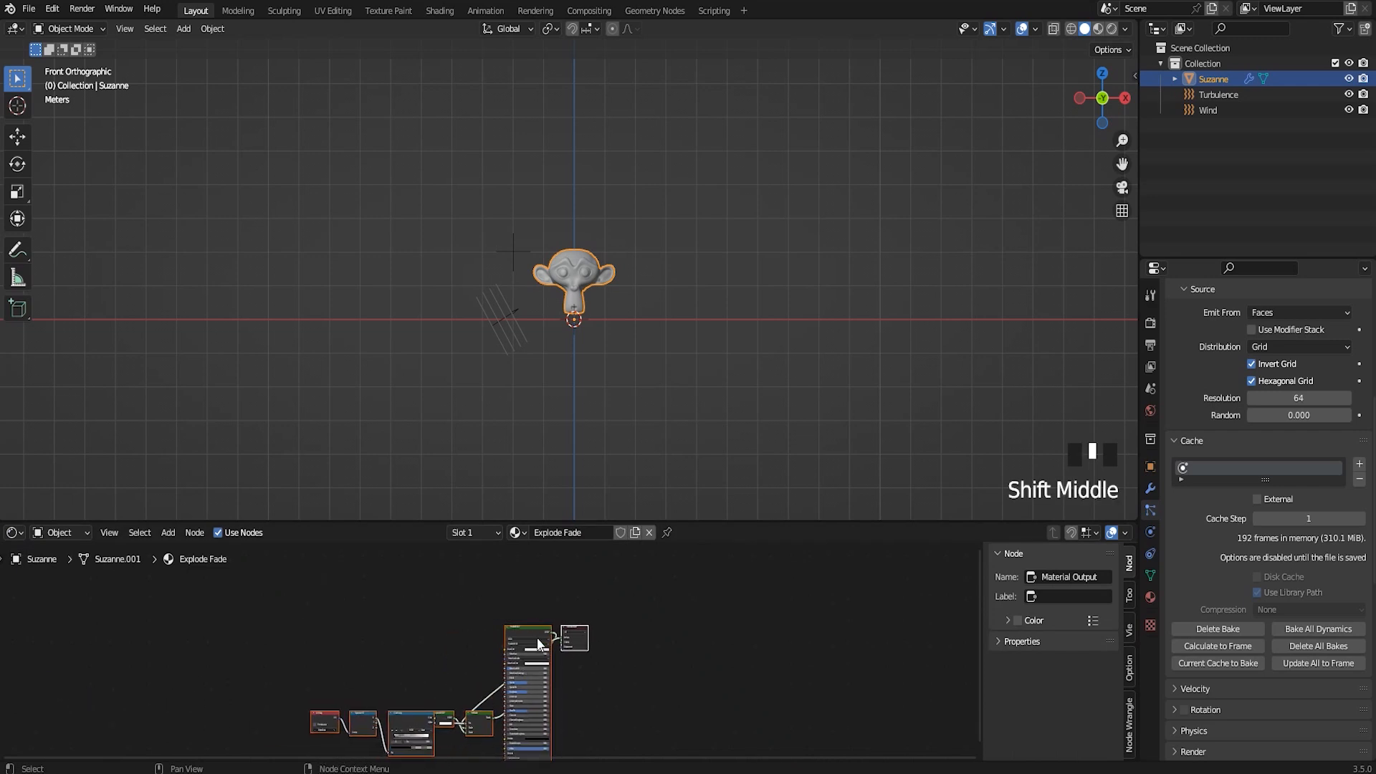
pyautogui.scroll(11, 542, 647)
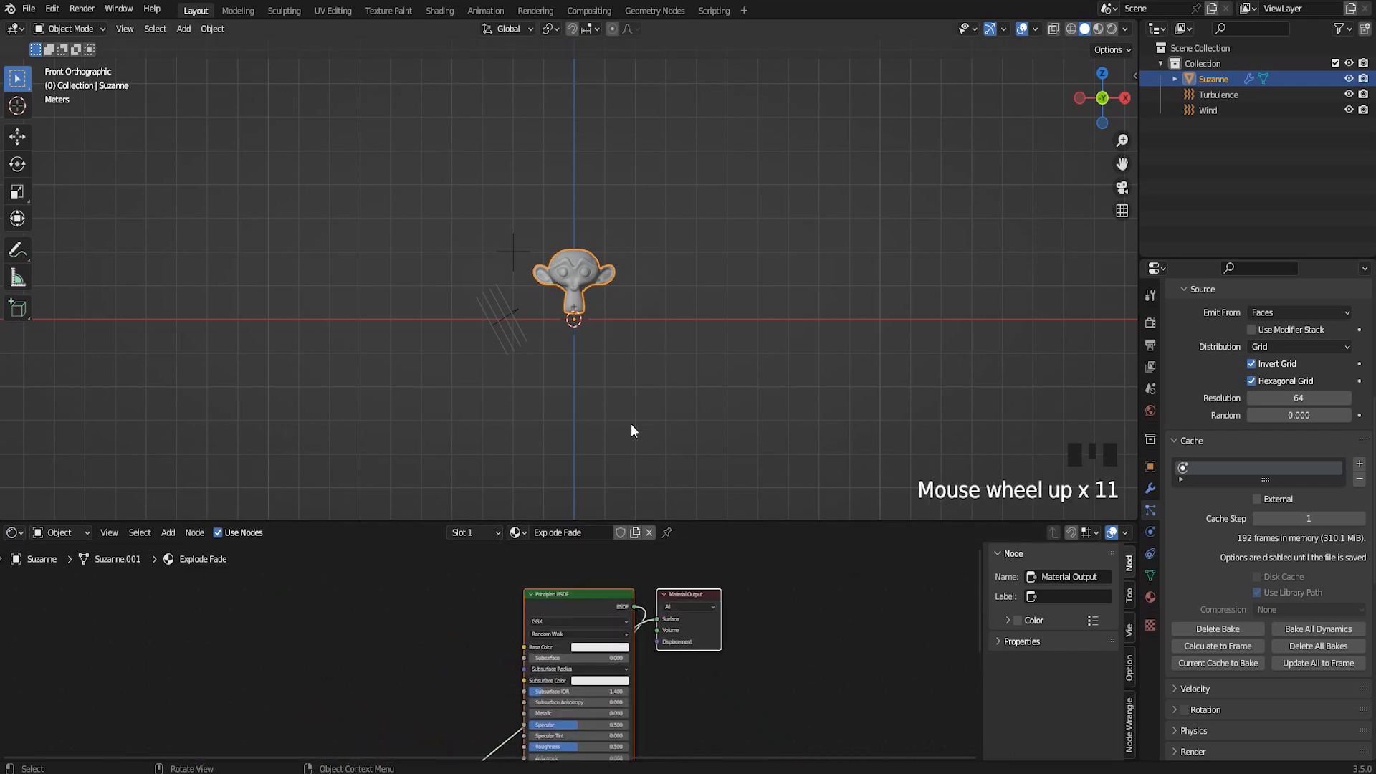
pyautogui.moveTo(703, 524); pyautogui.dragTo(706, 426)
# Examine the default Explode Fade node tree, from the UV Map and ColorRamp through the Mix Shader to the Principled BSDF
pyautogui.scroll(-4, 486, 649)
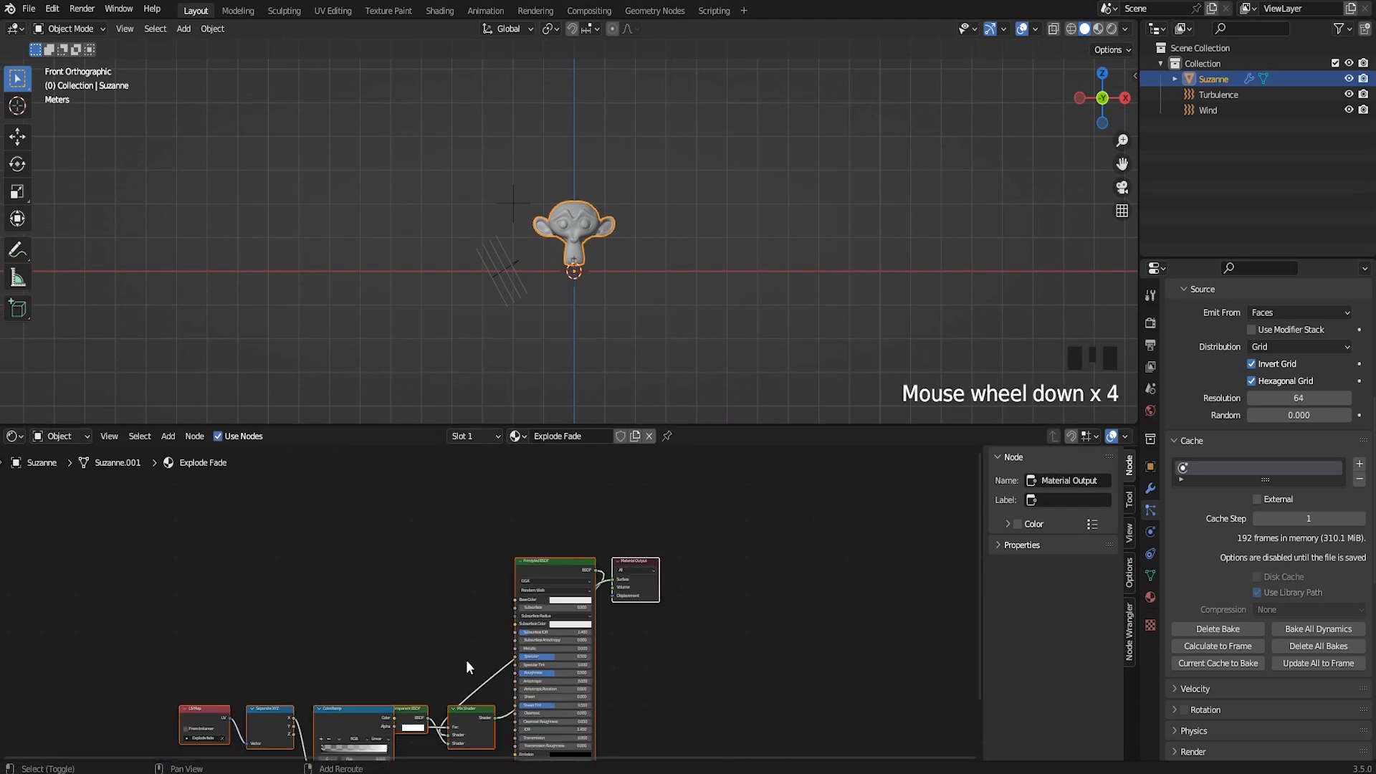
pyautogui.keyDown('shift'); pyautogui.scroll(1, 462, 630); pyautogui.keyUp('shift')
pyautogui.scroll(3, 370, 686)
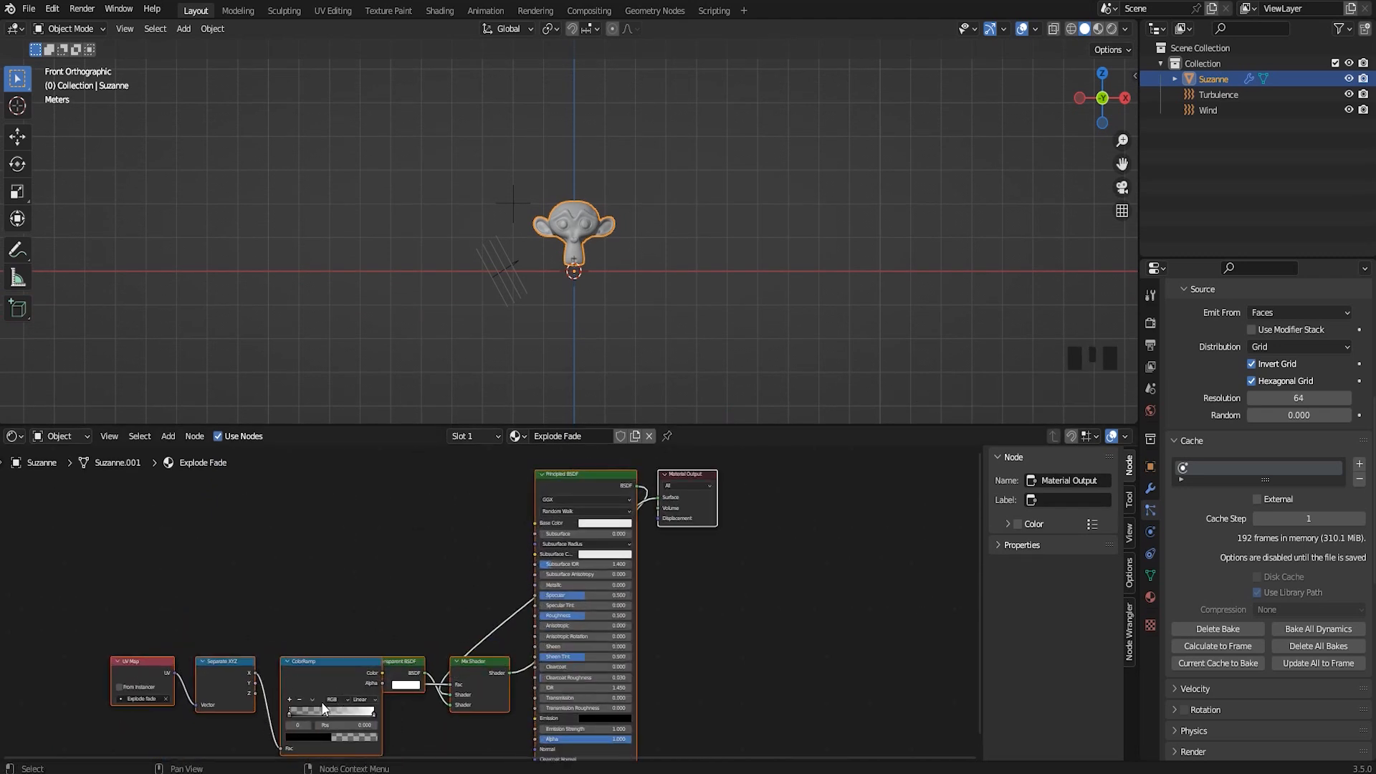
pyautogui.scroll(1, 323, 710)
pyautogui.keyDown('shift'); pyautogui.moveTo(323, 710); pyautogui.dragTo(337, 563, button='middle'); pyautogui.keyUp('shift')
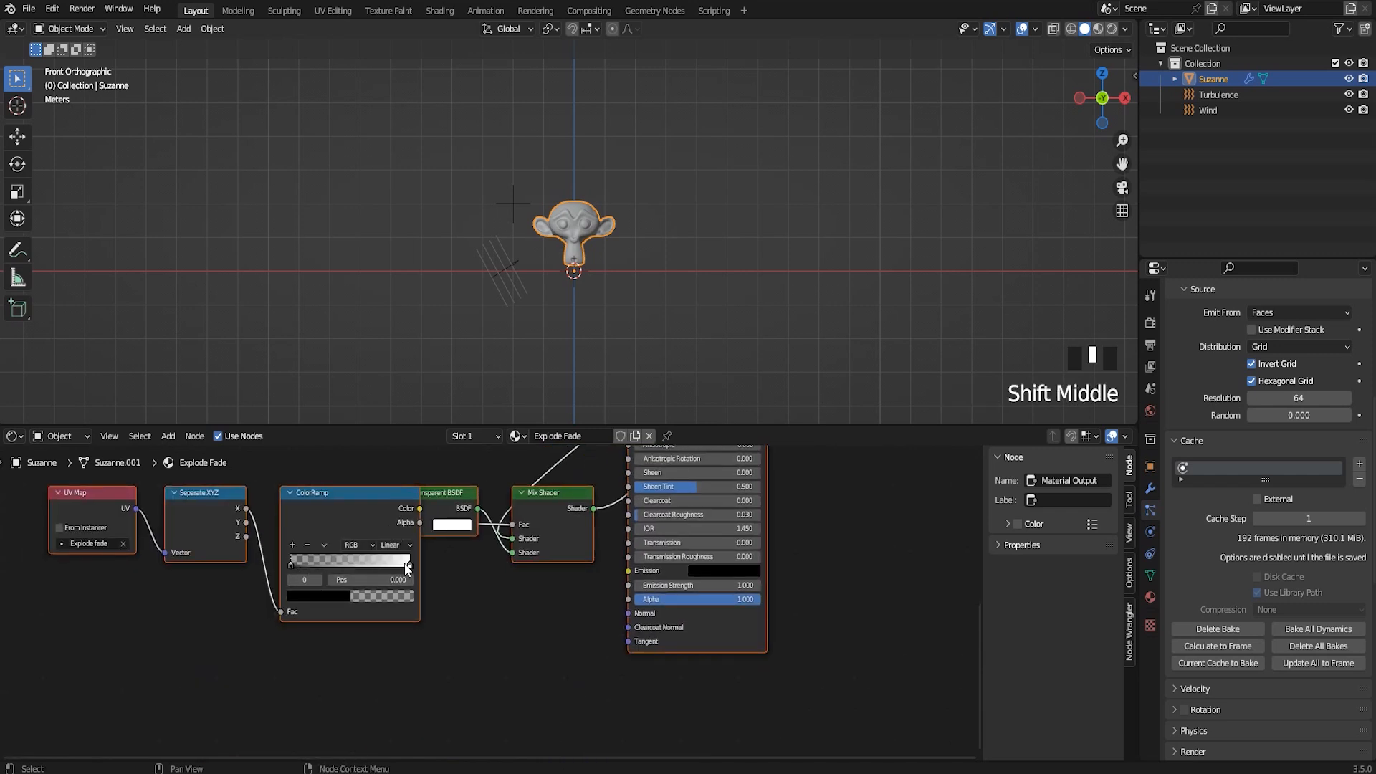
pyautogui.moveTo(358, 512); pyautogui.dragTo(349, 510)
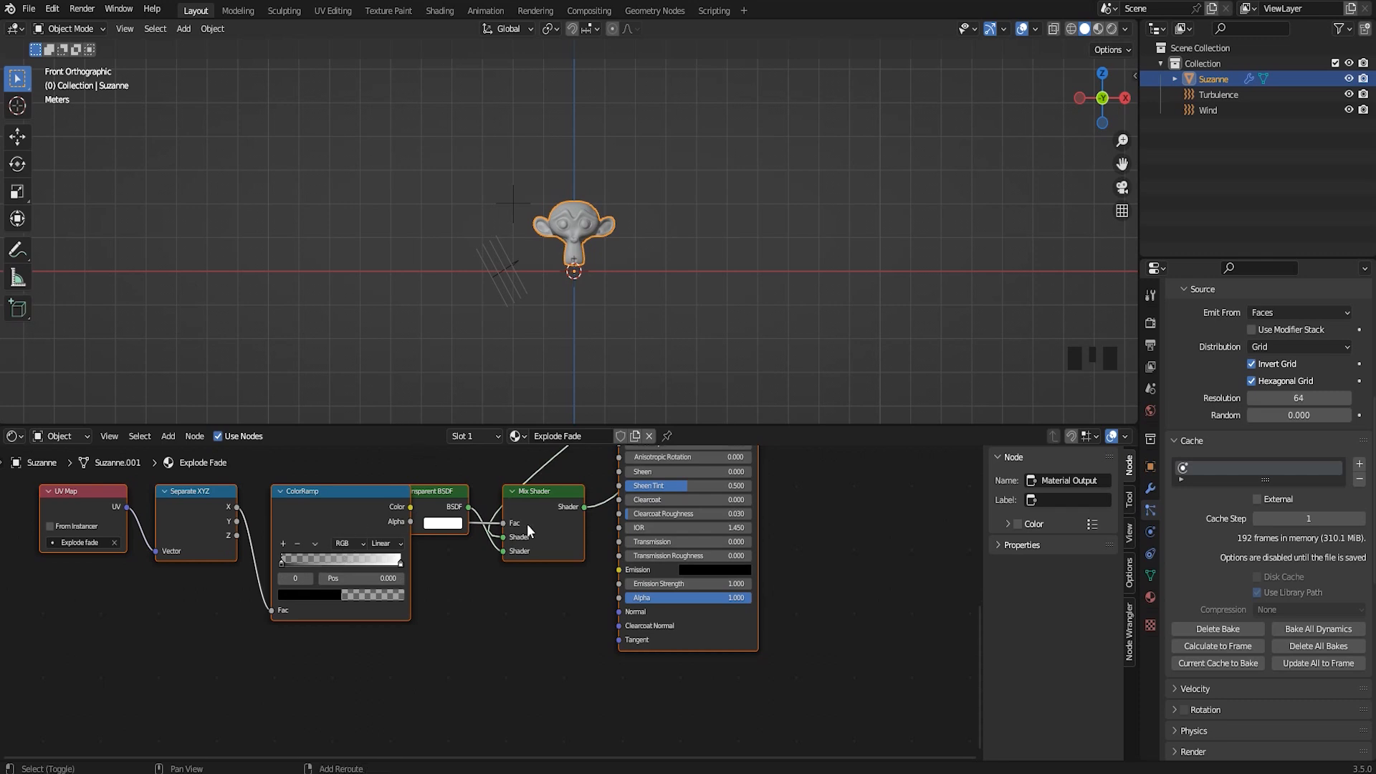
pyautogui.keyDown('shift'); pyautogui.scroll(5, 526, 455); pyautogui.keyUp('shift')
pyautogui.scroll(1, 615, 284)
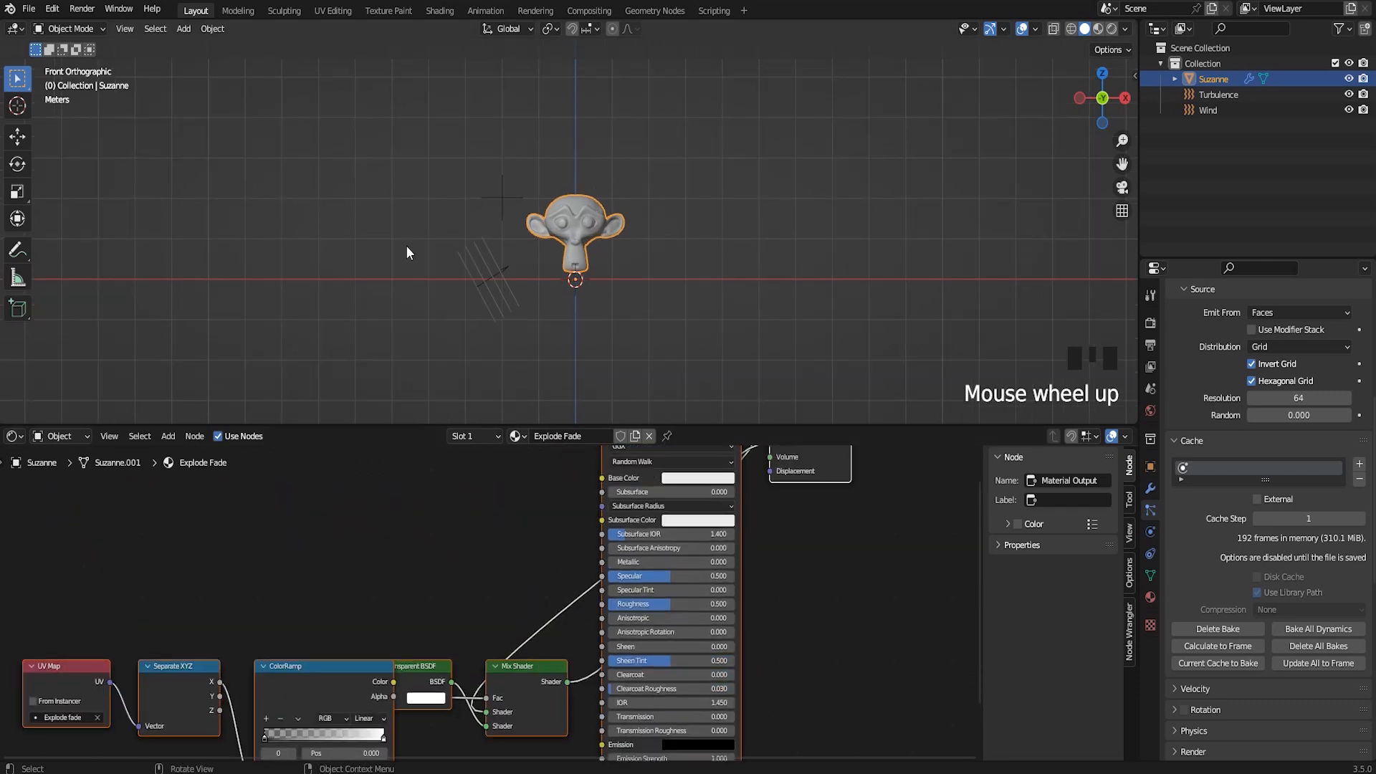
pyautogui.scroll(-4, 374, 640)
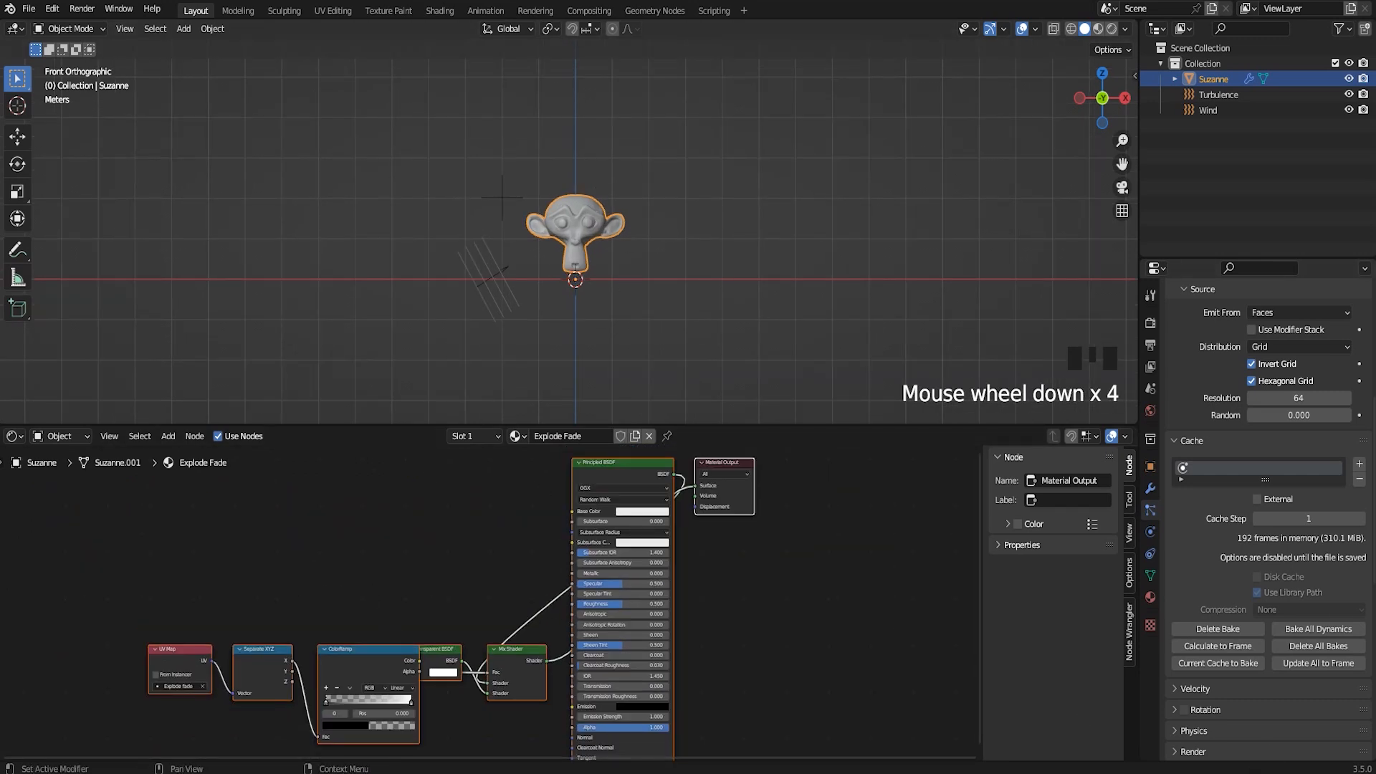
# Switch back to the finished orange scene and select the ColorRamp feeding Base Color to view its keyframes in the timeline
pyautogui.moveTo(1124, 770)
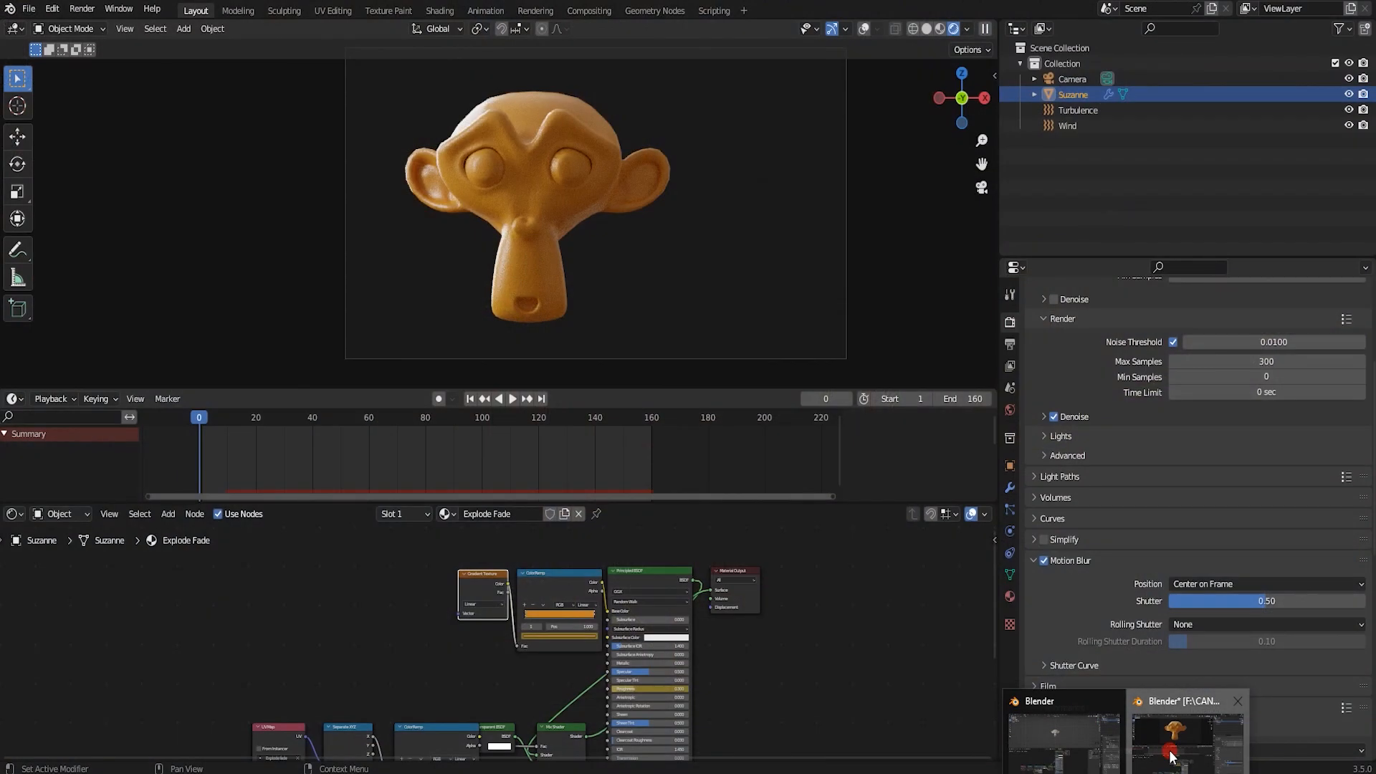
pyautogui.click(1173, 760)
pyautogui.scroll(4, 569, 600)
pyautogui.moveTo(578, 603); pyautogui.dragTo(555, 624, button='middle')
pyautogui.click(546, 559)
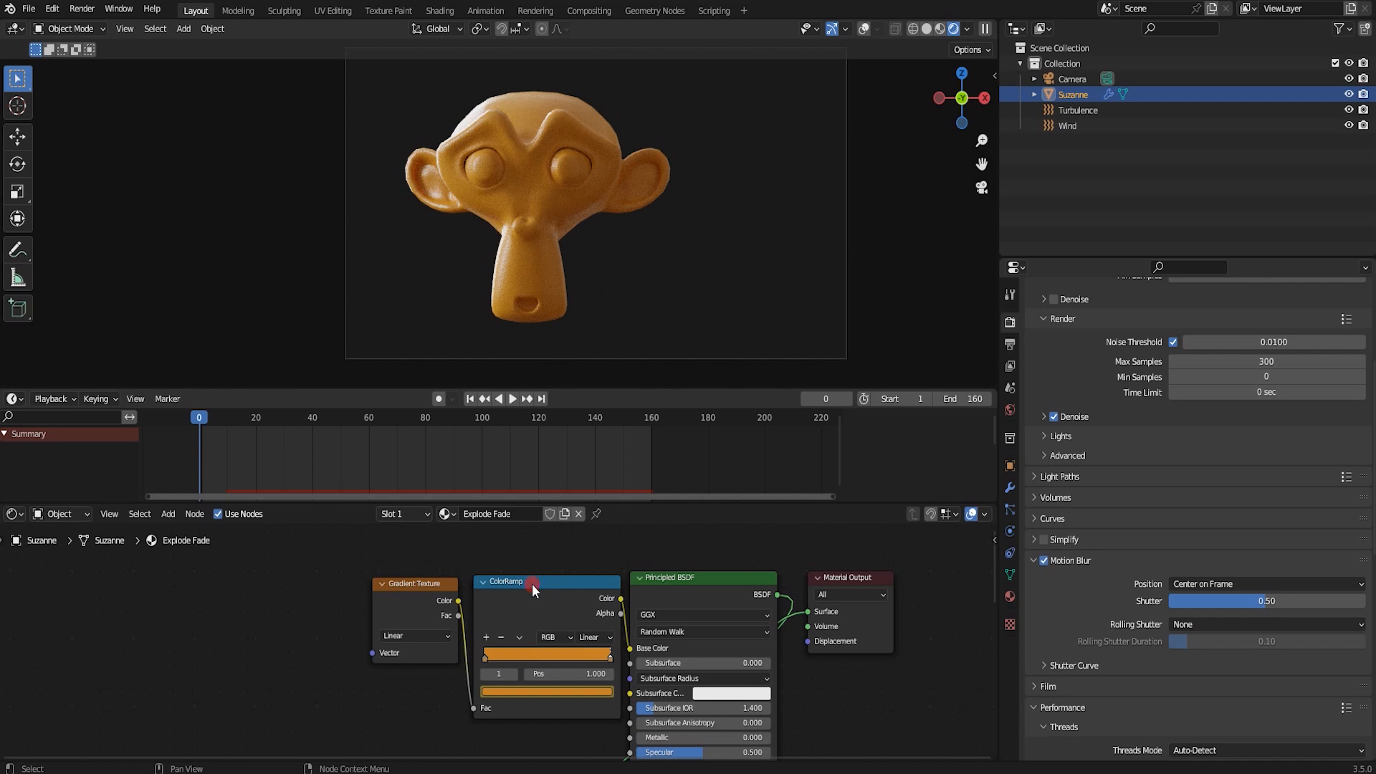
pyautogui.click(532, 583)
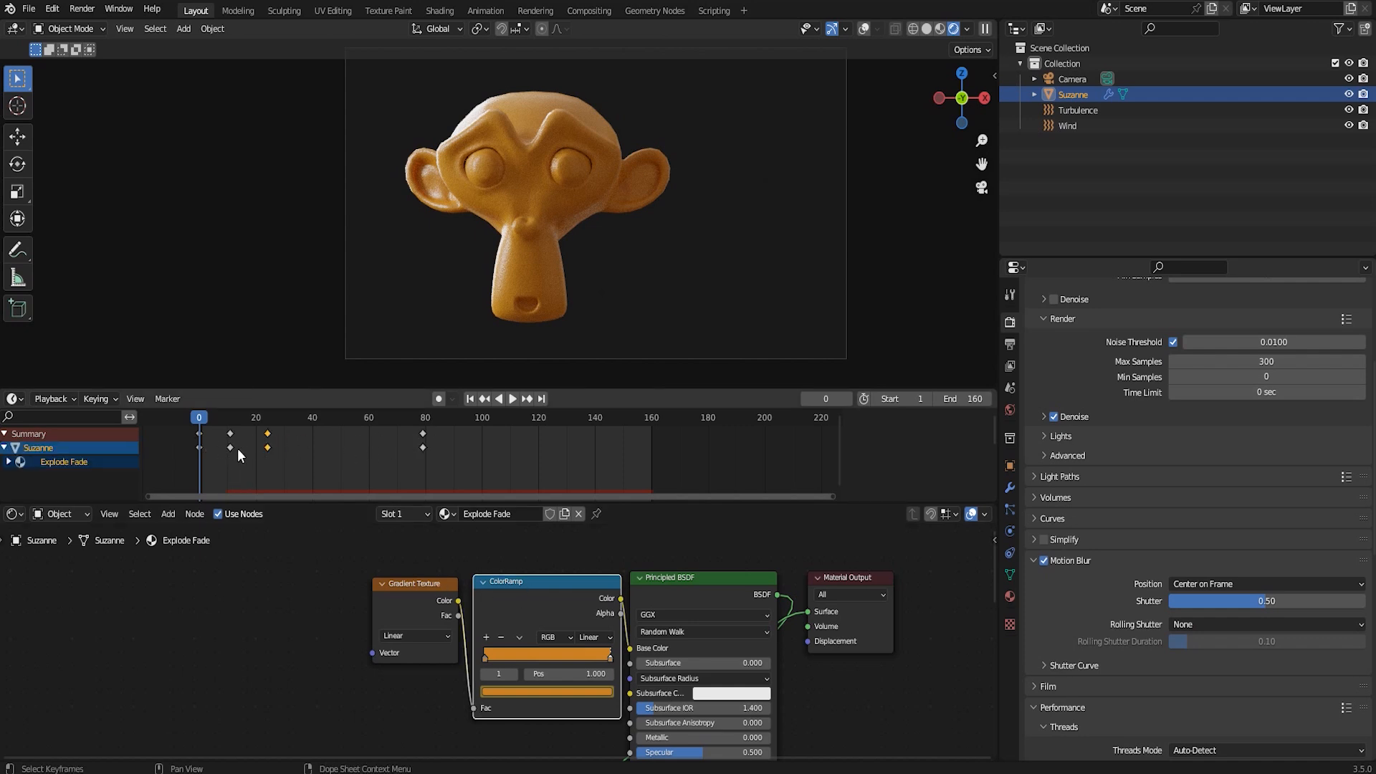
pyautogui.scroll(1, 690, 208)
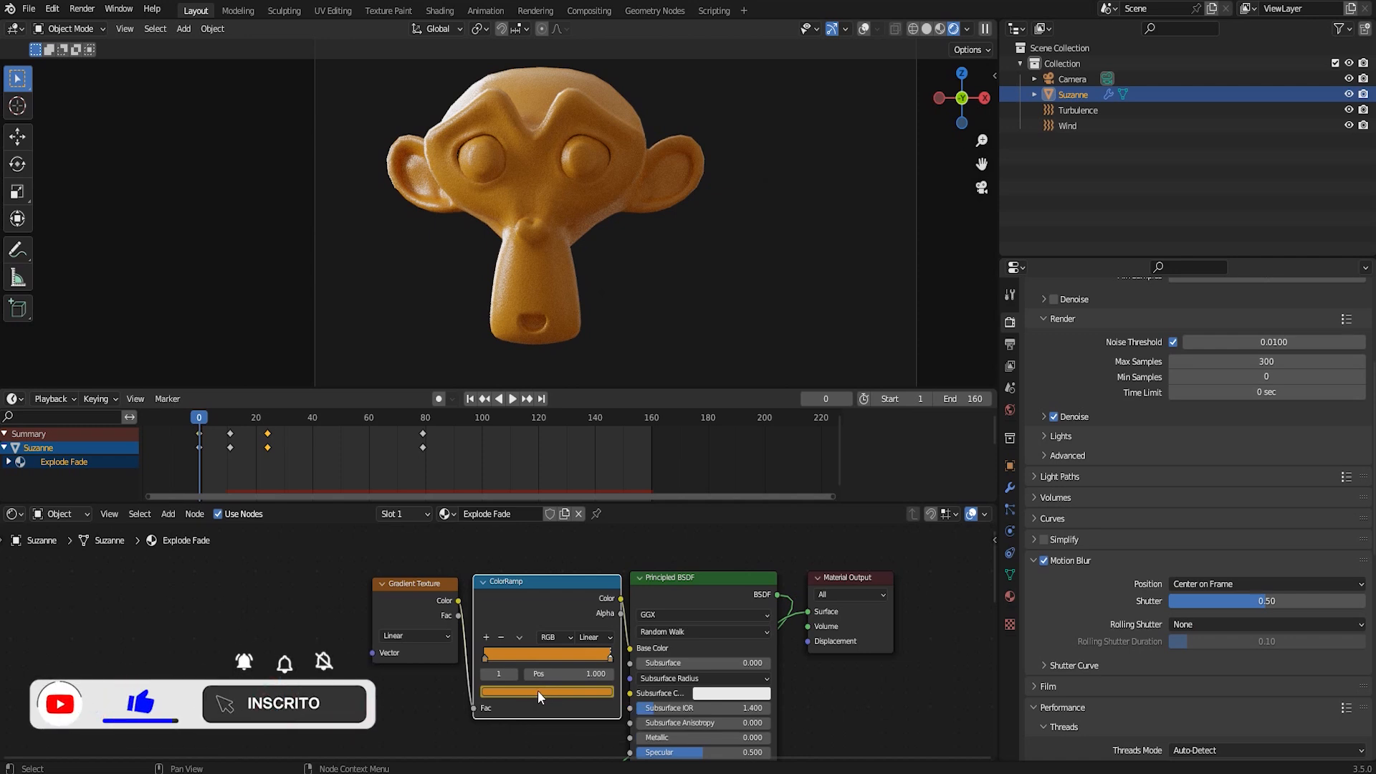
# Play the disintegration to frame 41, try keyframing the ColorRamp colour there, and return to frame 0
pyautogui.press('space')
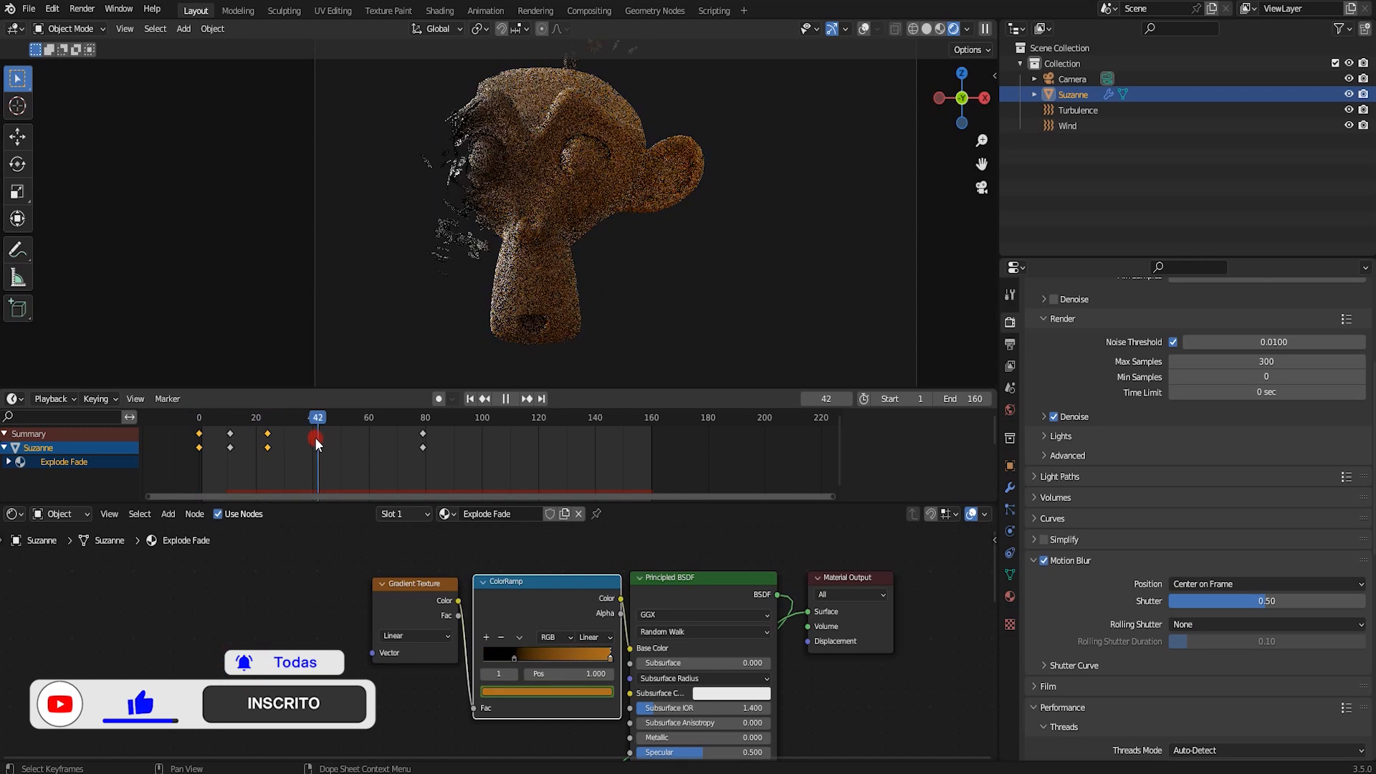
pyautogui.press('space')
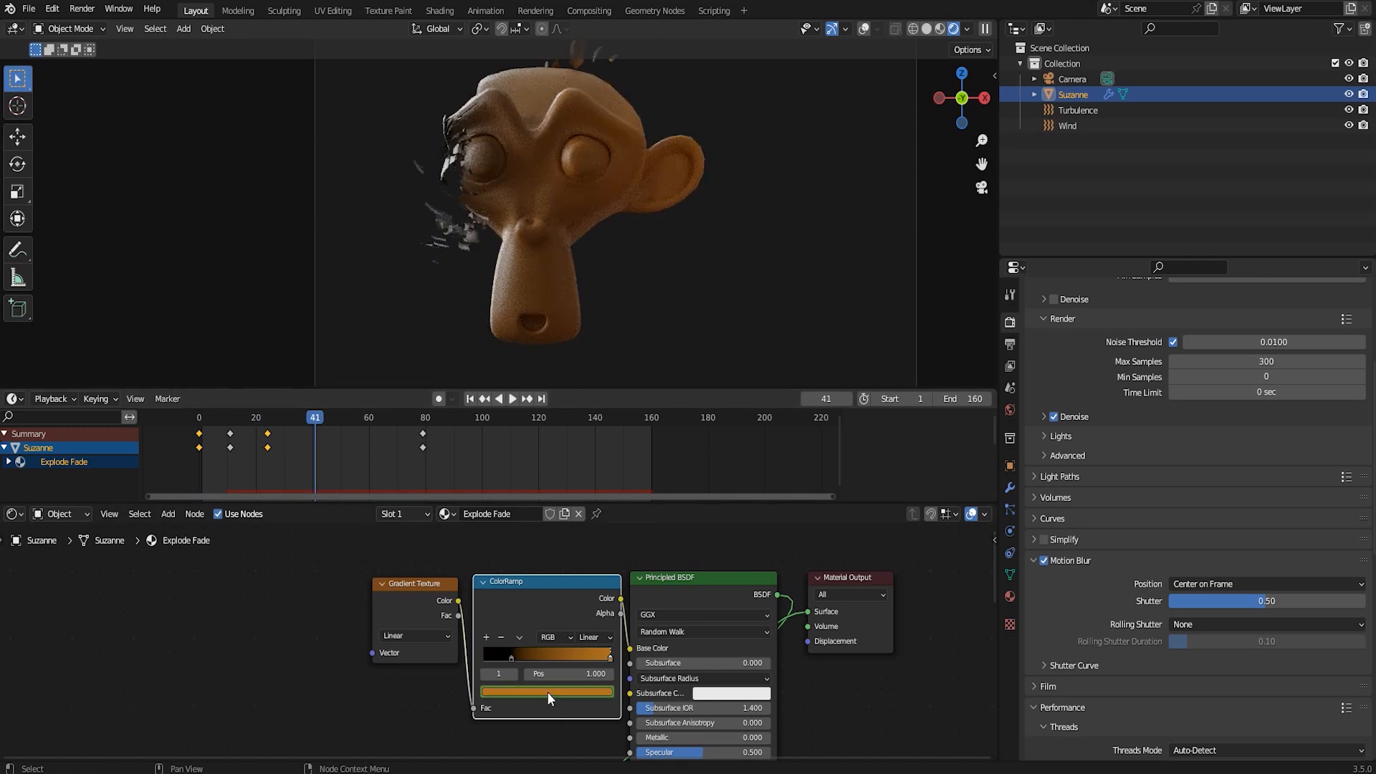
pyautogui.press('i')
pyautogui.hotkey('alt', 'i')
pyautogui.press('i')
pyautogui.moveTo(320, 430); pyautogui.dragTo(199, 440)
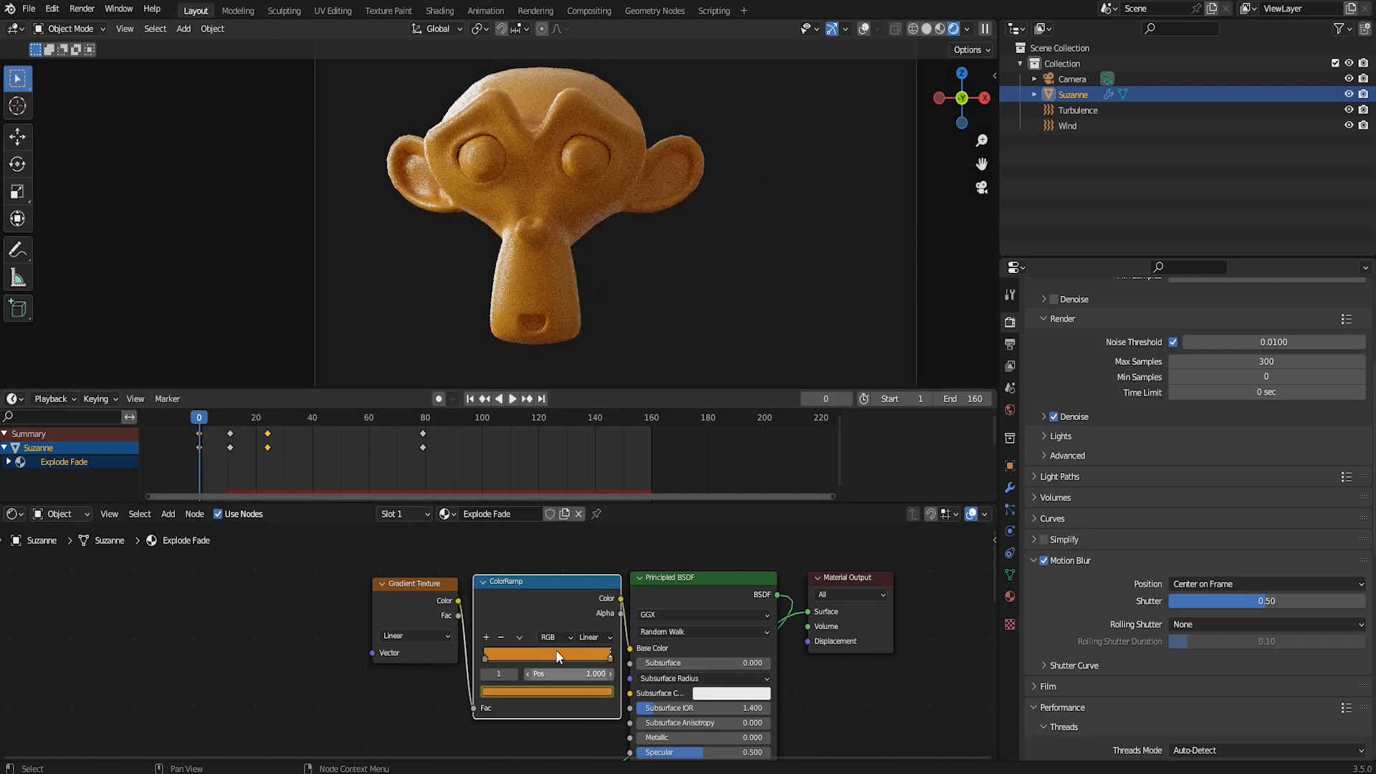
# Select the ColorRamp's first stop and inspect its colour and position at the keyframes on frames 11 and 24
pyautogui.moveTo(211, 424); pyautogui.dragTo(229, 420)
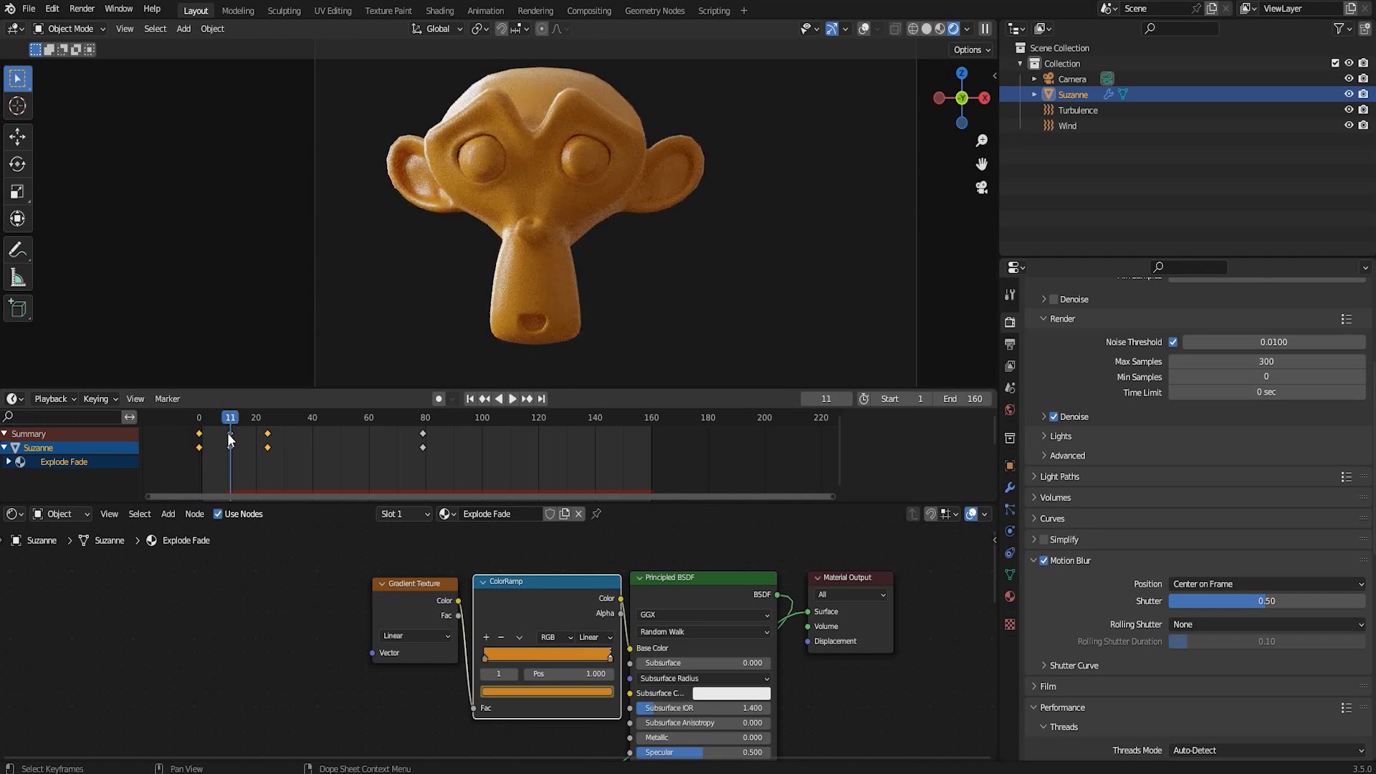
pyautogui.moveTo(486, 658)
pyautogui.mouseDown()
pyautogui.moveTo(505, 657)
pyautogui.moveTo(470, 658)
pyautogui.moveTo(525, 658)
pyautogui.moveTo(477, 656)
pyautogui.mouseUp()
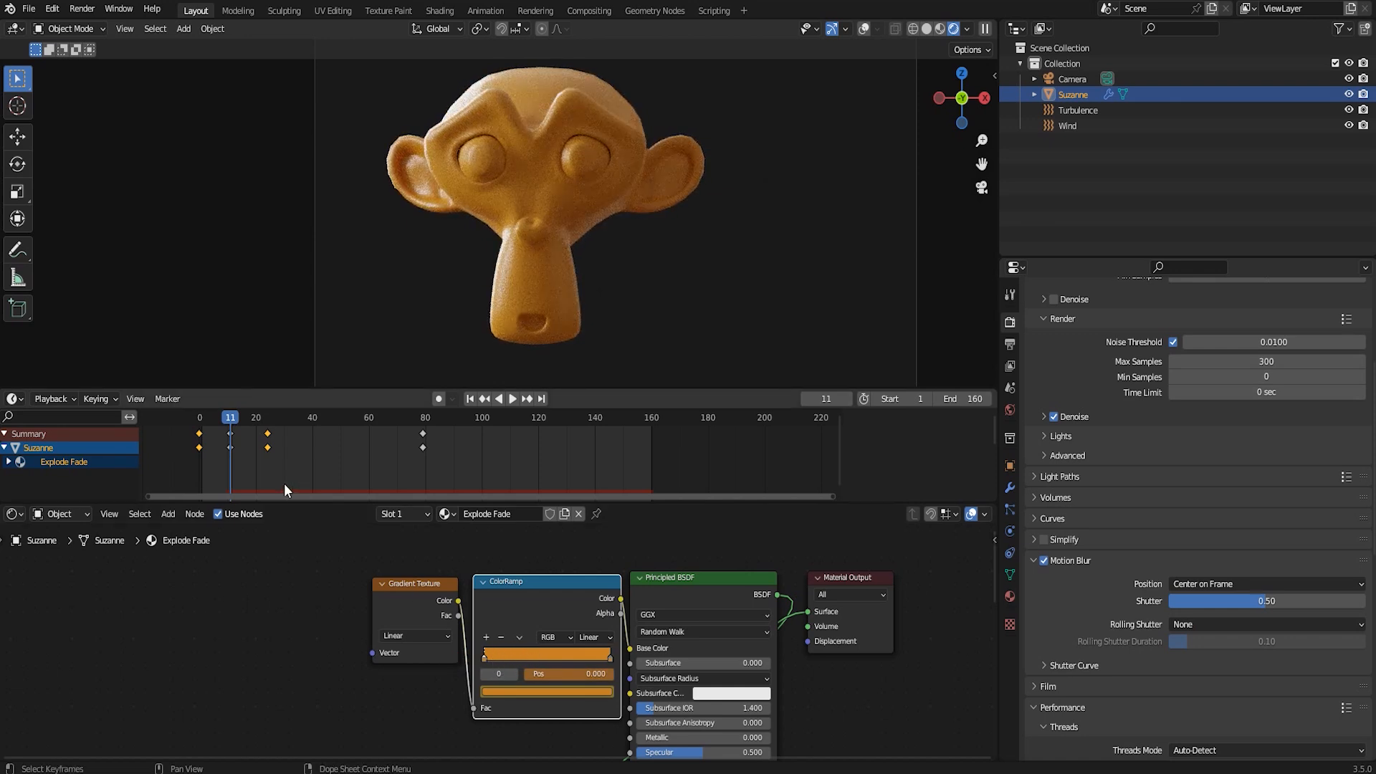
pyautogui.moveTo(247, 414); pyautogui.dragTo(268, 430)
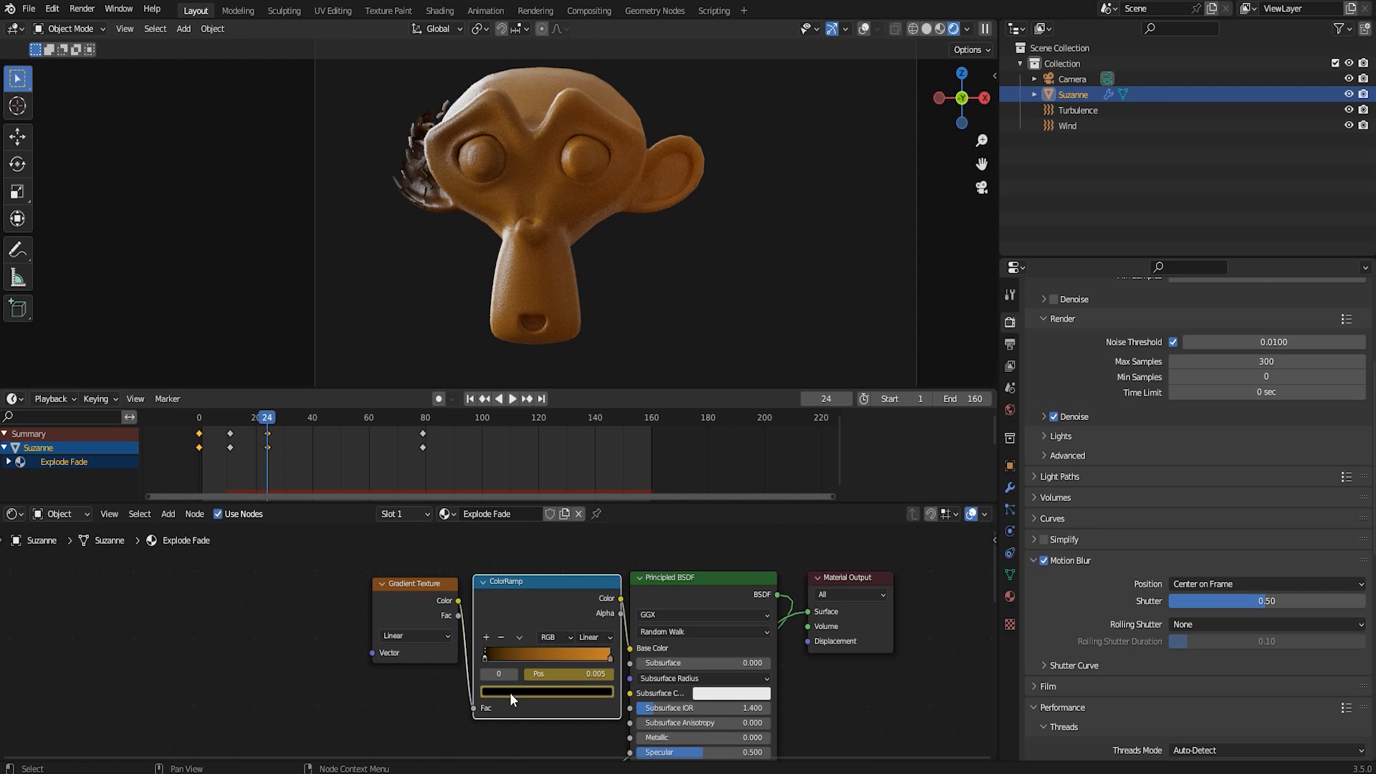
pyautogui.moveTo(264, 417); pyautogui.dragTo(200, 441)
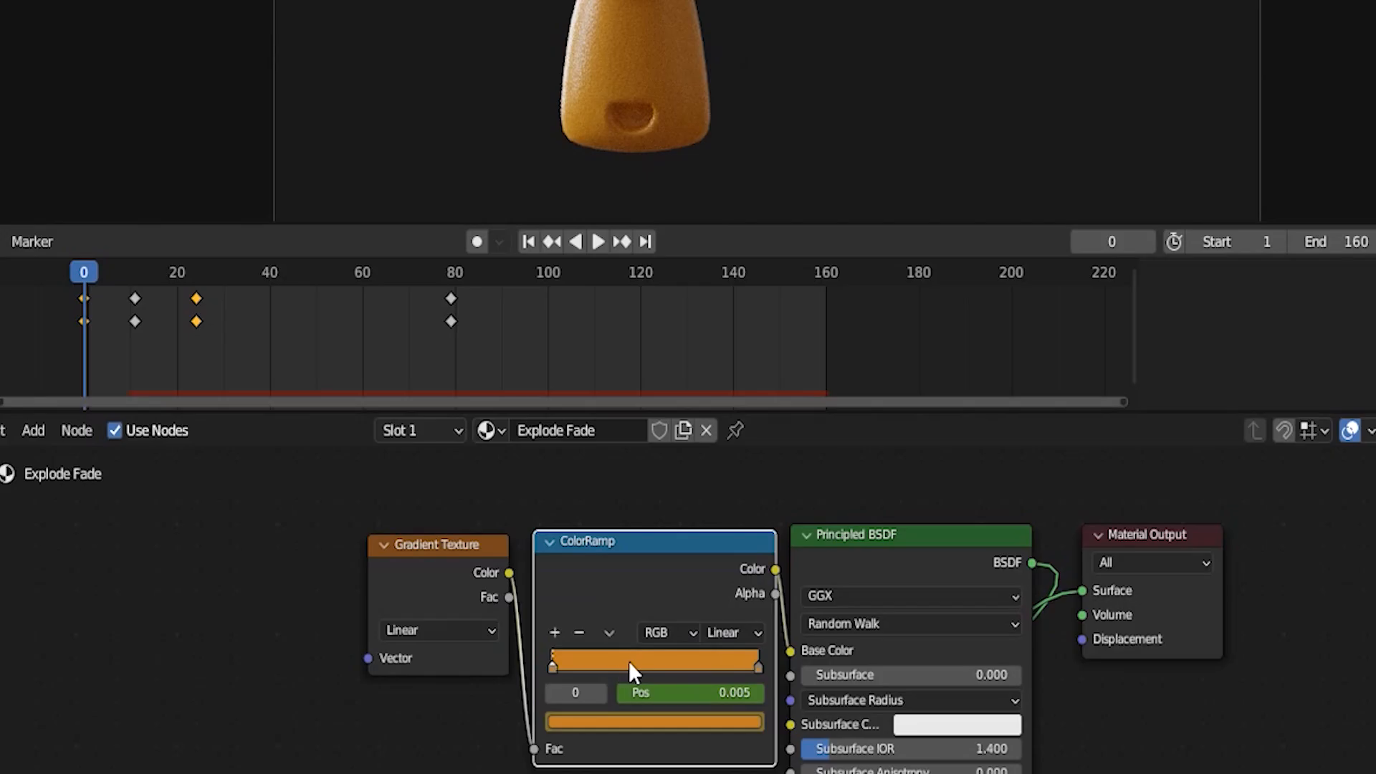
pyautogui.moveTo(109, 269); pyautogui.dragTo(195, 272)
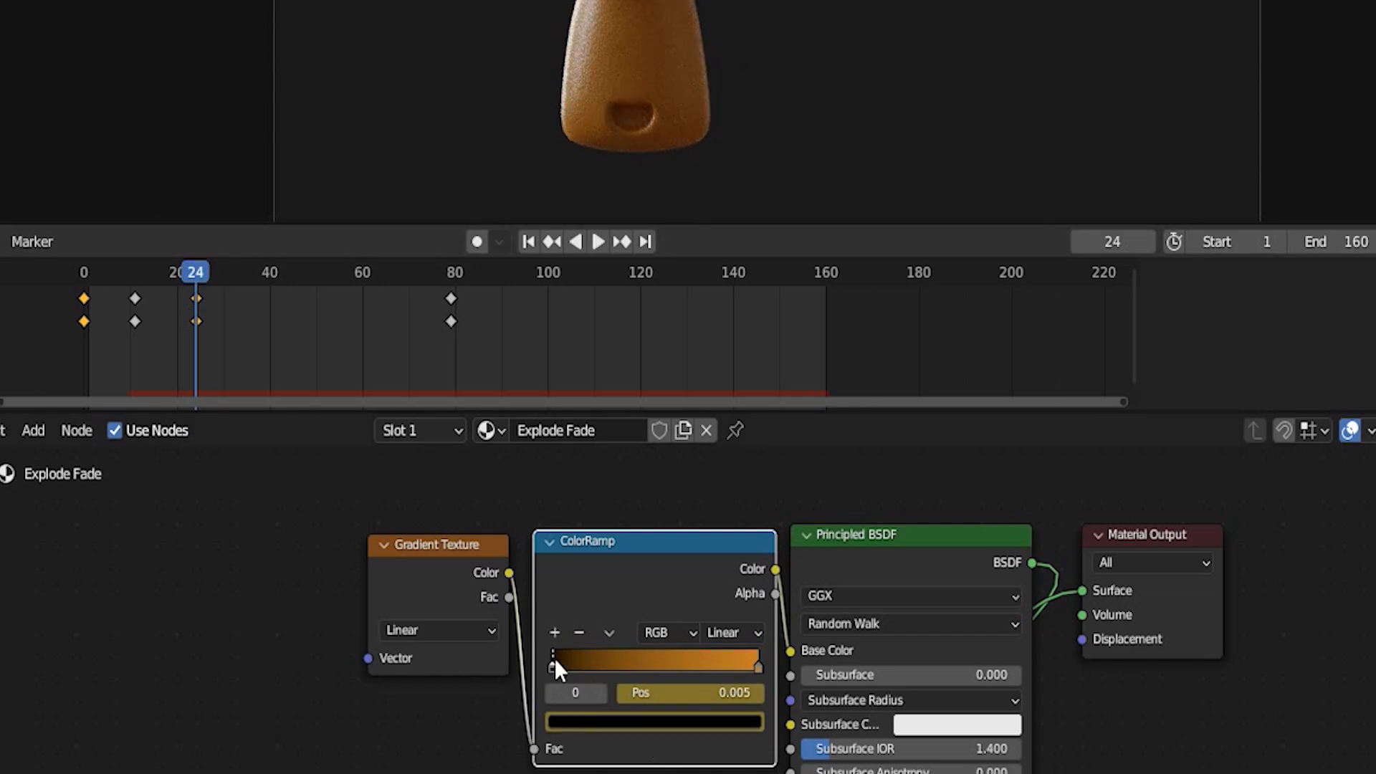
# Follow the black stop's movement along the ColorRamp from frame 24 to frame 80, and return to frame 0
pyautogui.press('space')
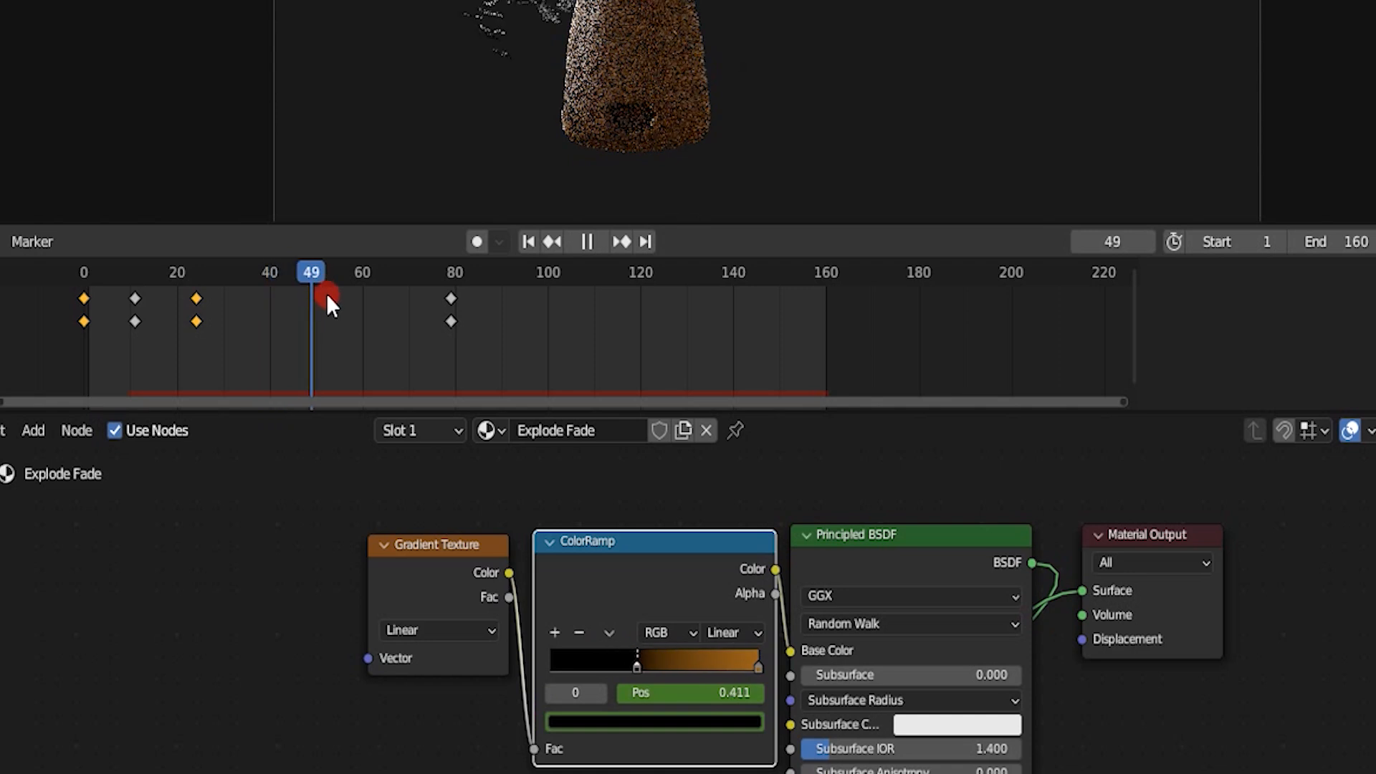
pyautogui.moveTo(439, 301); pyautogui.dragTo(194, 310)
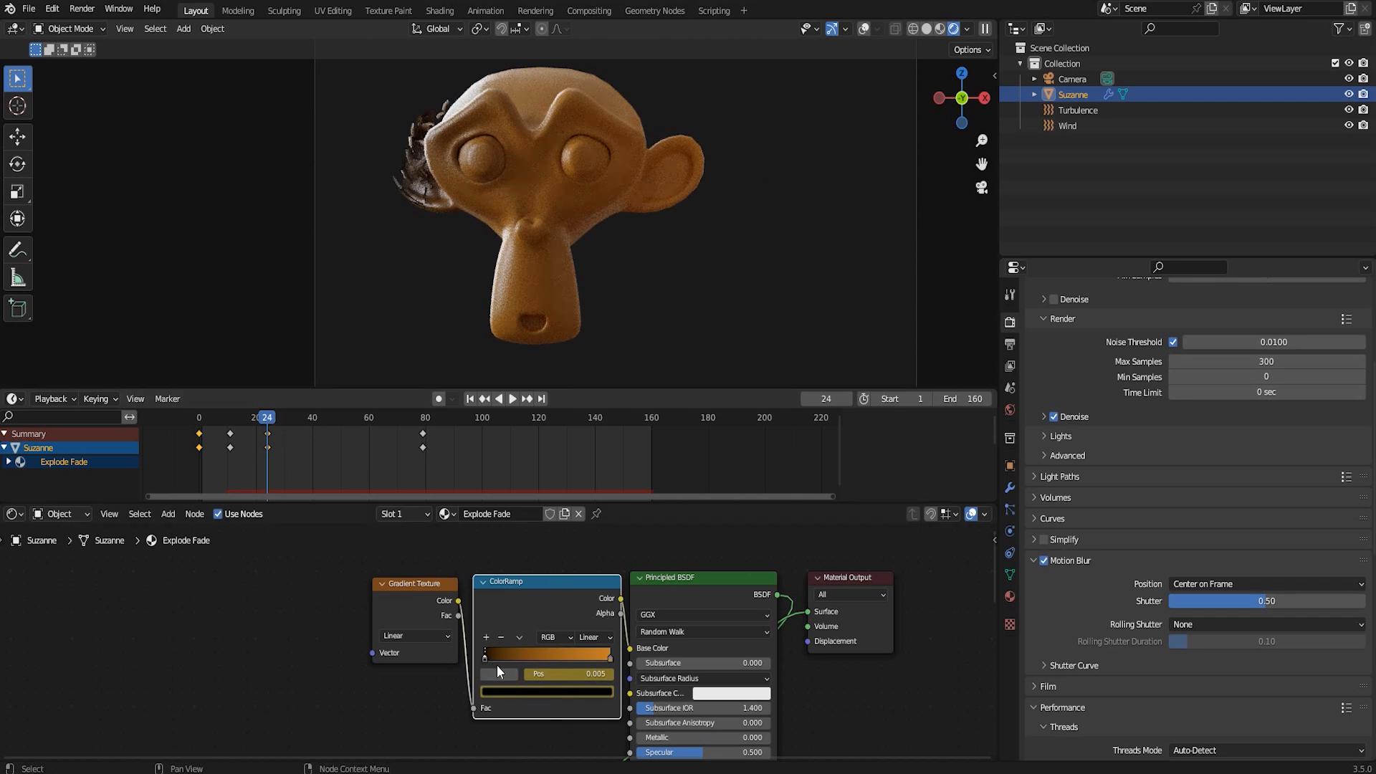
pyautogui.moveTo(271, 426)
pyautogui.mouseDown()
pyautogui.moveTo(324, 419)
pyautogui.moveTo(269, 433)
pyautogui.mouseUp()
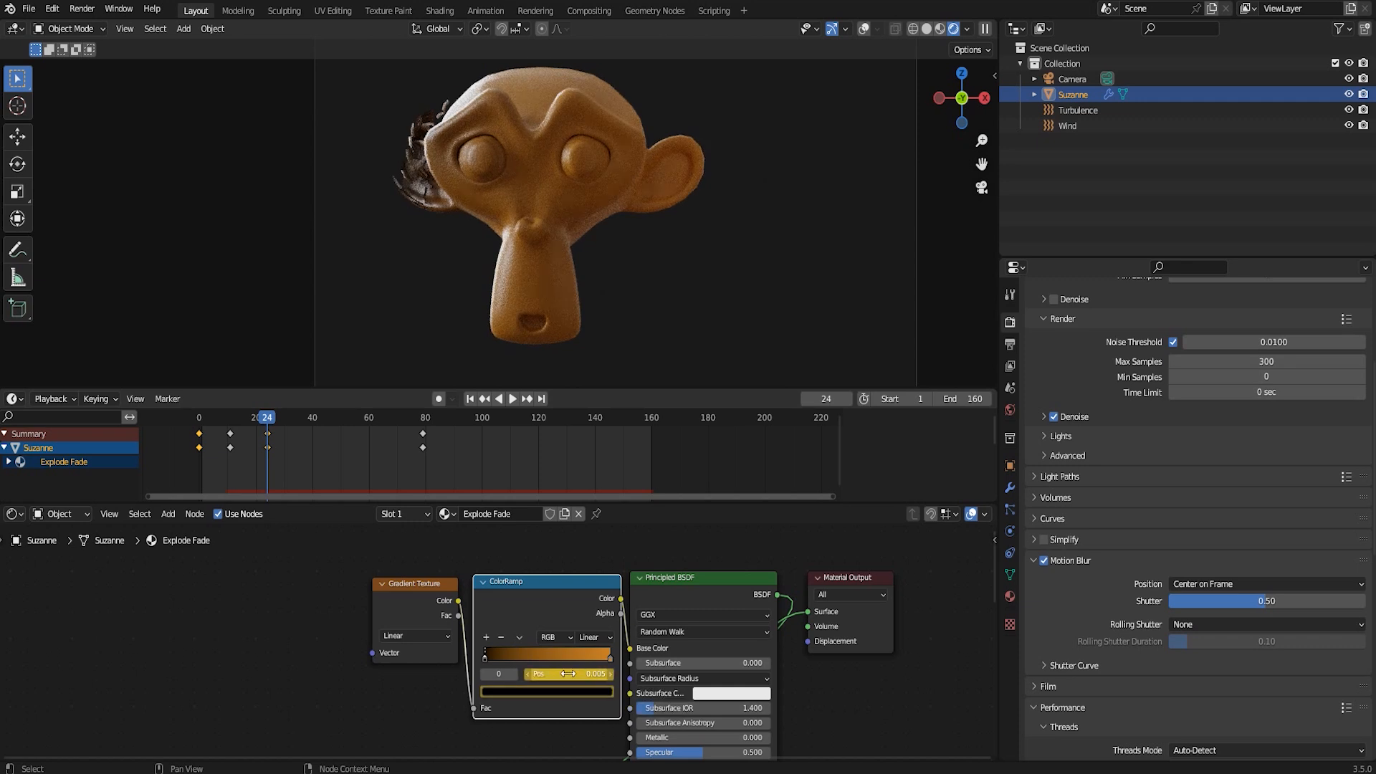
pyautogui.press('space')
pyautogui.moveTo(296, 429); pyautogui.dragTo(426, 432, button='right')
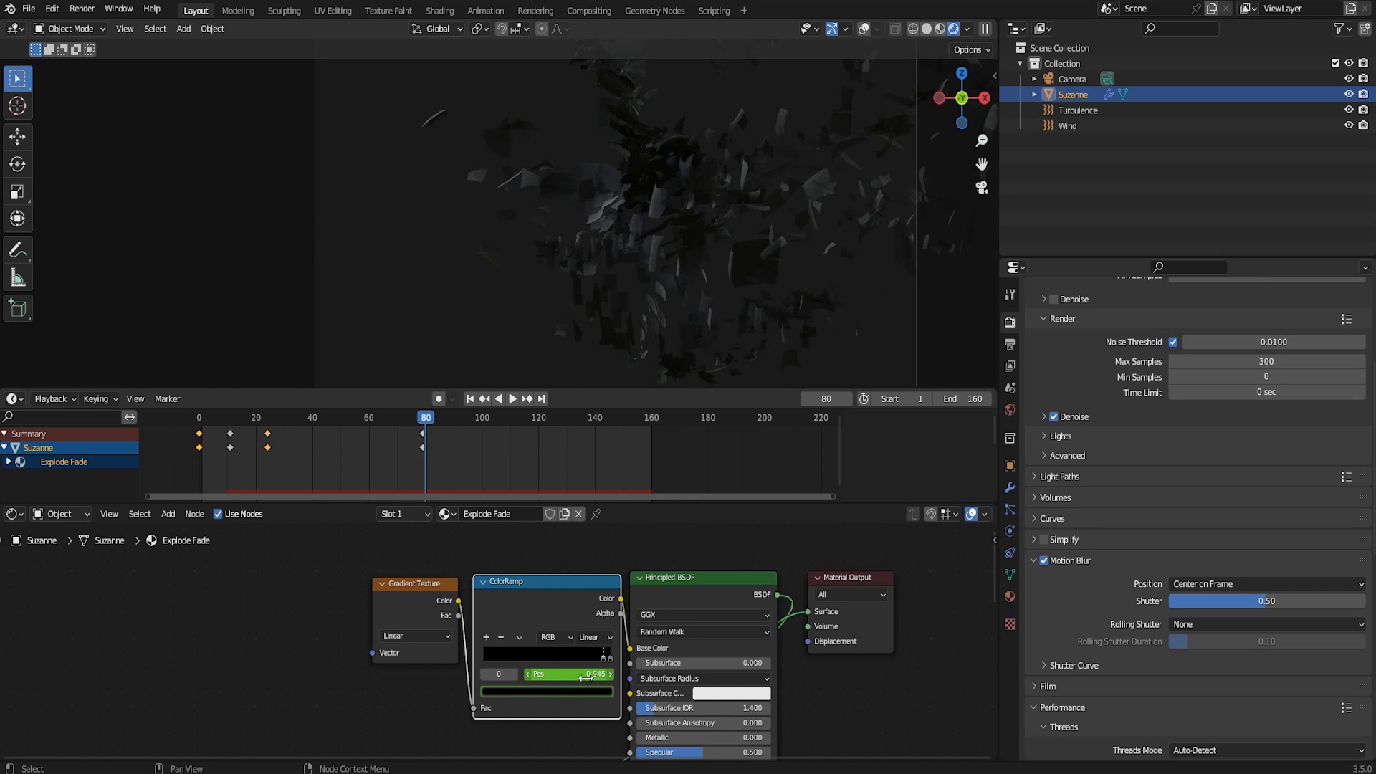
pyautogui.moveTo(423, 432); pyautogui.dragTo(199, 446, button='right')
# Examine the Noise Texture and Bump nodes and their effect on the monkey's skin up close, and restore the full camera view
pyautogui.scroll(-5, 661, 707)
pyautogui.keyDown('shift'); pyautogui.moveTo(635, 753); pyautogui.dragTo(649, 630, button='middle'); pyautogui.keyUp('shift')
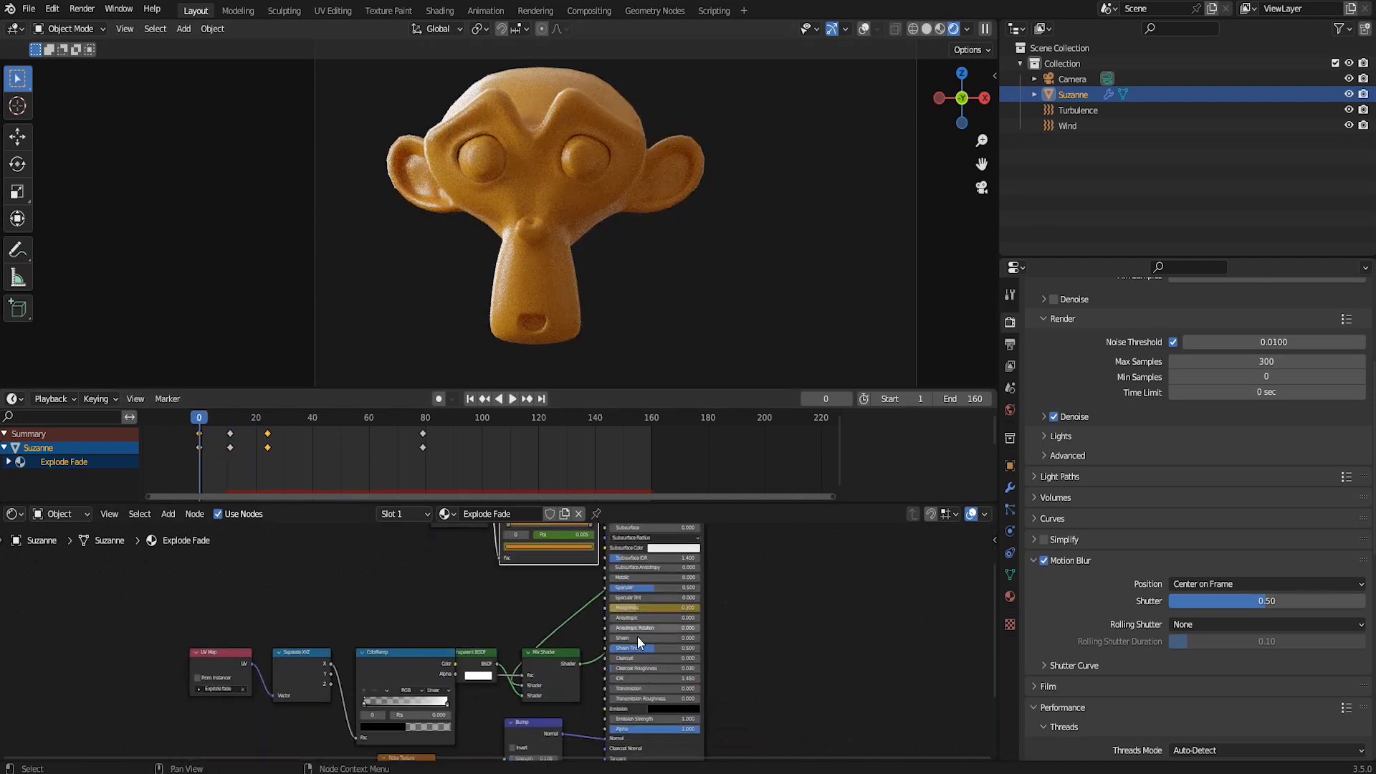
pyautogui.scroll(3, 501, 602)
pyautogui.keyDown('shift'); pyautogui.moveTo(494, 749); pyautogui.dragTo(496, 609, button='middle'); pyautogui.keyUp('shift')
pyautogui.scroll(5, 500, 645)
pyautogui.scroll(2, 568, 319)
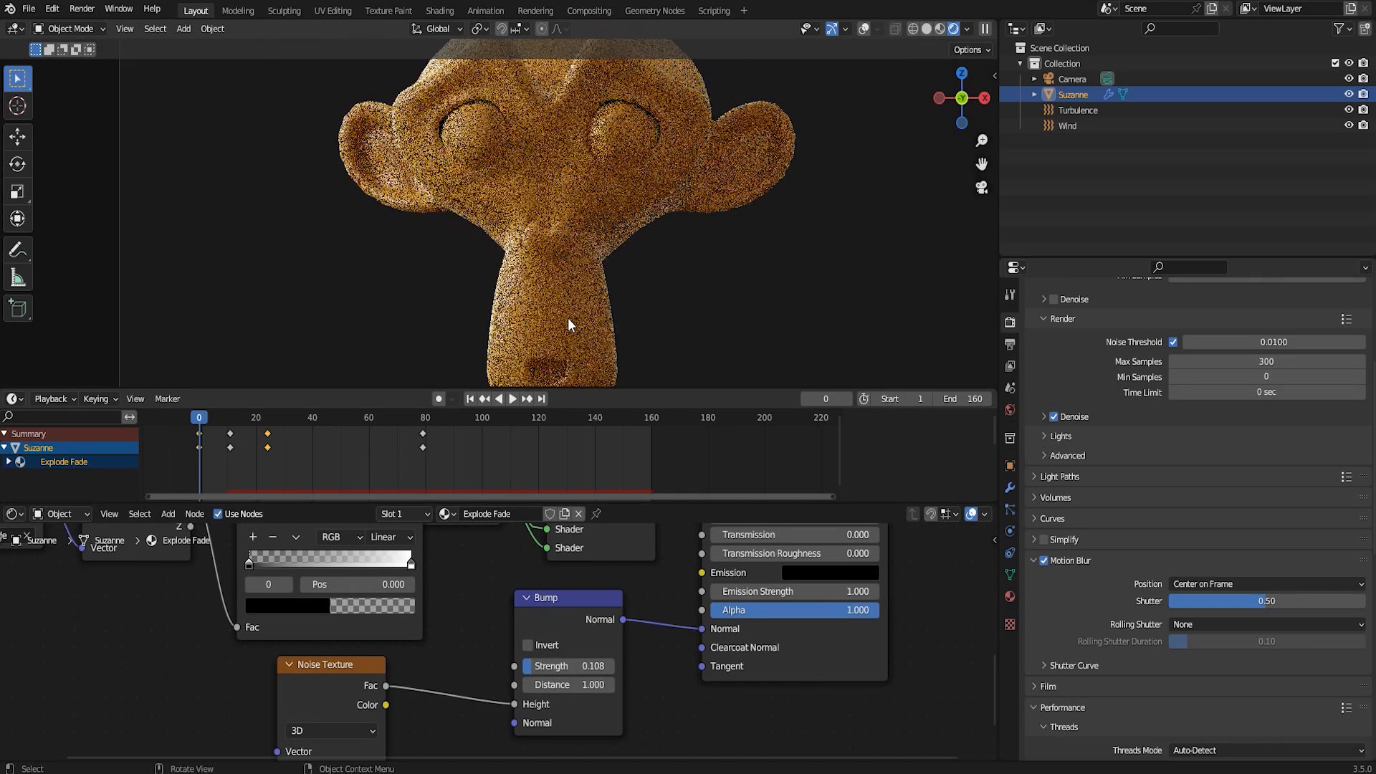
pyautogui.scroll(2, 570, 317)
pyautogui.scroll(4, 606, 294)
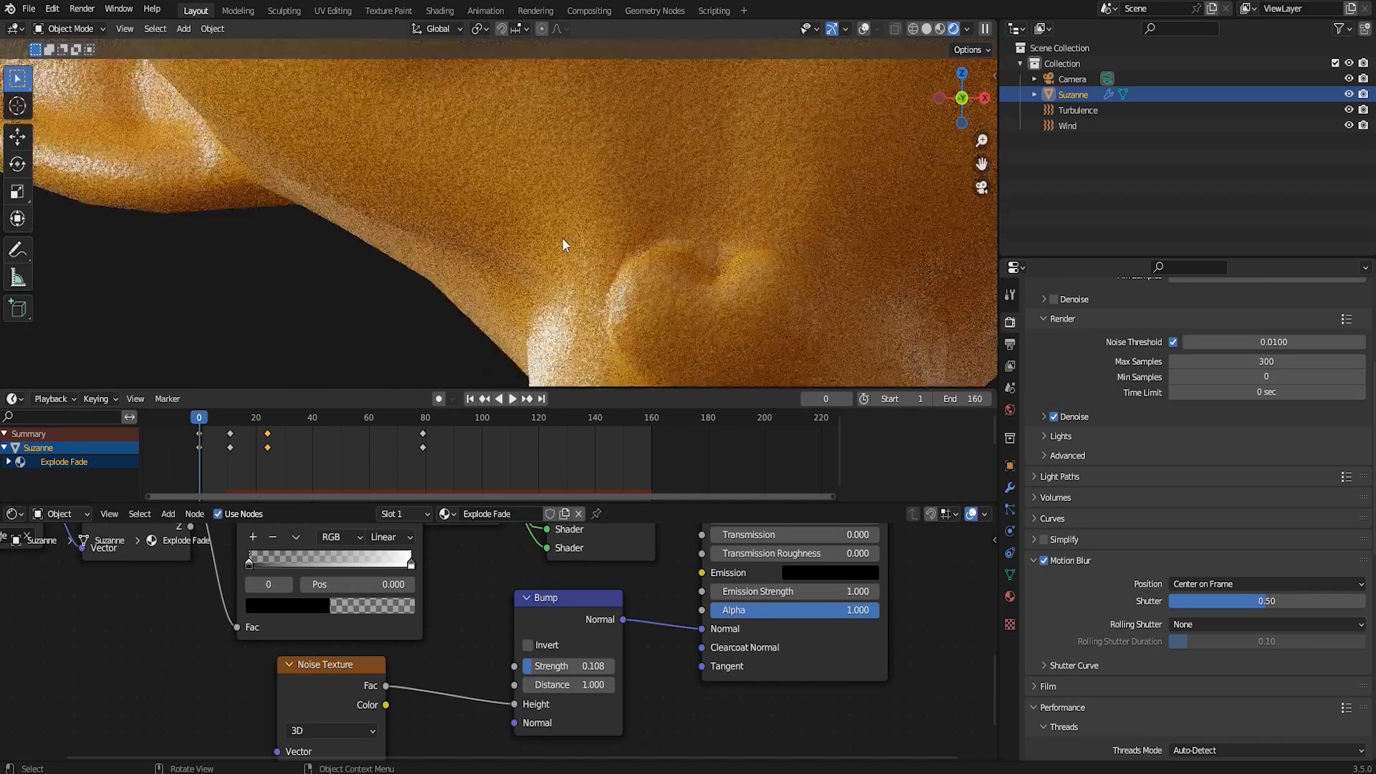
pyautogui.keyDown('shift'); pyautogui.moveTo(509, 229); pyautogui.dragTo(530, 356, button='middle'); pyautogui.keyUp('shift')
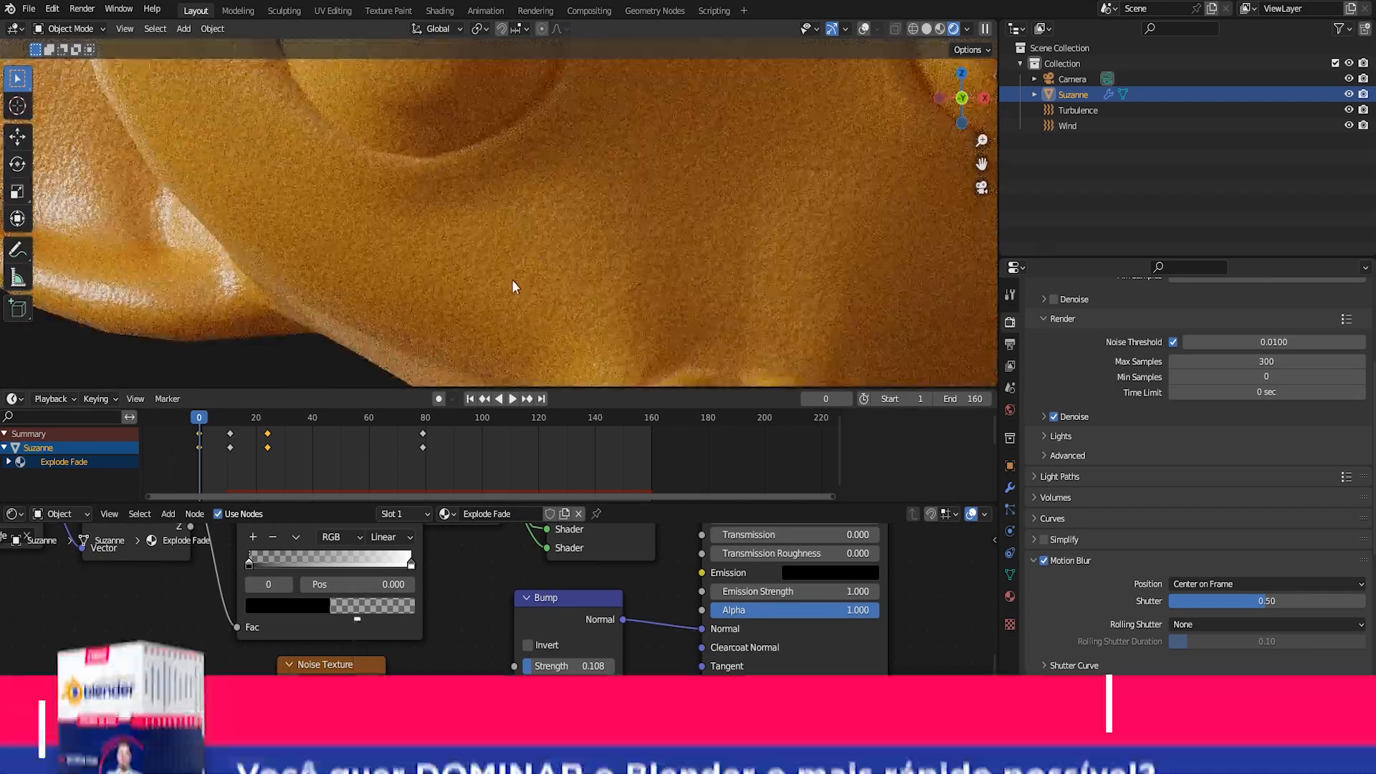
pyautogui.press('Home')
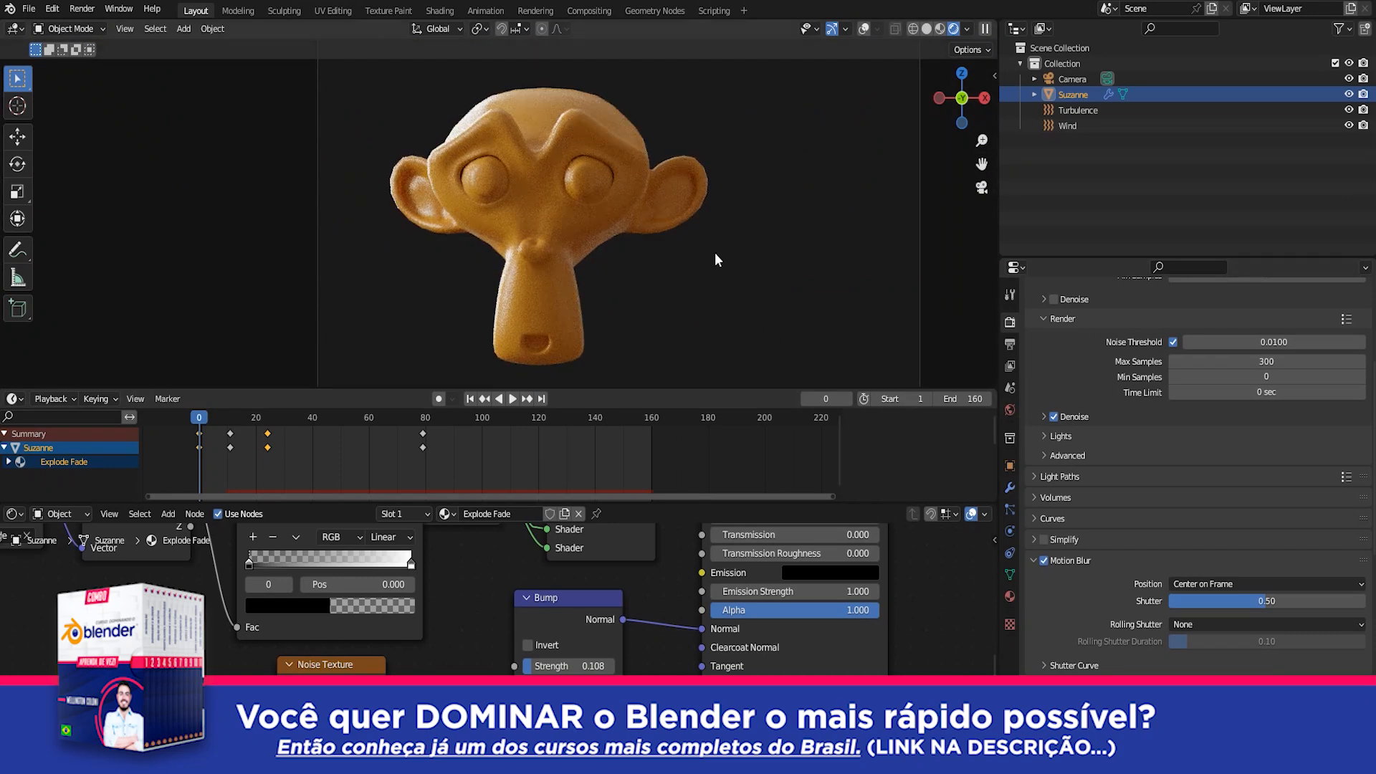
# Set the Subdivision modifier's viewport level to 3 and play to frame 27 to inspect the ear's fragments up close
pyautogui.click(1010, 490)
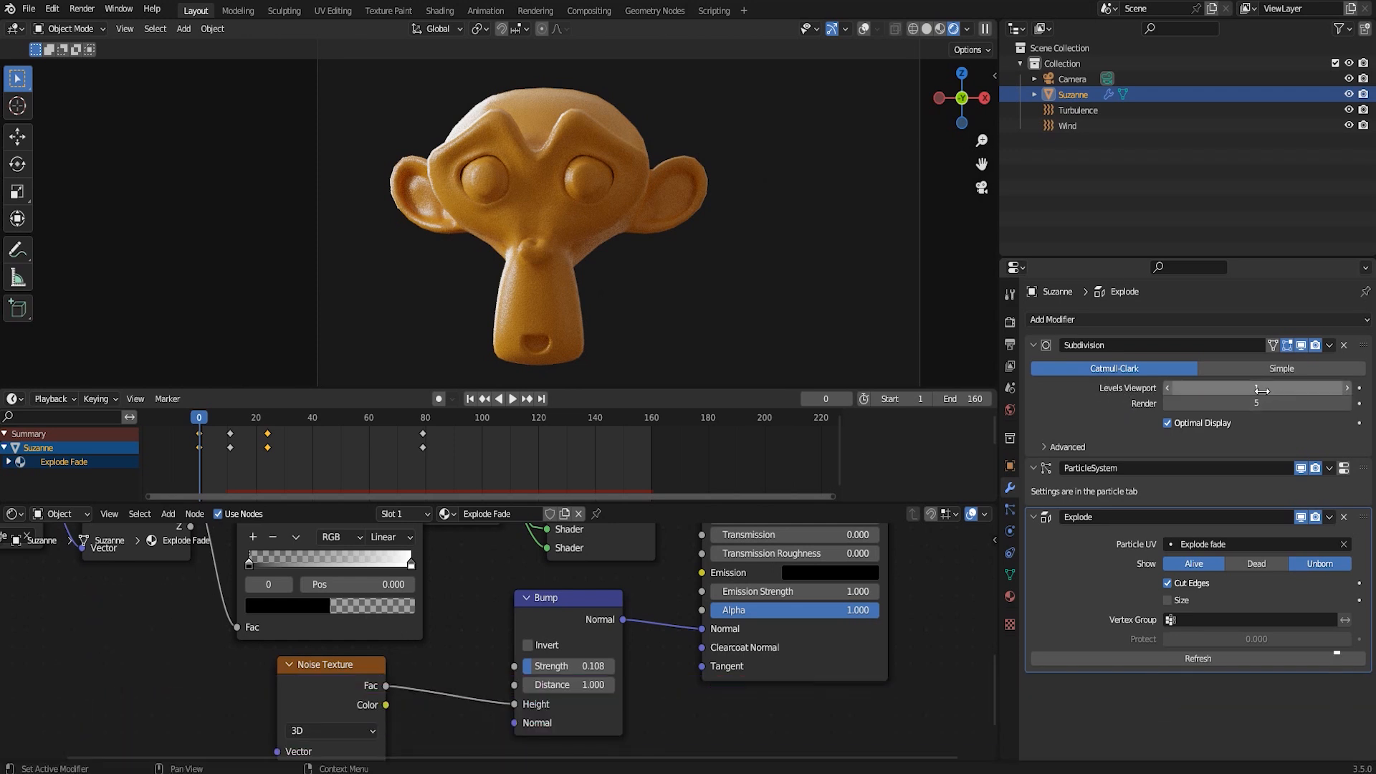
pyautogui.click(1347, 388)
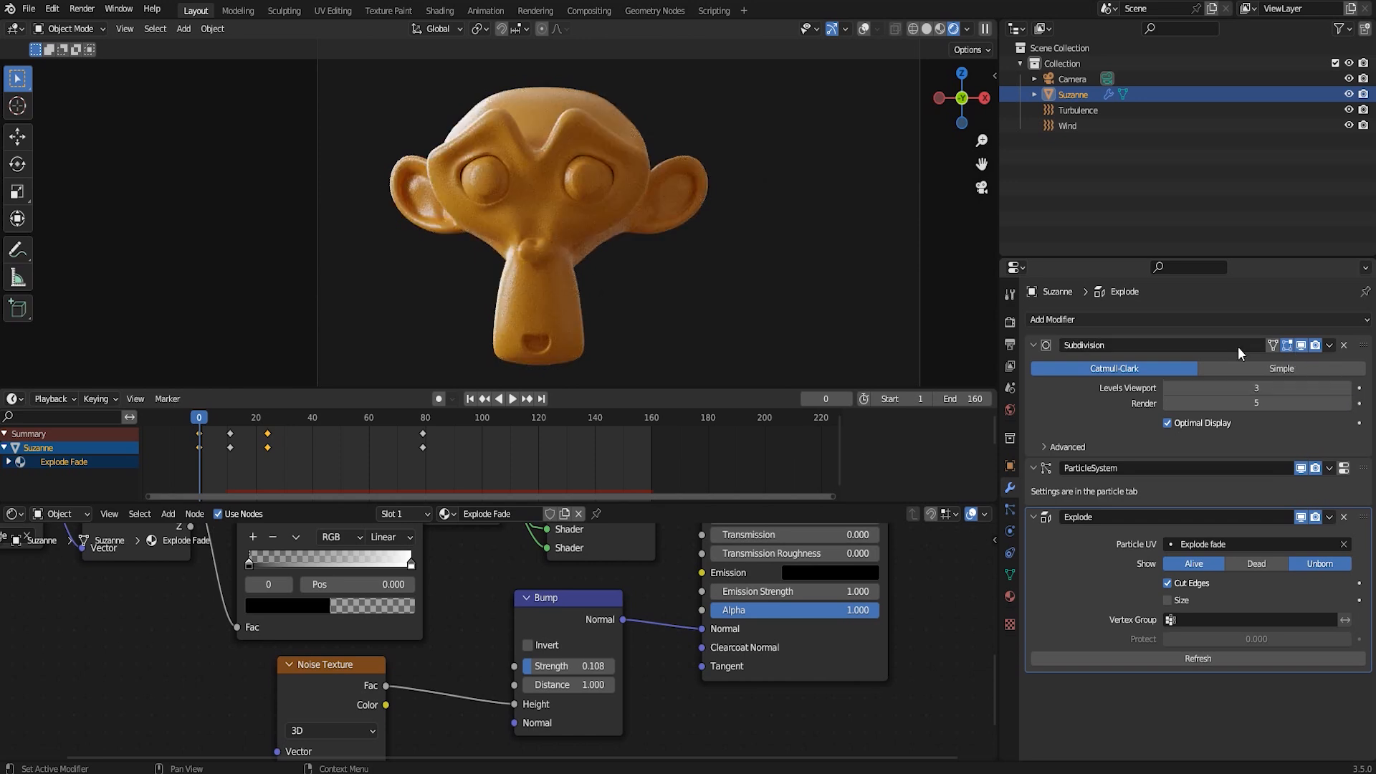
pyautogui.press('space')
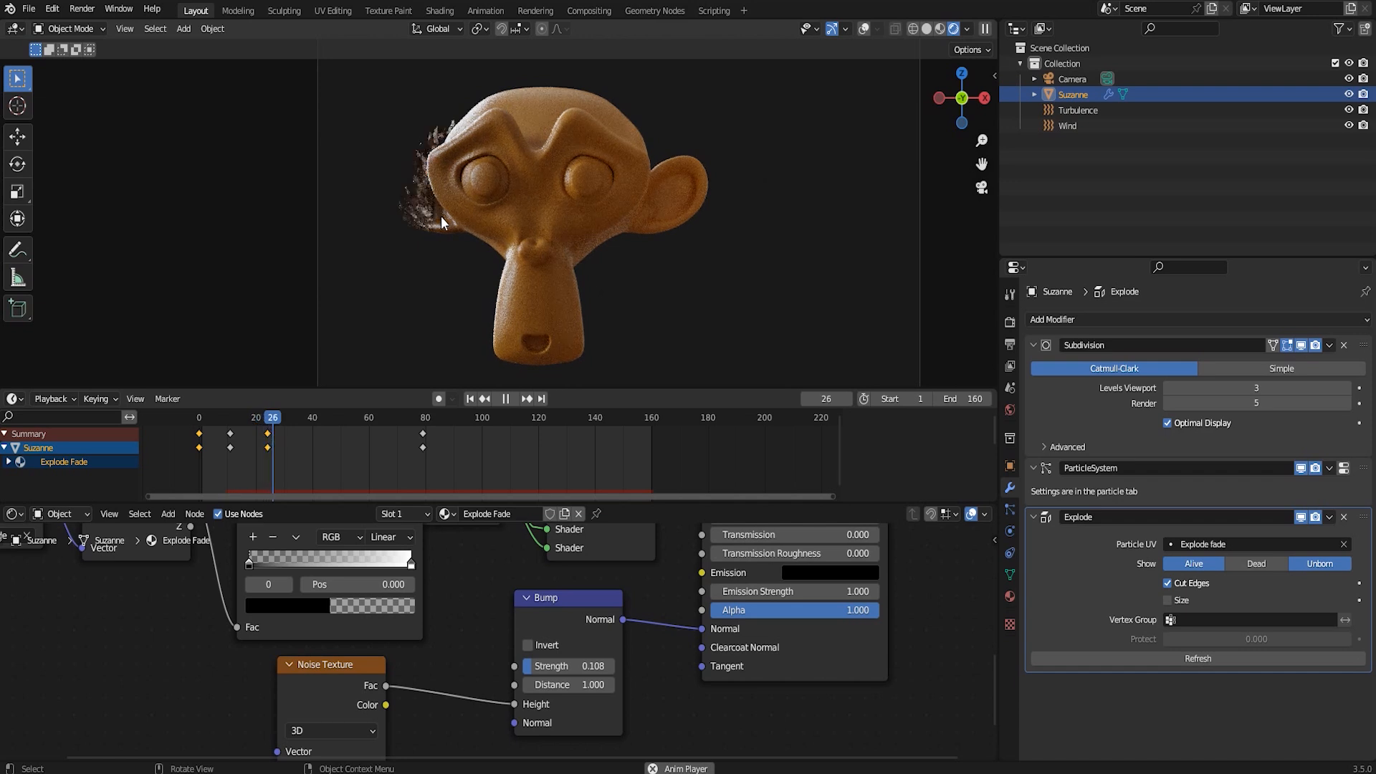
pyautogui.press('space')
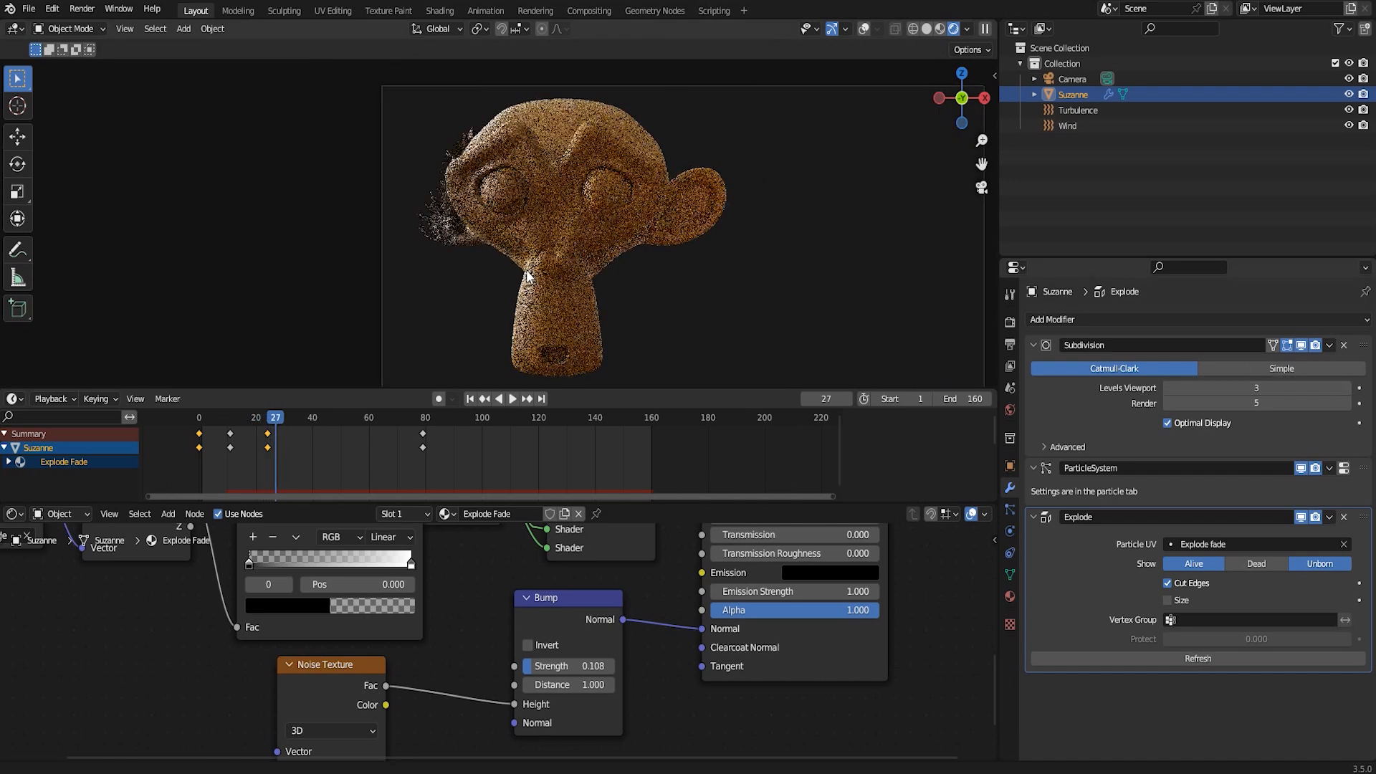
pyautogui.scroll(5, 528, 274)
pyautogui.keyDown('shift'); pyautogui.moveTo(536, 331); pyautogui.dragTo(498, 231, button='middle'); pyautogui.keyUp('shift')
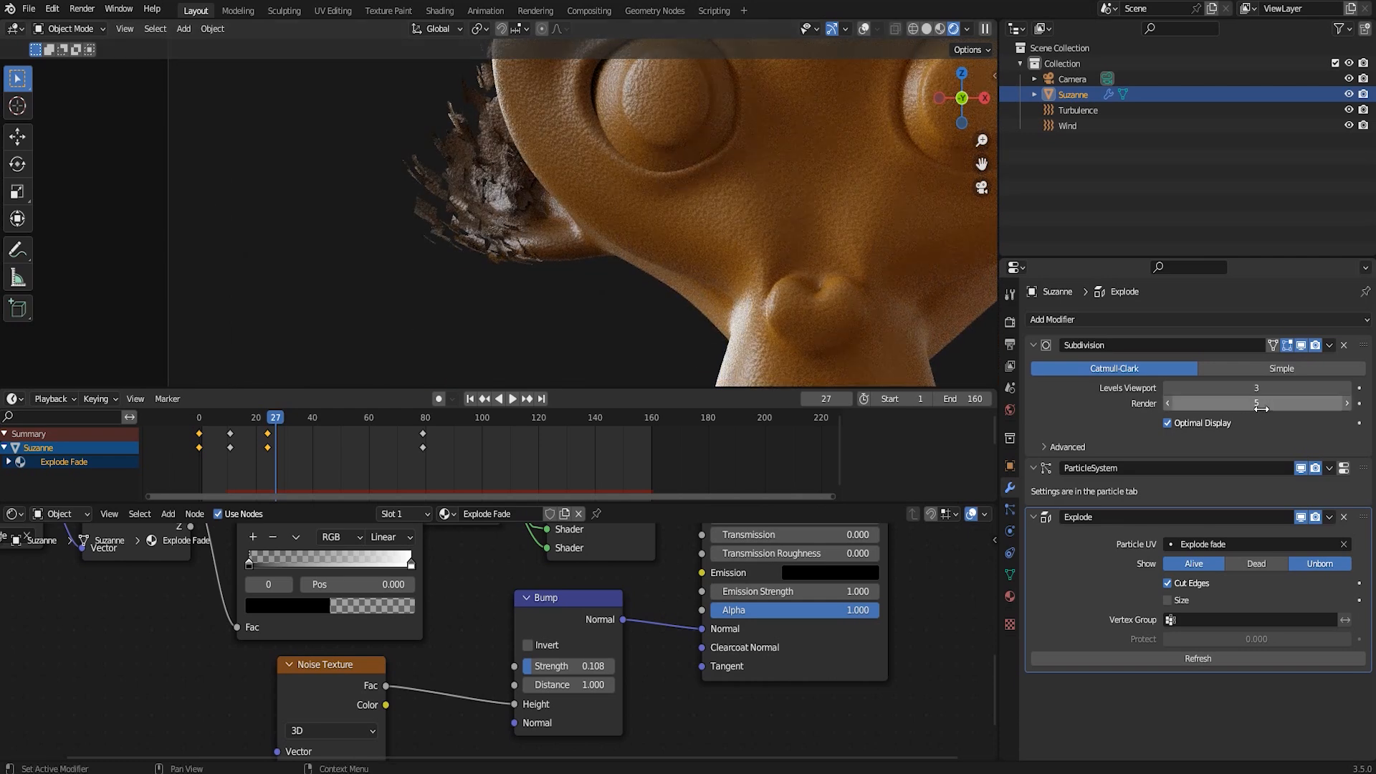
pyautogui.press('KP_0')
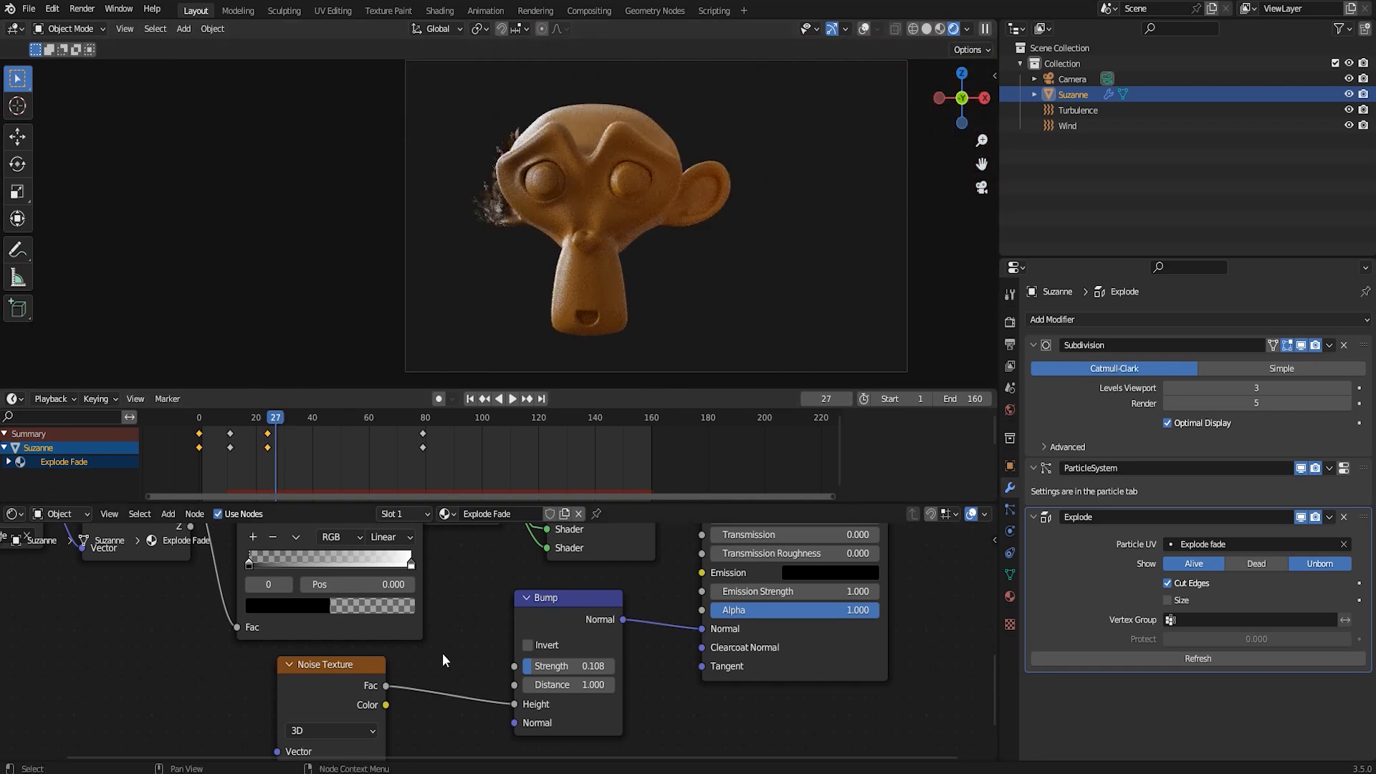
# Review the Gradient Texture and ColorRamp nodes feeding the Principled BSDF's Base Color at frame 27
pyautogui.moveTo(569, 604); pyautogui.dragTo(529, 728, button='middle')
pyautogui.scroll(-4, 510, 654)
pyautogui.moveTo(523, 605); pyautogui.dragTo(484, 708, button='middle')
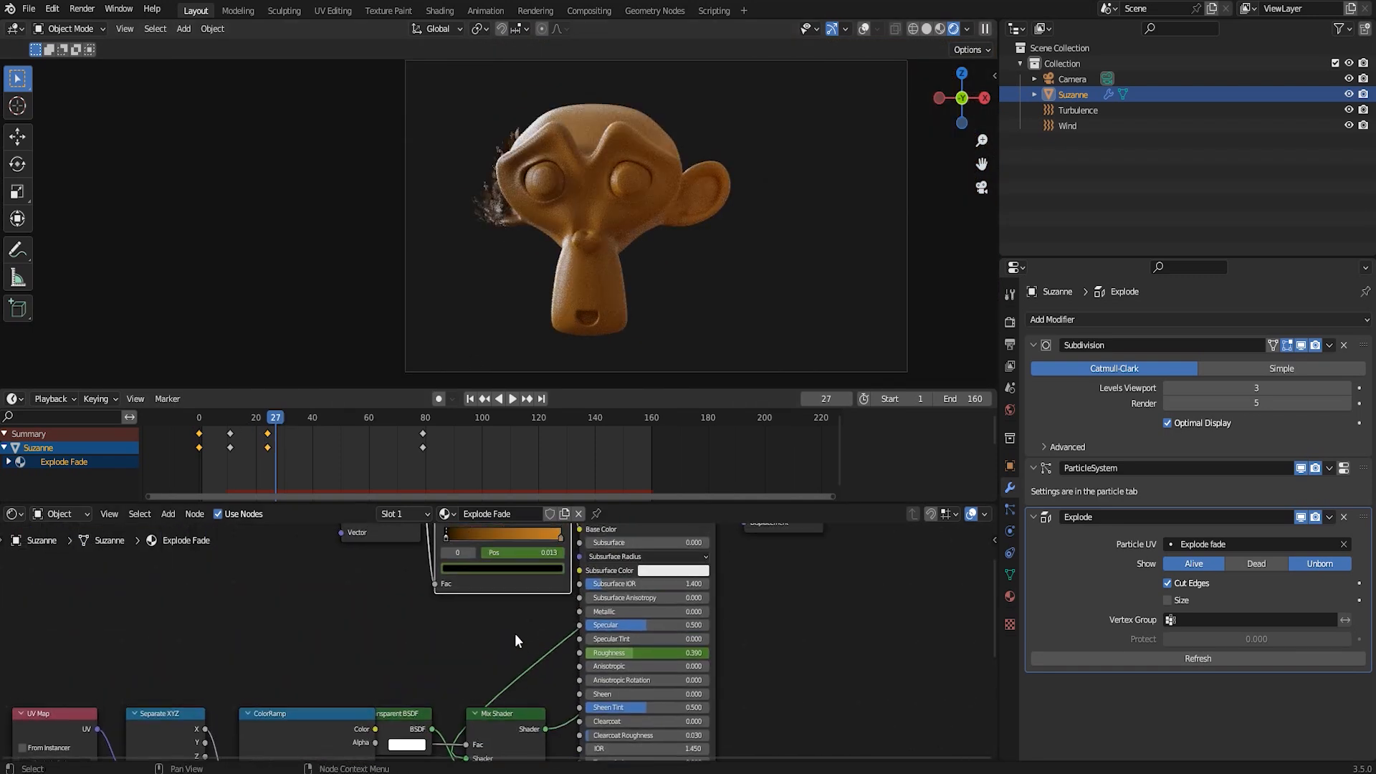
pyautogui.moveTo(515, 641); pyautogui.dragTo(526, 667, button='middle')
pyautogui.moveTo(346, 545); pyautogui.dragTo(479, 566)
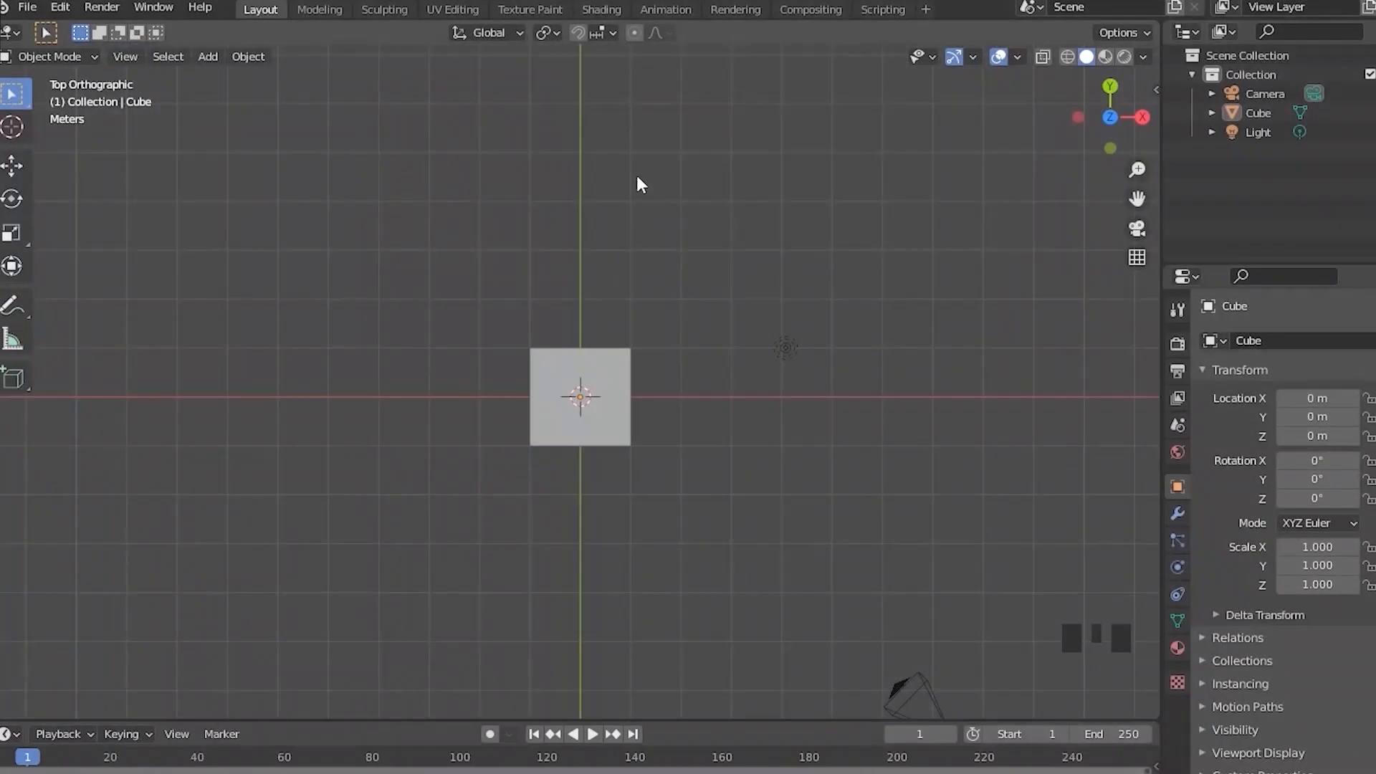
pyautogui.press('KP_4')
pyautogui.press('KP_4')
pyautogui.press('KP_4')
pyautogui.press('KP_4')
pyautogui.press('KP_4')
pyautogui.press('KP_4')
pyautogui.press('KP_4')
pyautogui.press('KP_4')
pyautogui.press('KP_4')
pyautogui.press('KP_4')
pyautogui.press('KP_4')
pyautogui.press('KP_4')
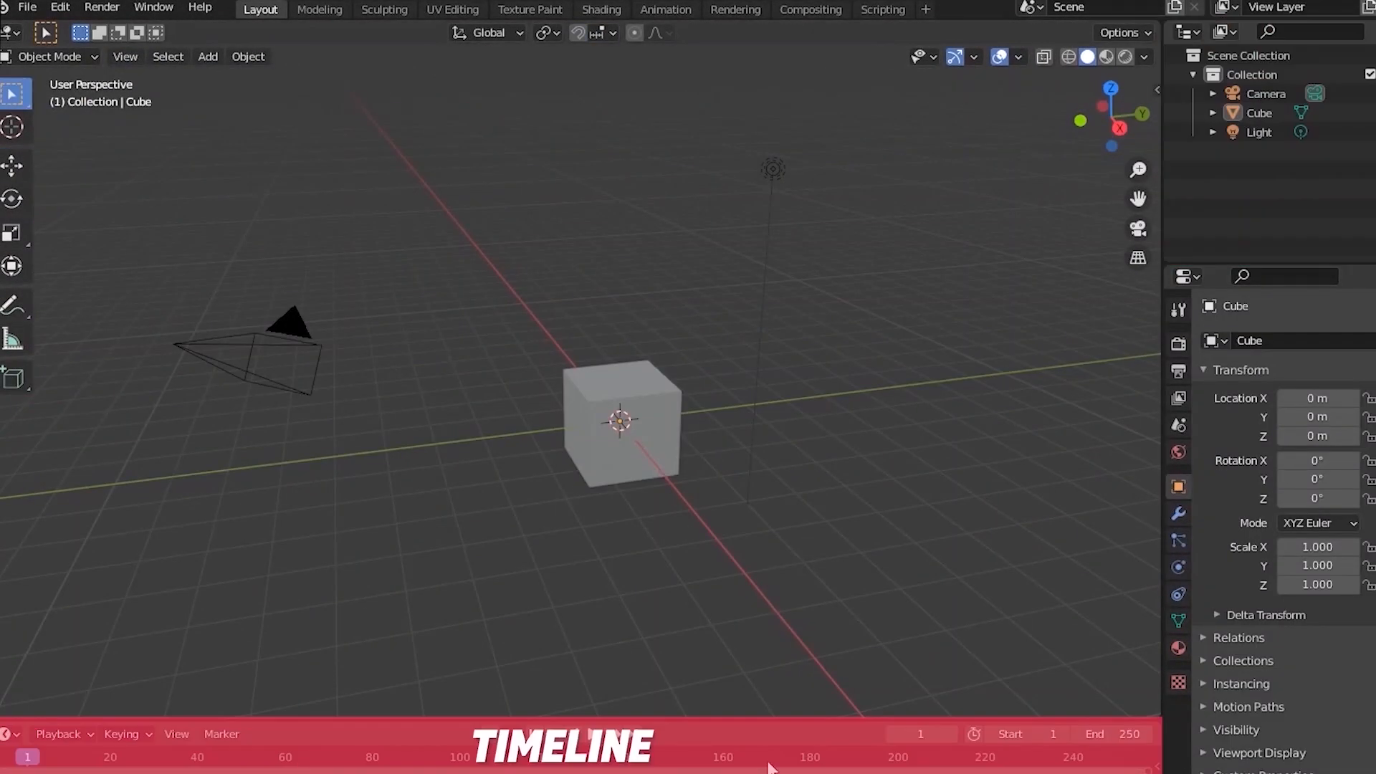